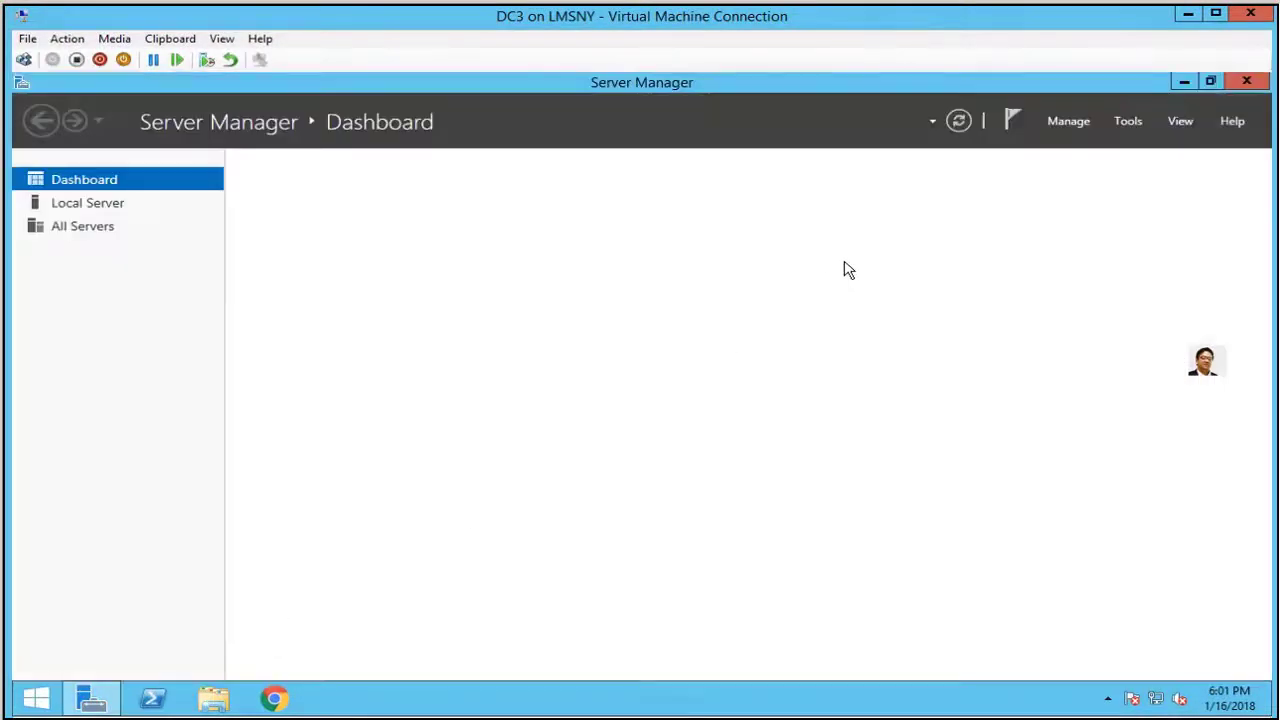
Open Computer Management and display Disk Management for the local server.
click(1131, 120)
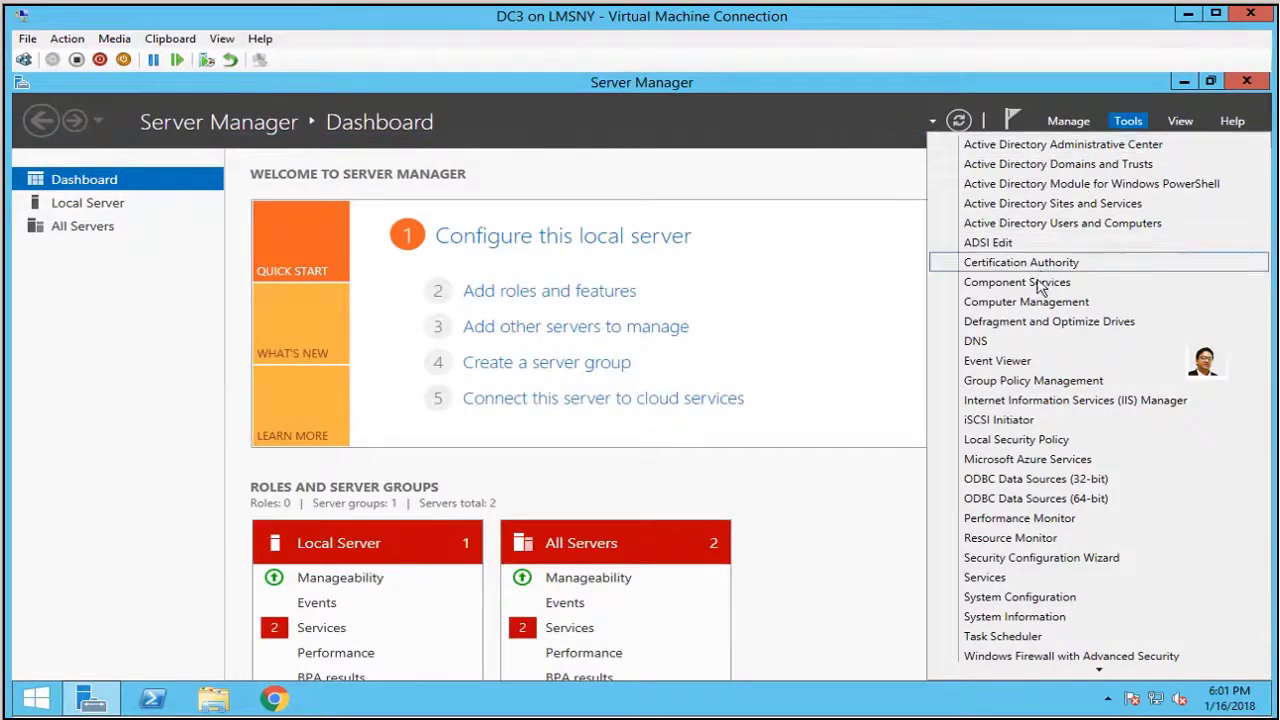
click(700, 472)
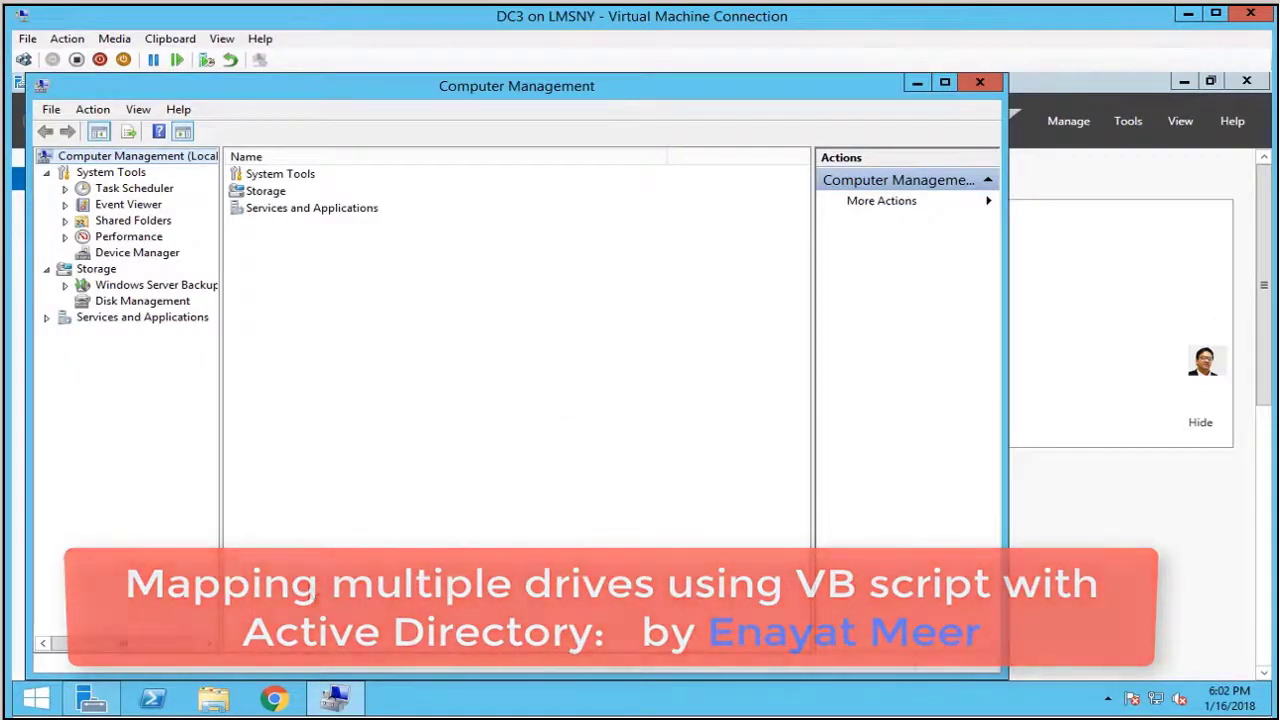
click(140, 301)
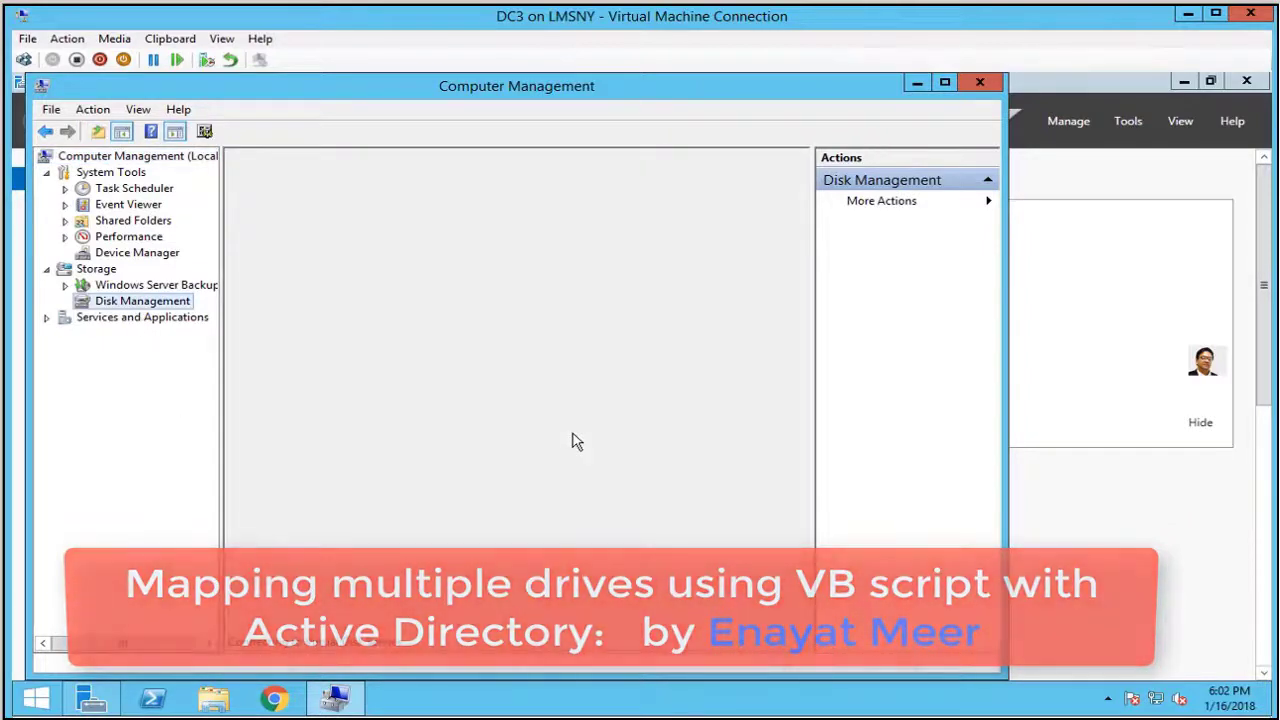
Shrink the C: volume on Disk 0 to free 1 GB of unallocated space.
right_click(582, 447)
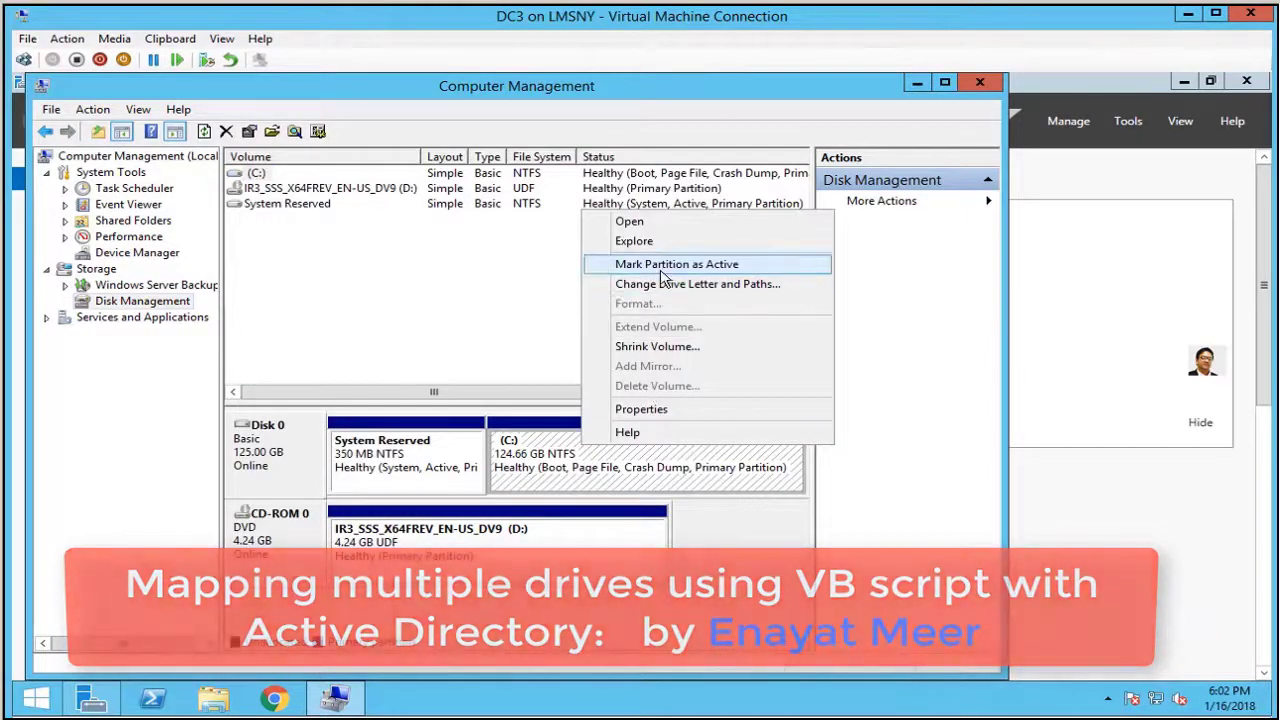
click(655, 346)
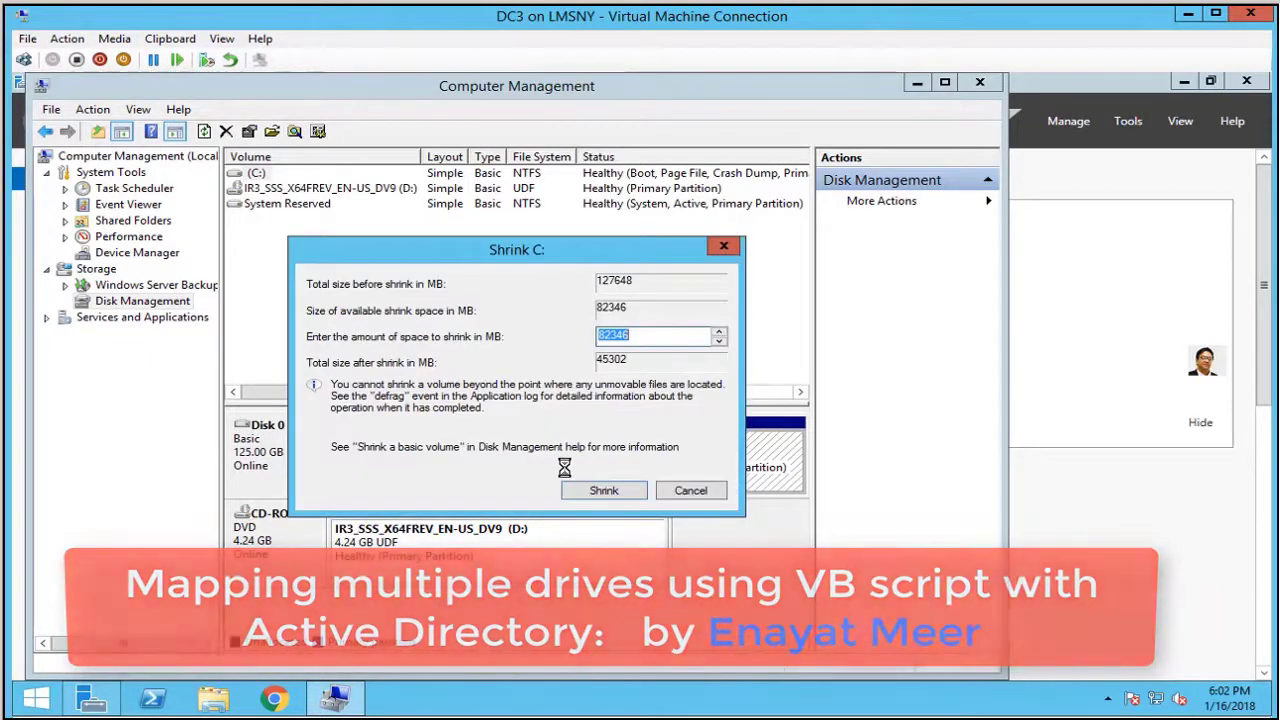
text(4)
click(603, 492)
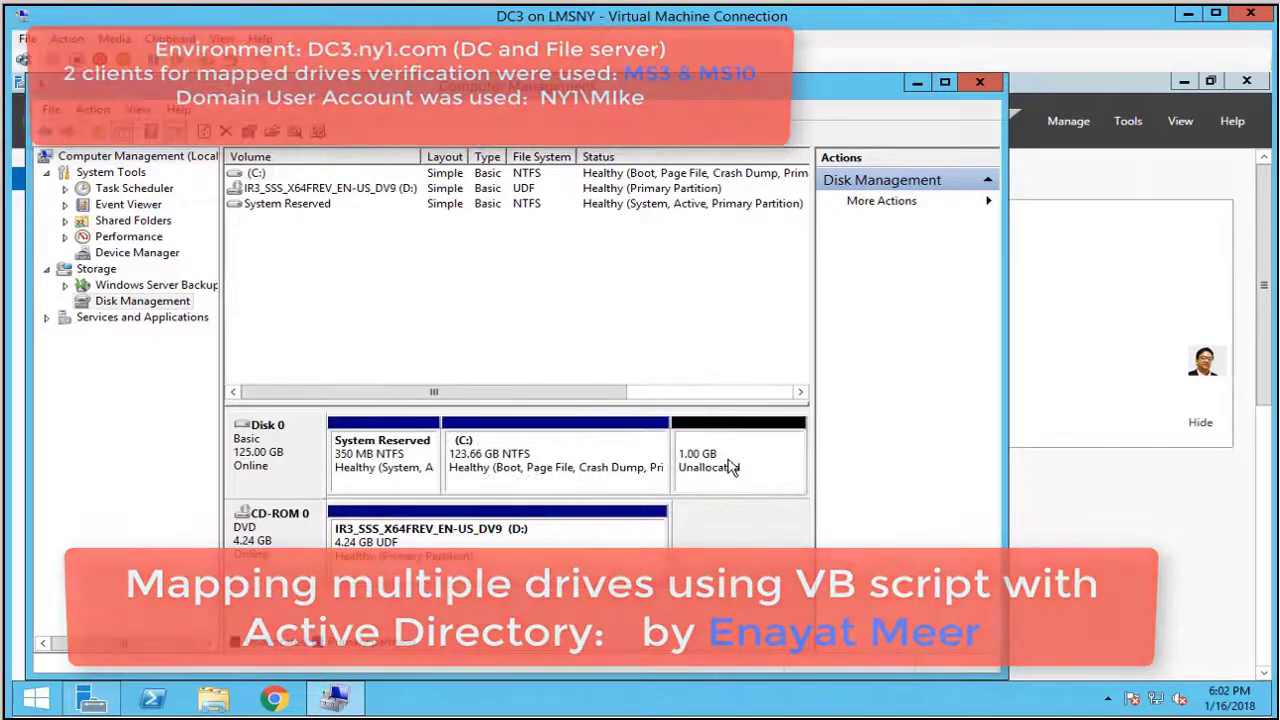
Create a quick-formatted NTFS simple volume in the unallocated space with drive letter E and volume label Mapped Drives.
right_click(757, 474)
click(760, 472)
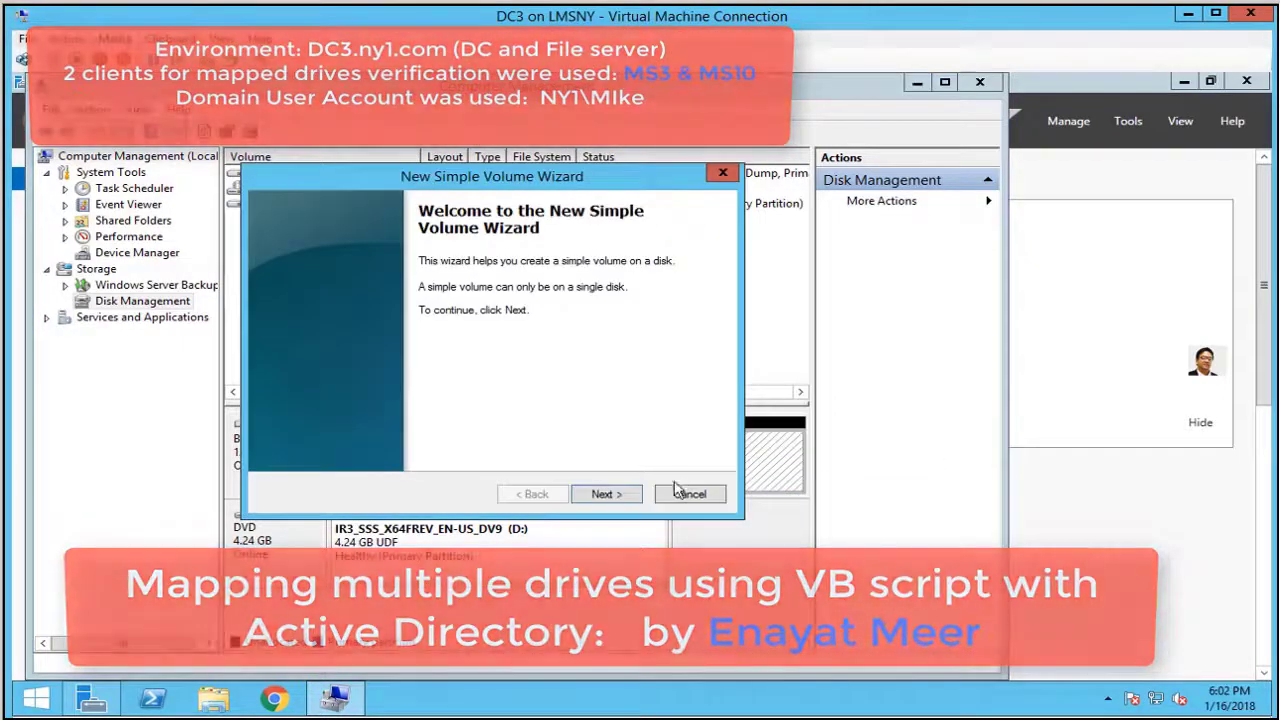
click(618, 497)
click(618, 497)
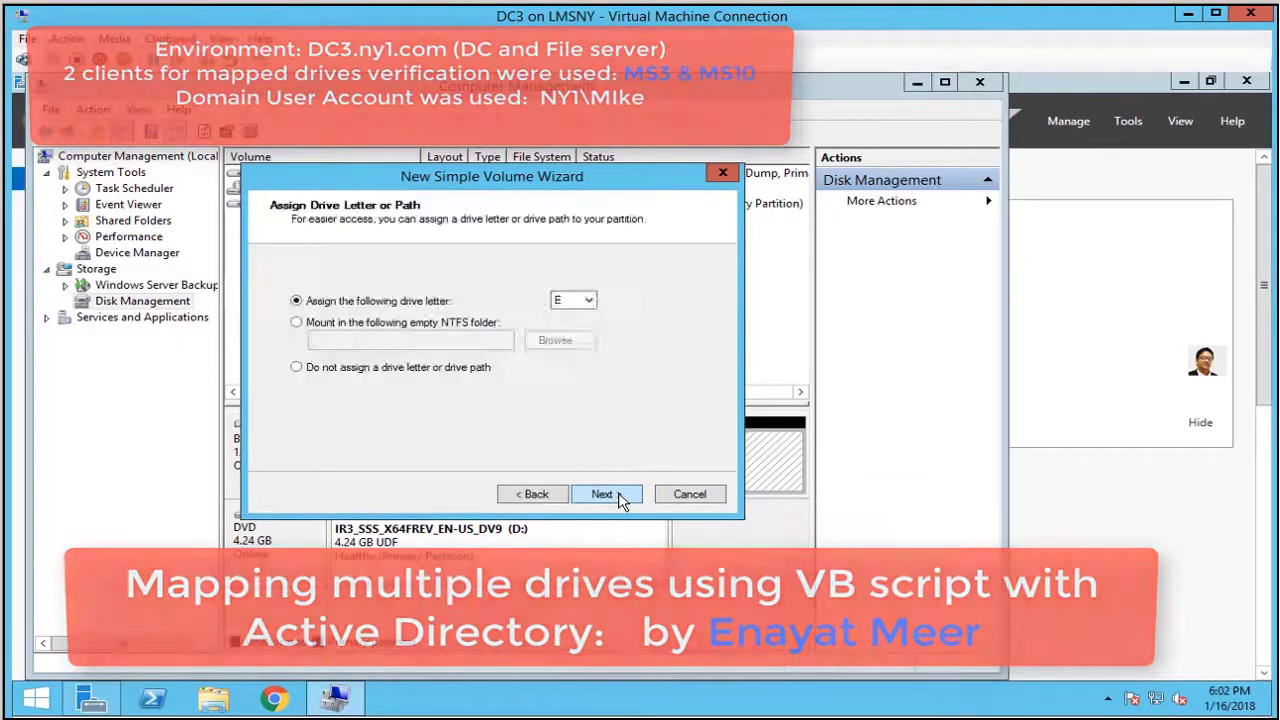
click(603, 494)
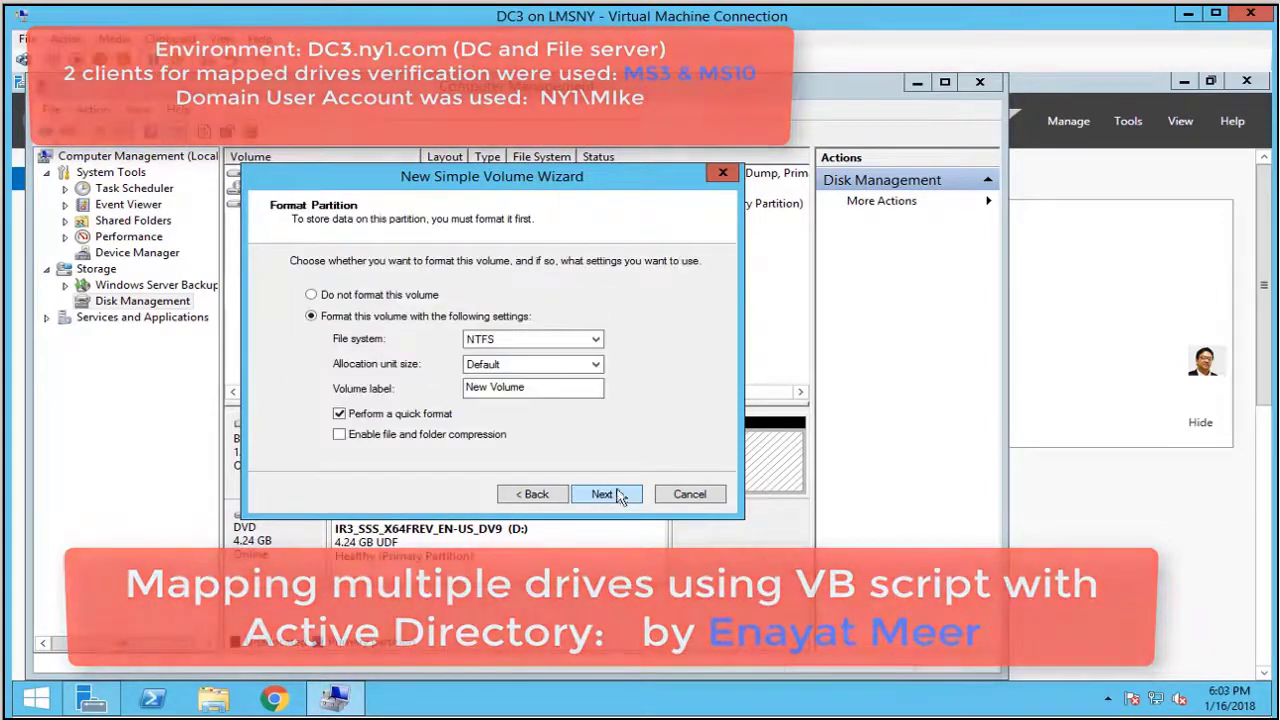
drag(548, 386, 460, 388)
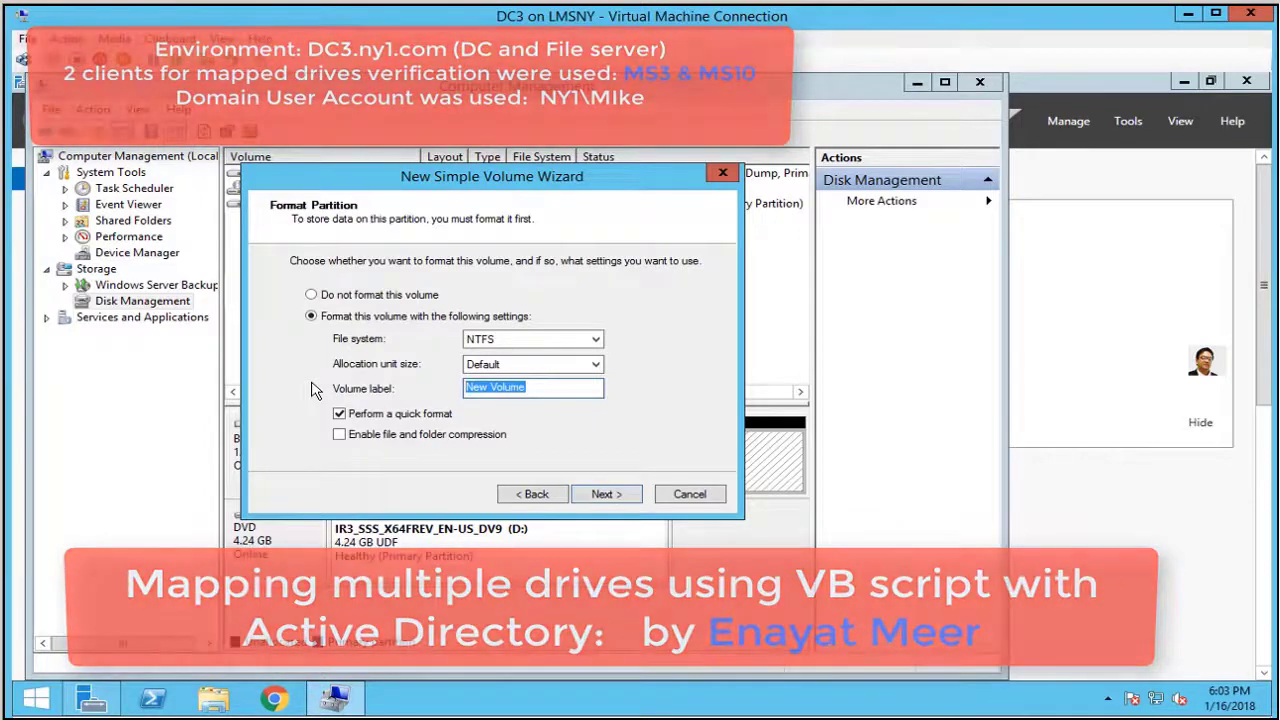
text(Mapped)
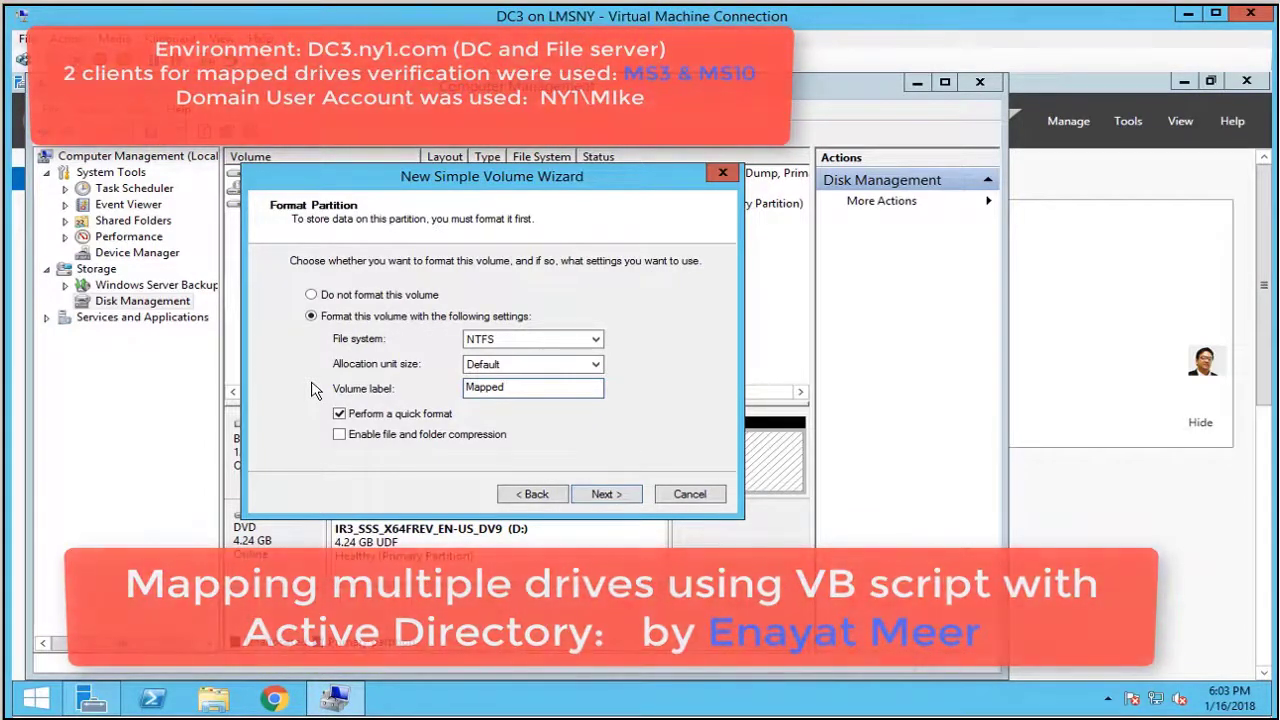
text(Drives)
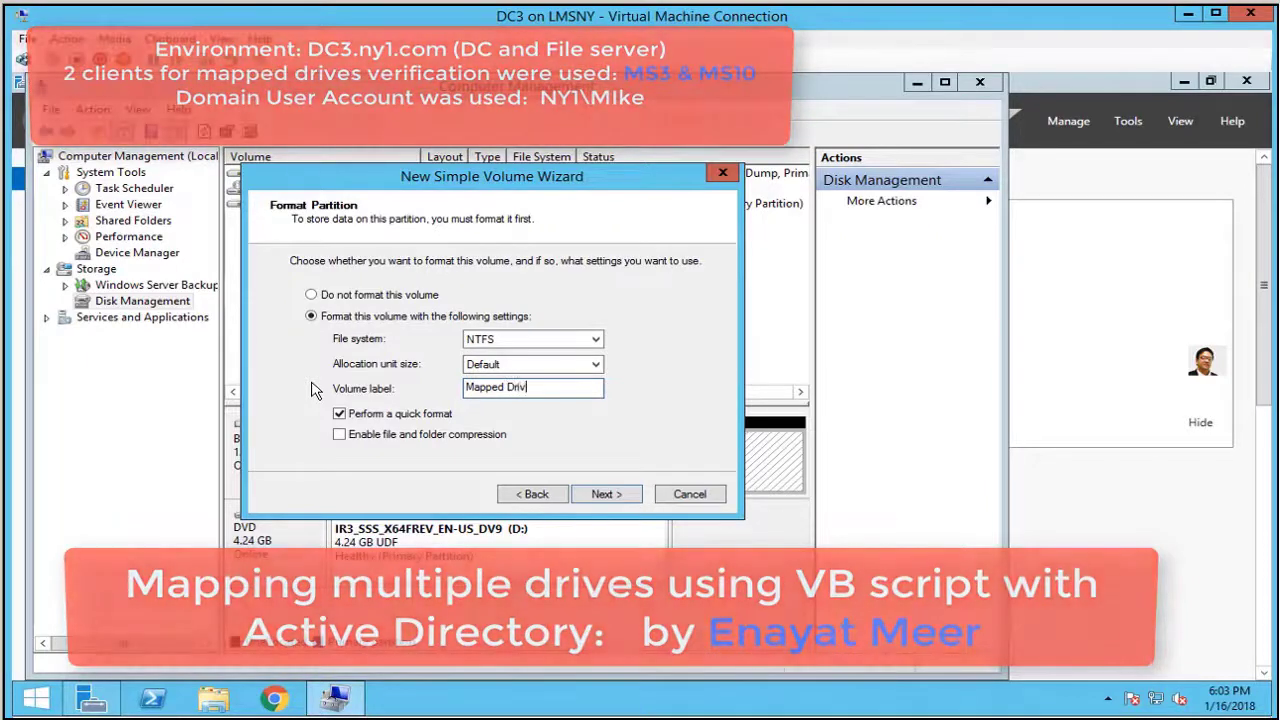
click(606, 494)
click(606, 492)
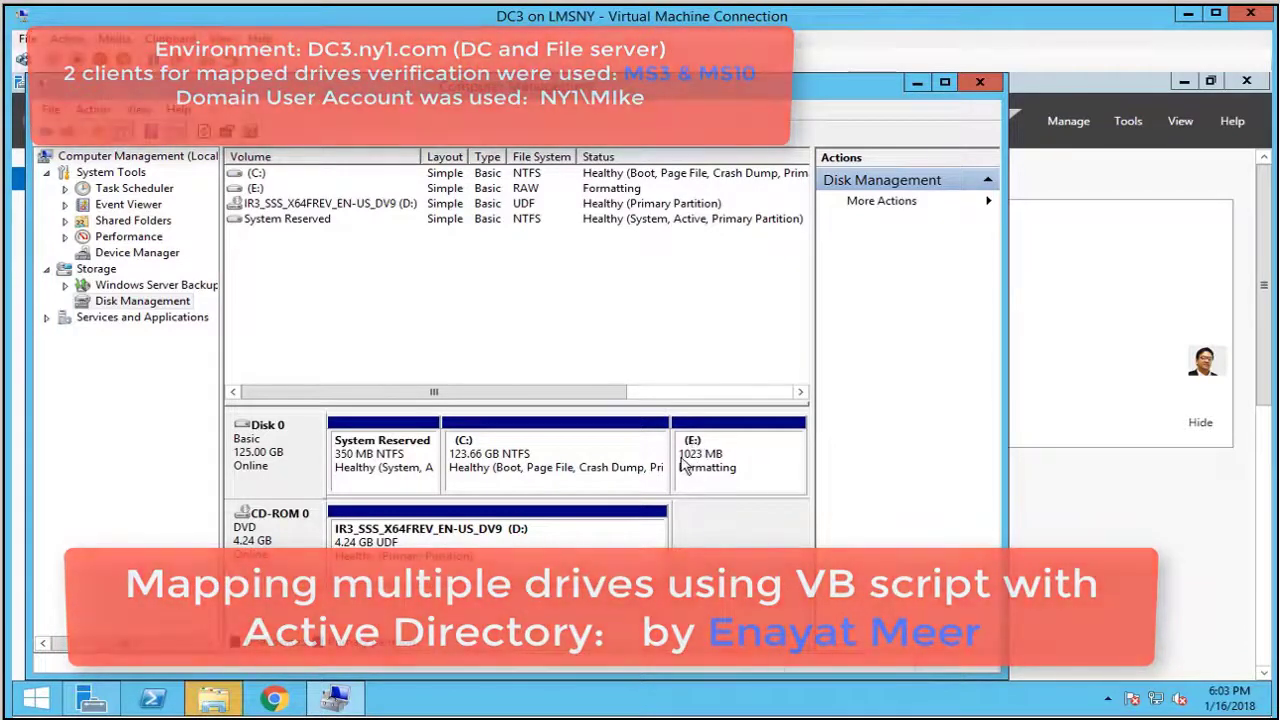
Explore the Mapped Drives (E:) volume and create a folder named finance in it.
right_click(741, 456)
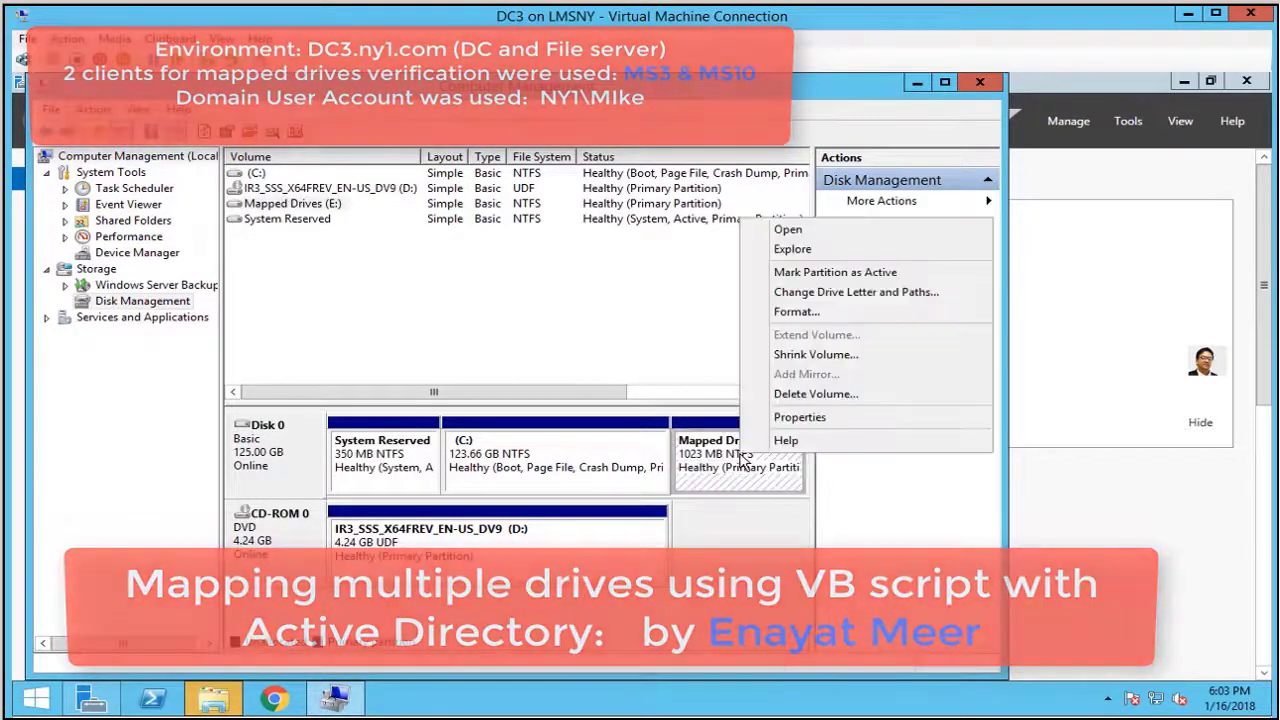
click(766, 249)
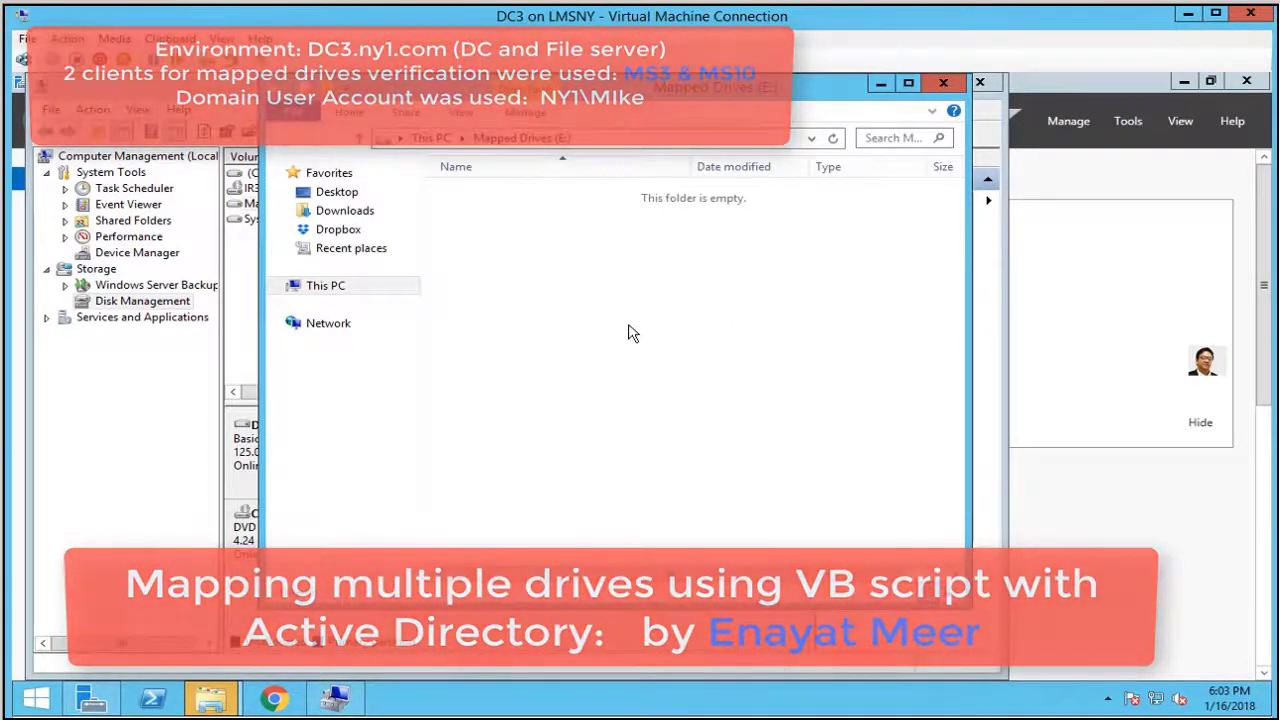
right_click(641, 297)
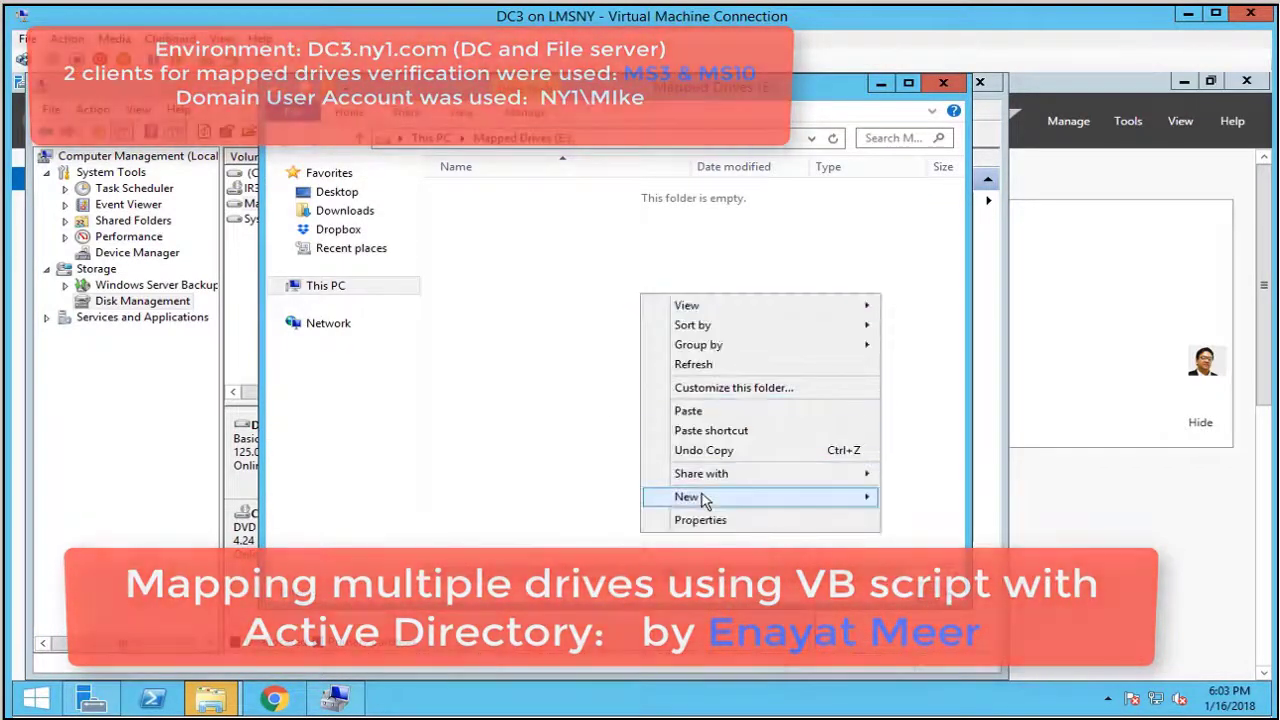
mouse_move(828, 503)
click(900, 499)
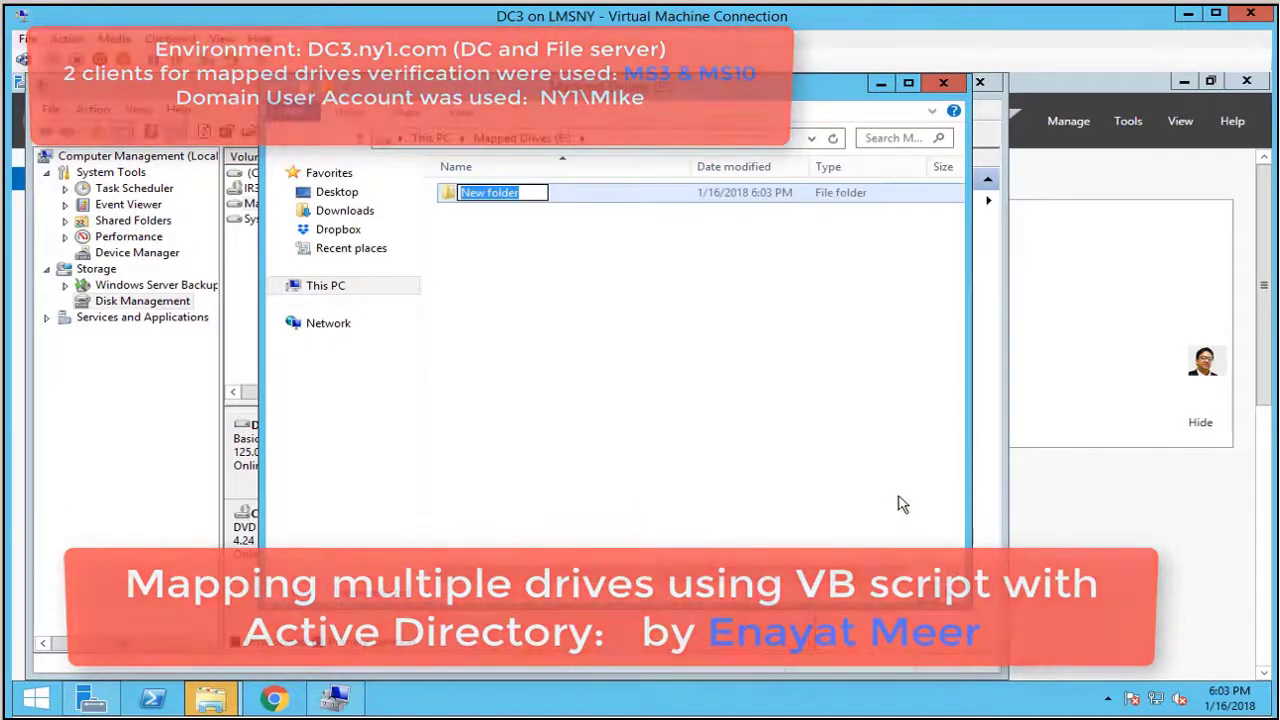
text(finance)
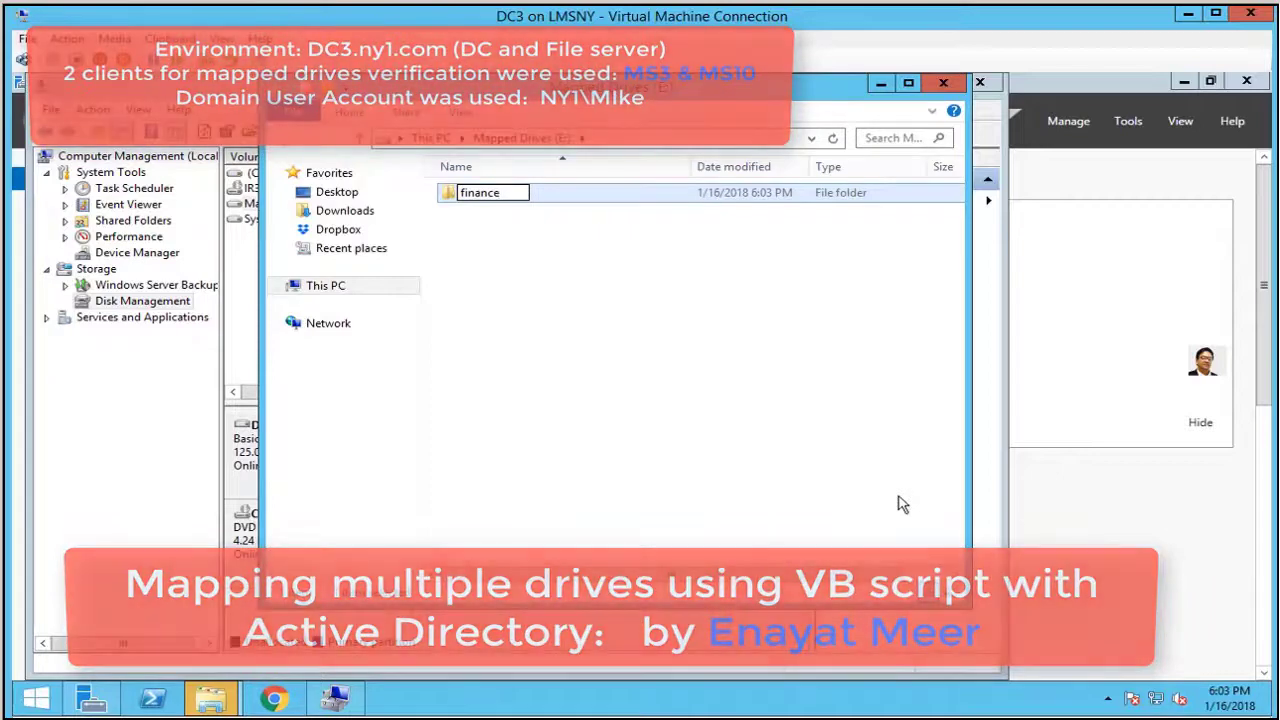
Create a folder named marketing on the Mapped Drives (E:) volume.
right_click(603, 290)
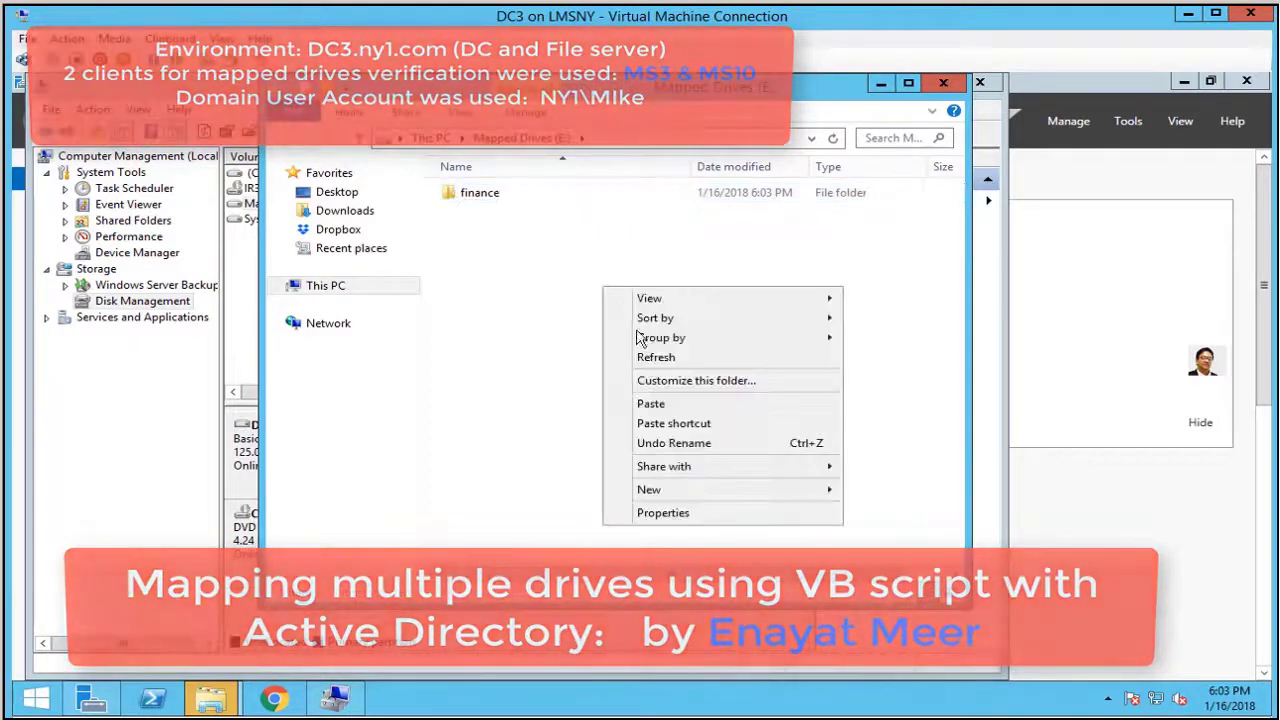
mouse_move(705, 490)
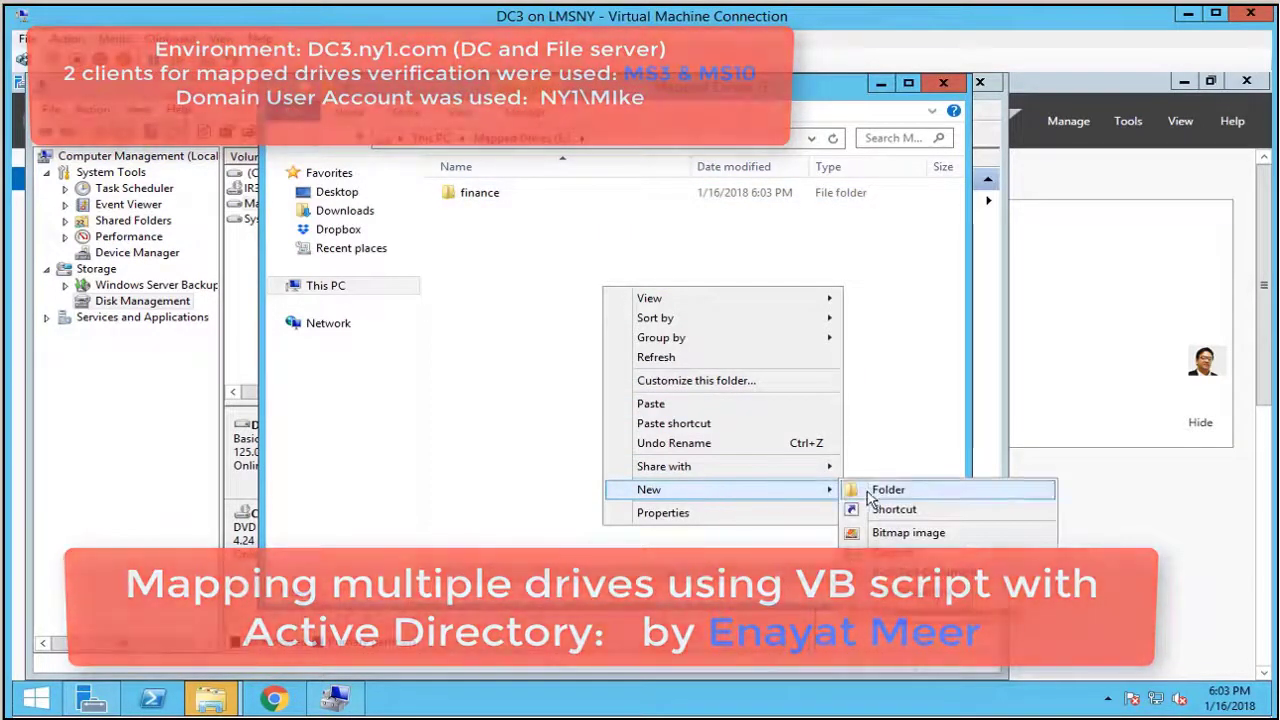
click(865, 487)
text(marke)
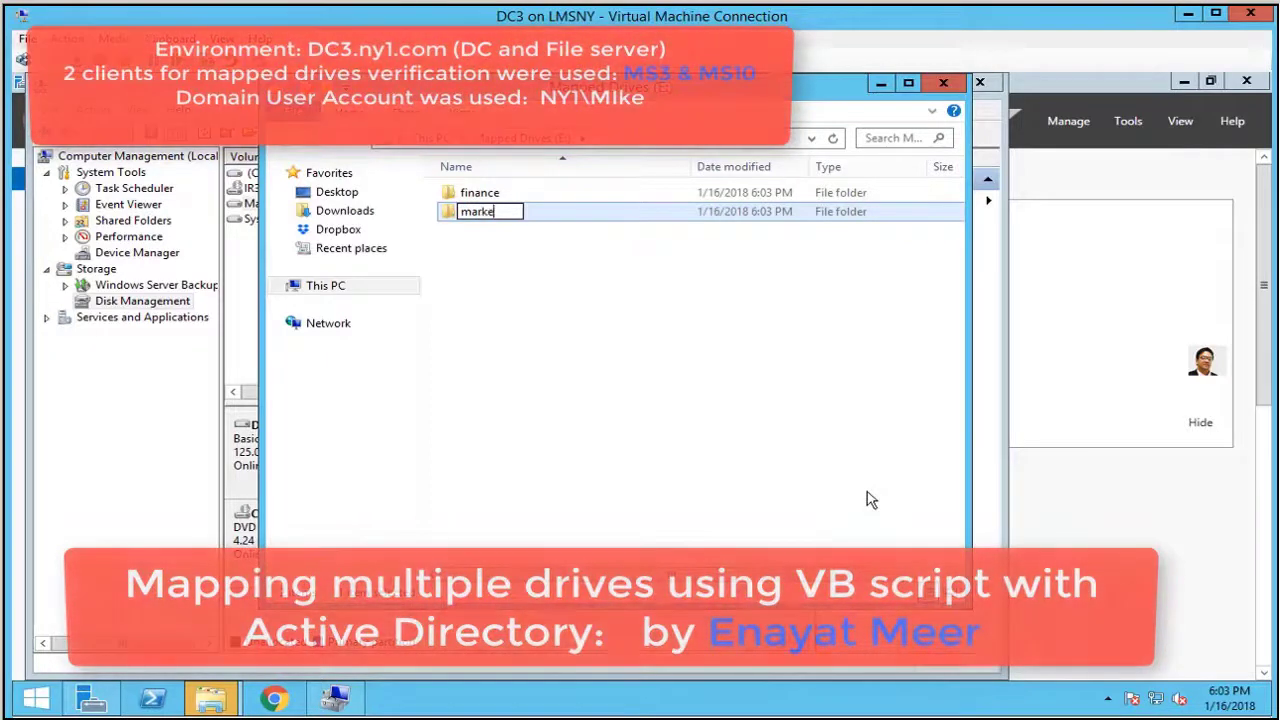
text(ting)
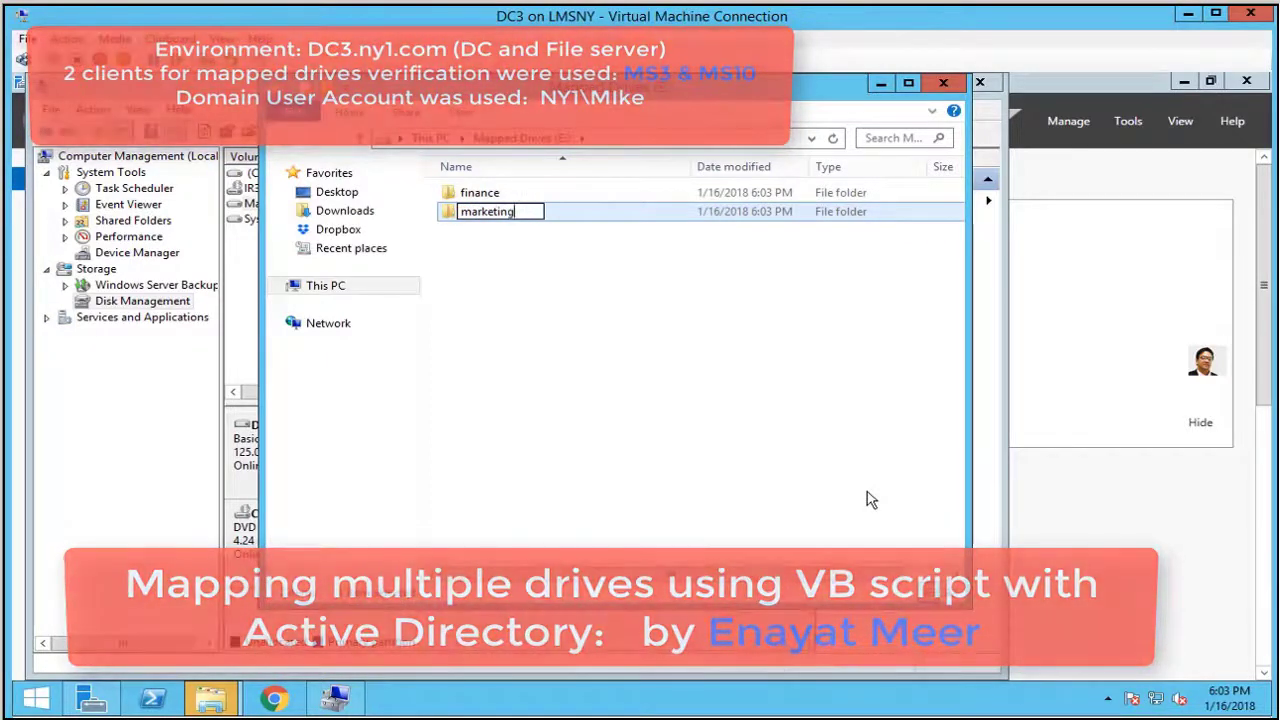
click(705, 411)
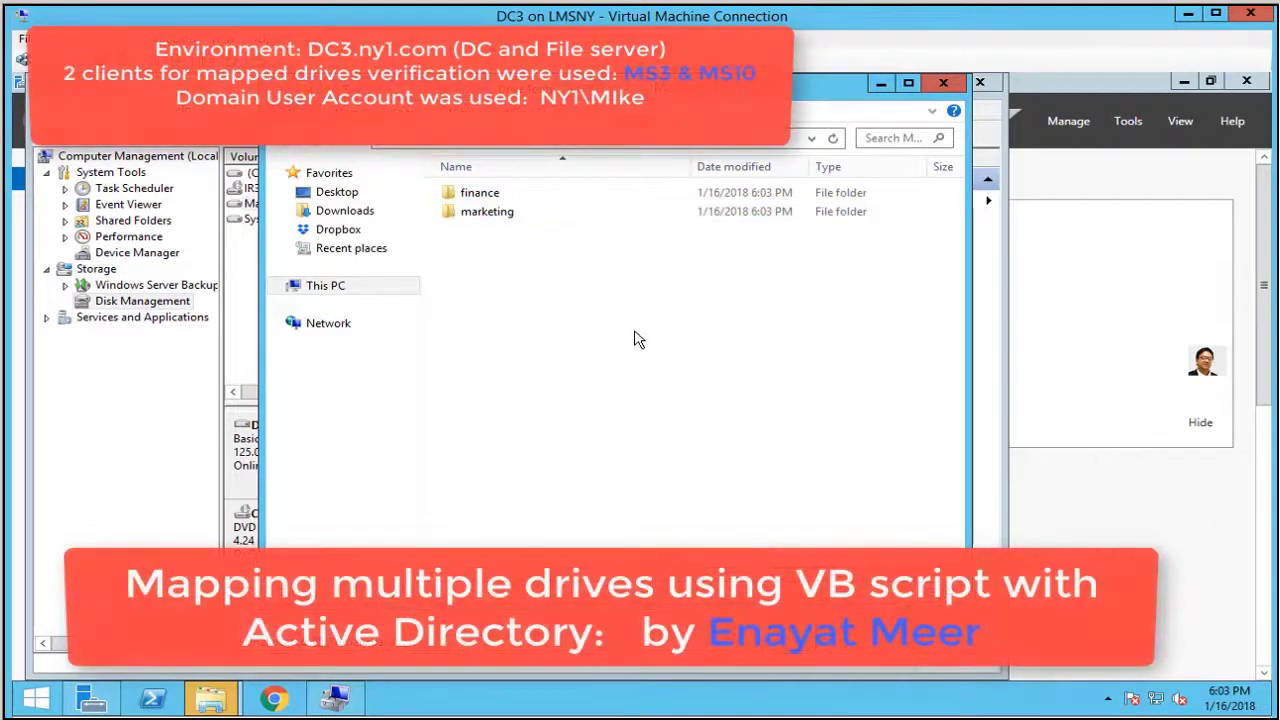
Create a folder named CRM on the Mapped Drives (E:) volume.
right_click(634, 340)
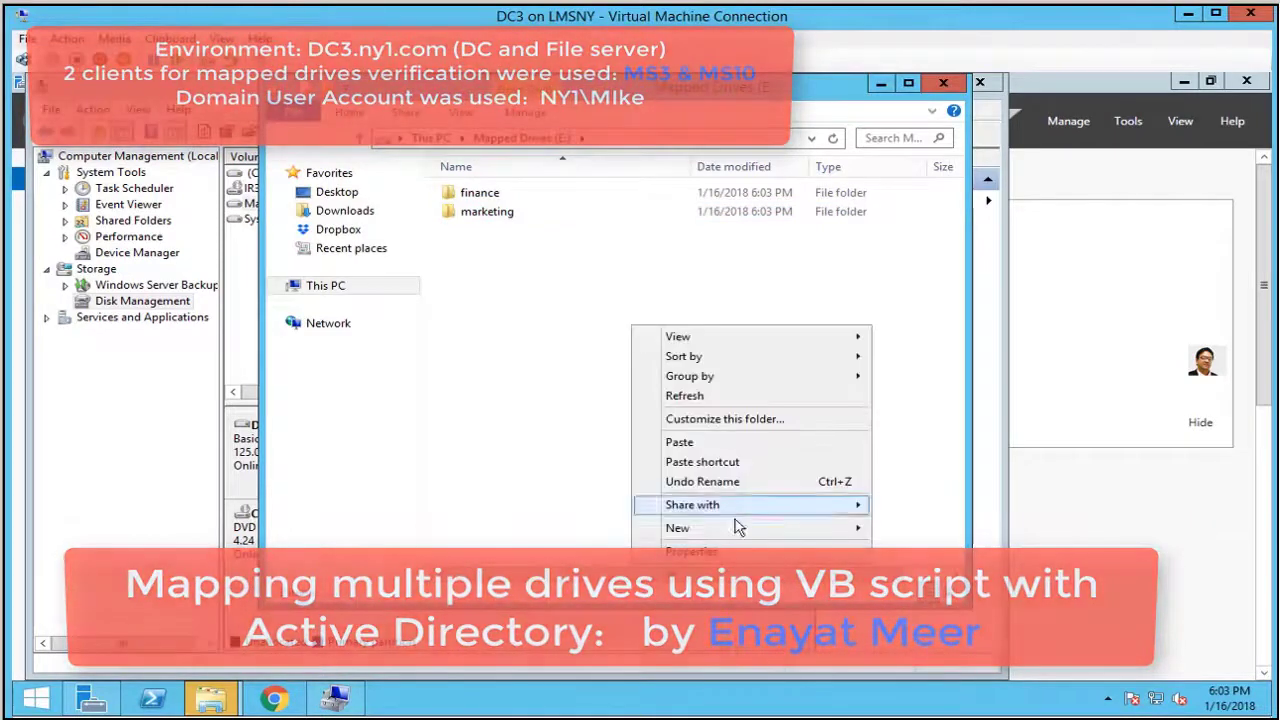
mouse_move(733, 527)
click(913, 529)
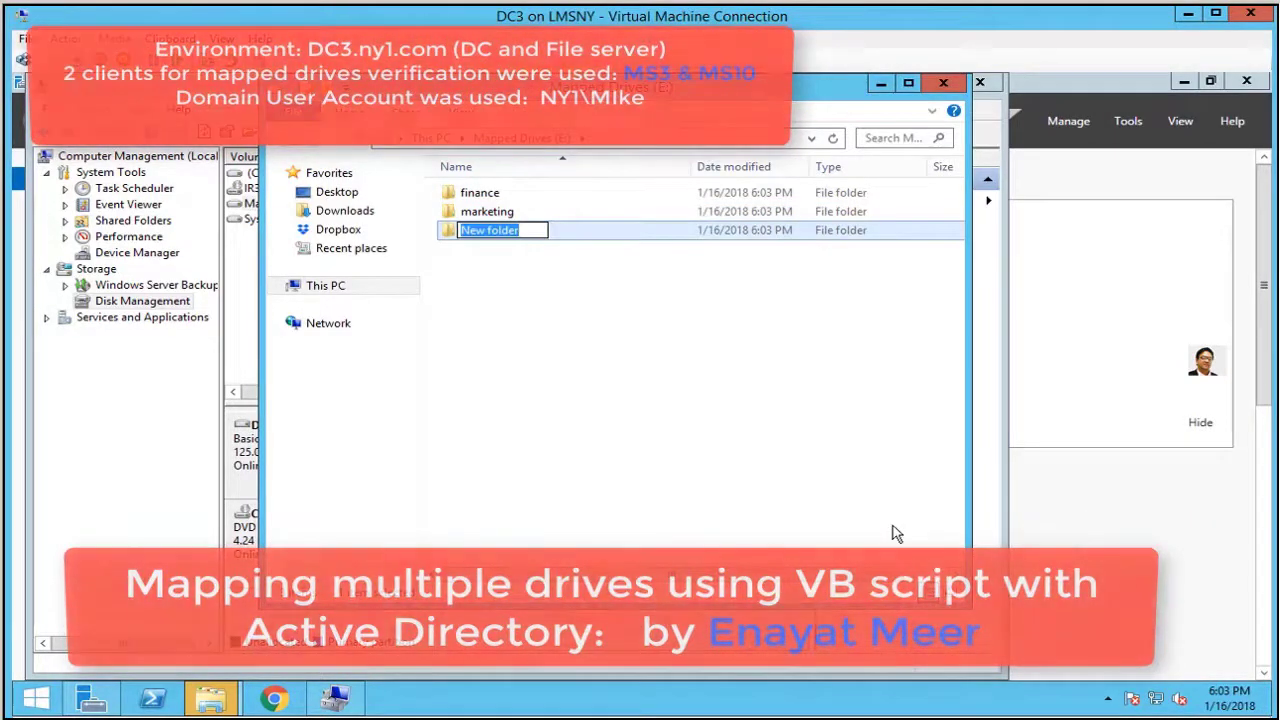
text(CRM)
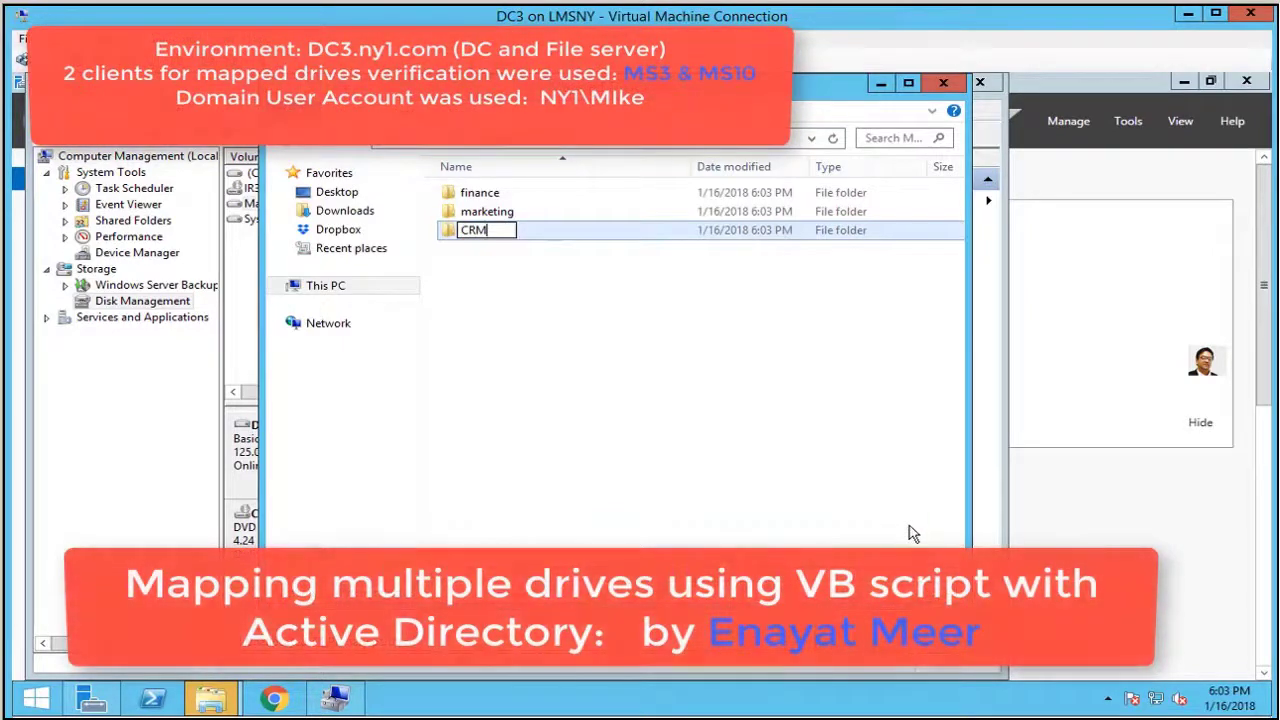
click(614, 354)
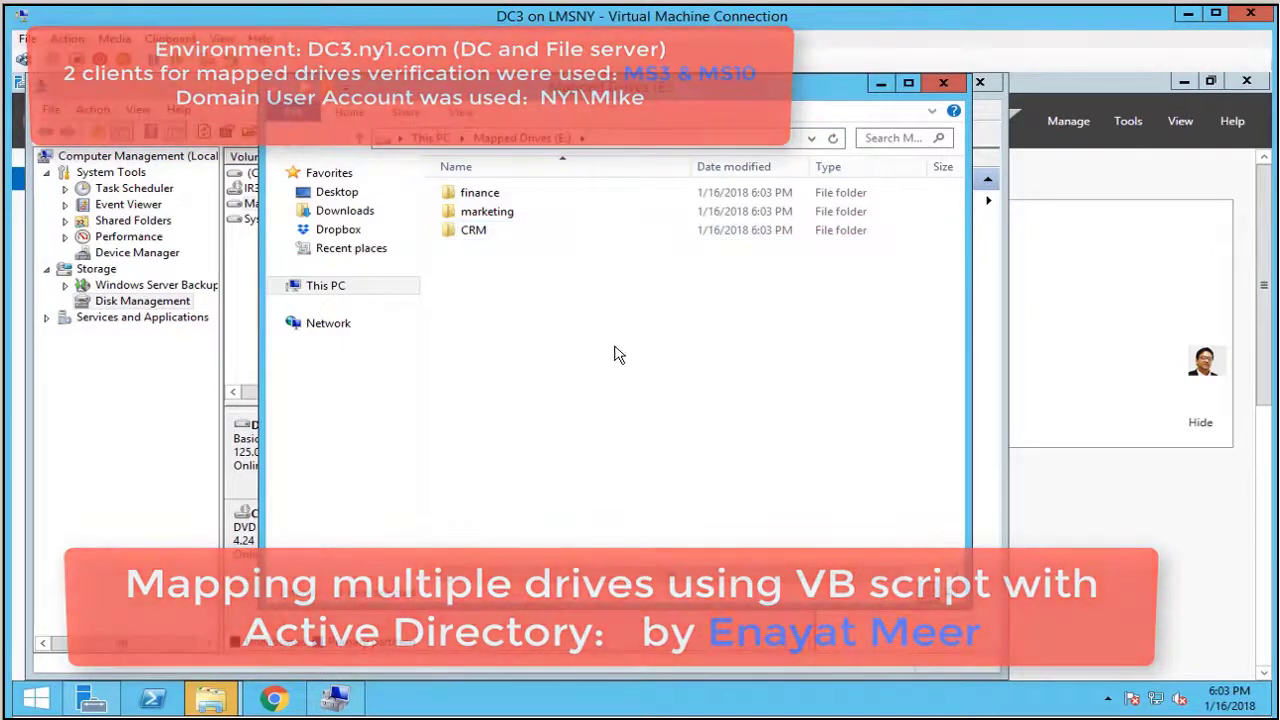
Create a folder named SQL on the Mapped Drives (E:) volume.
right_click(614, 346)
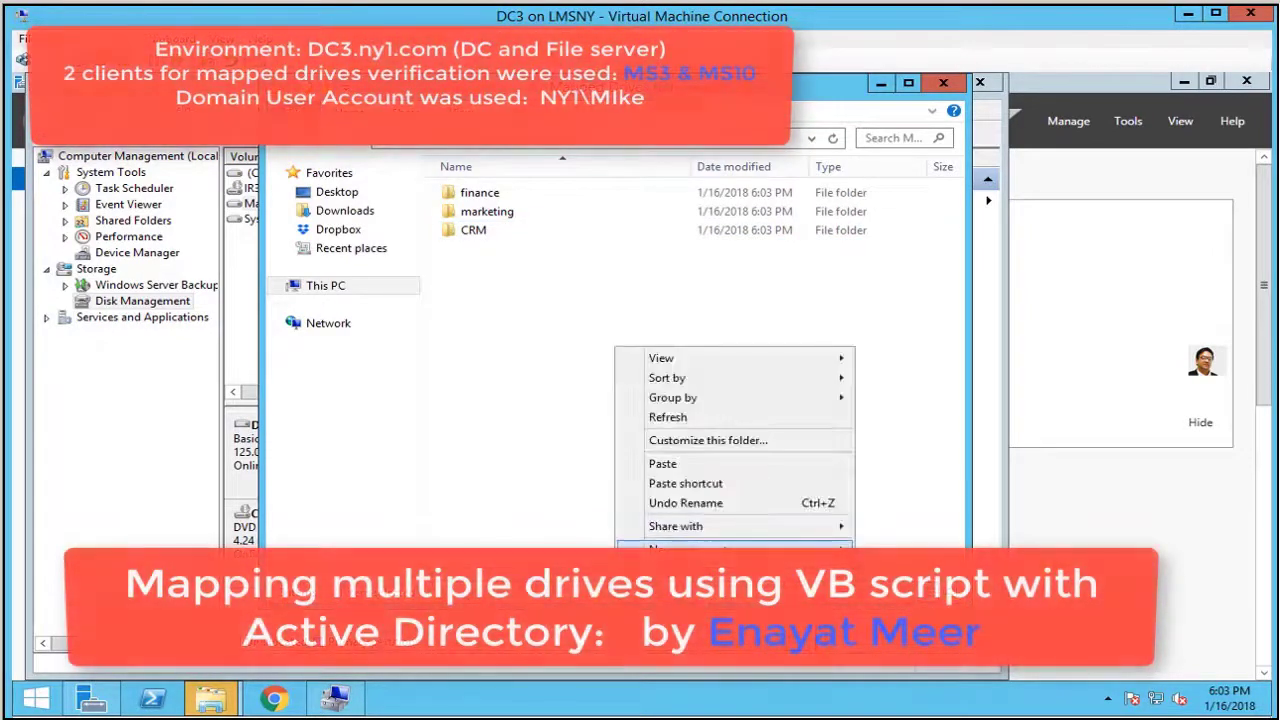
click(882, 553)
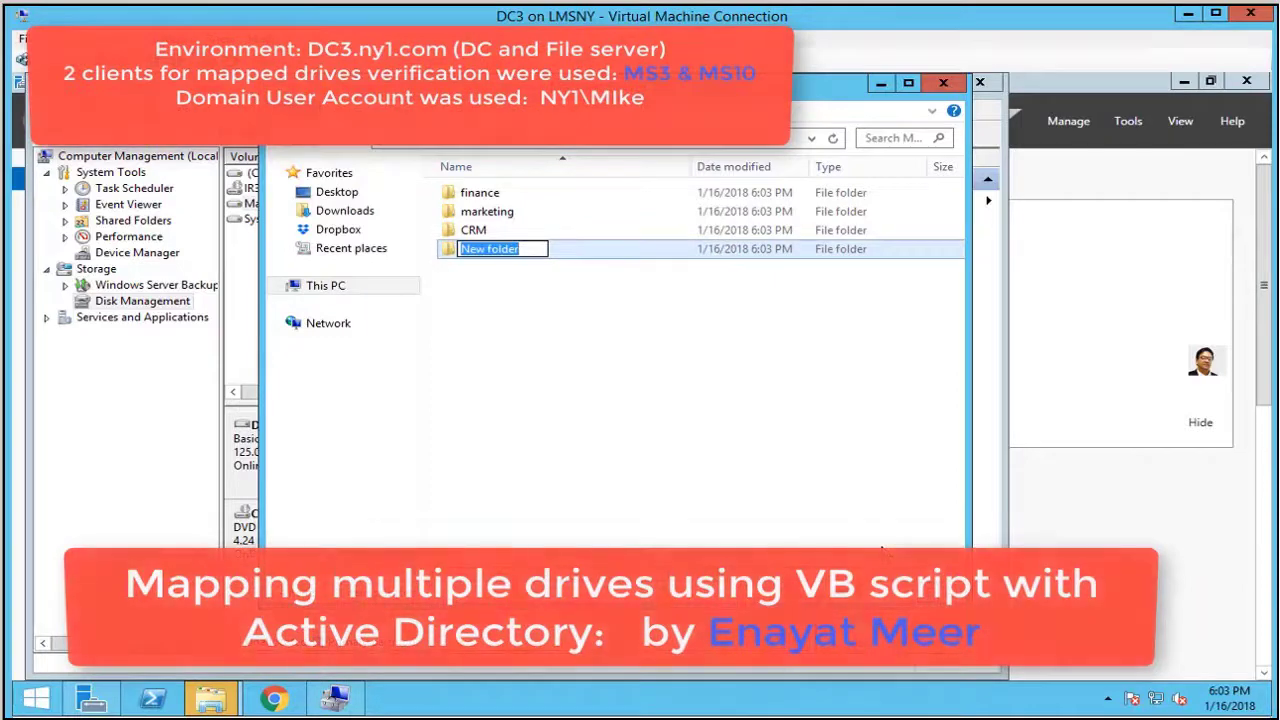
text(SQL)
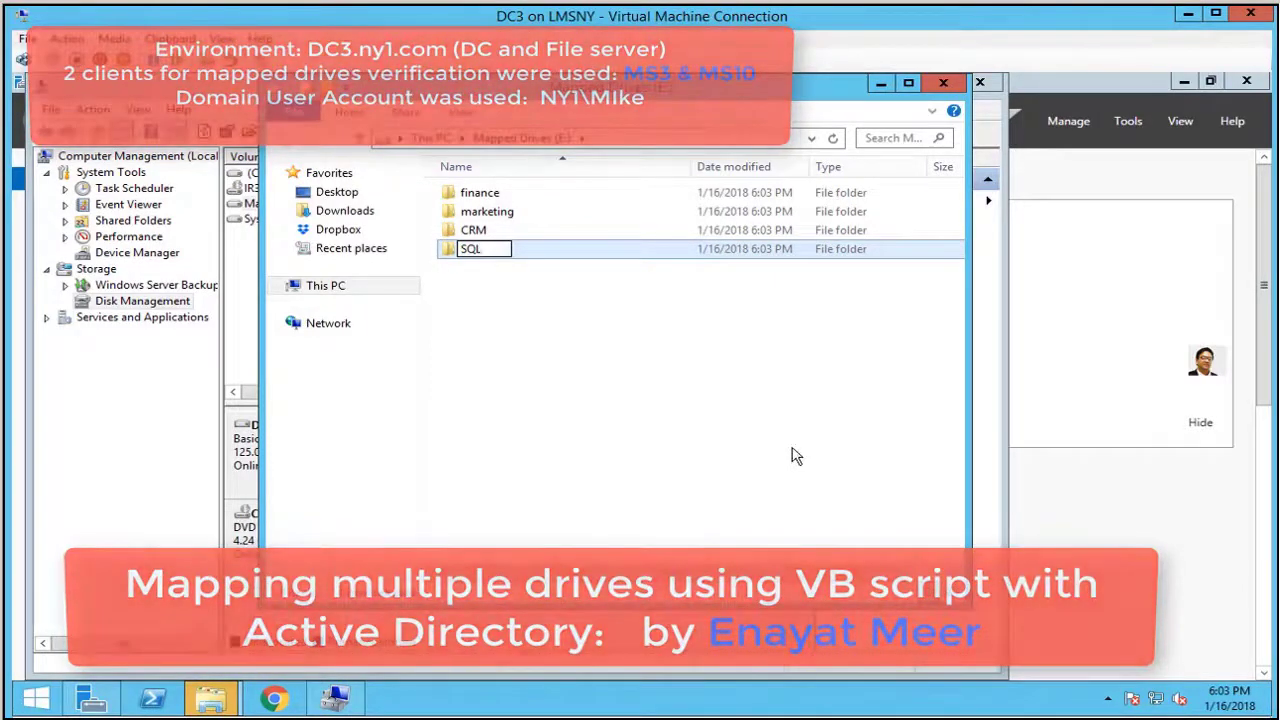
click(703, 371)
Create a folder named SCCM on the Mapped Drives (E:) volume.
right_click(703, 371)
mouse_move(775, 572)
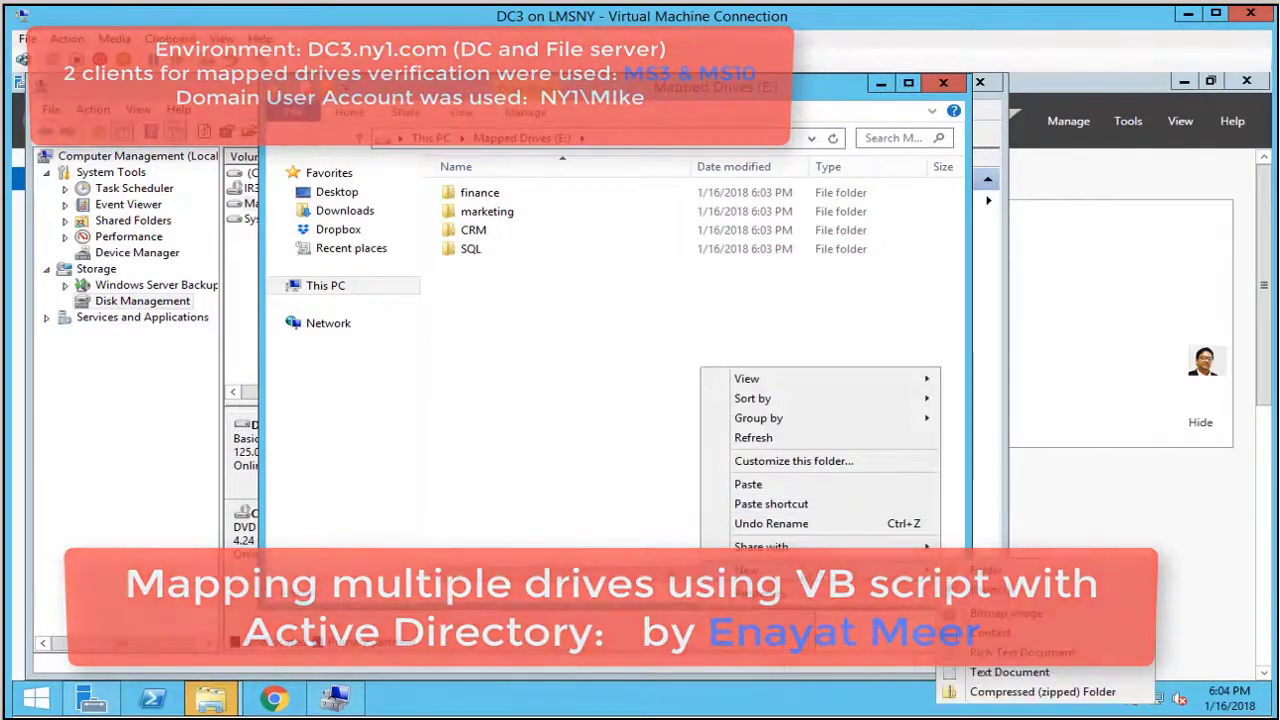
click(985, 578)
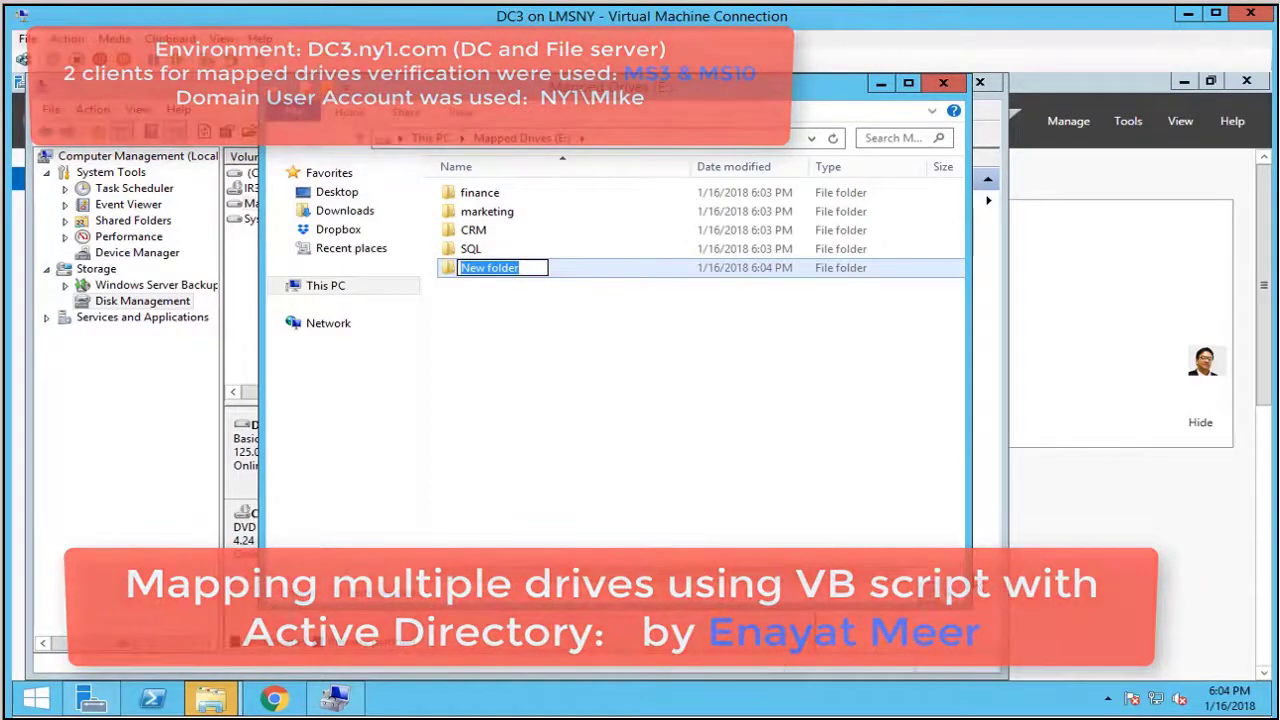
text(SCCM)
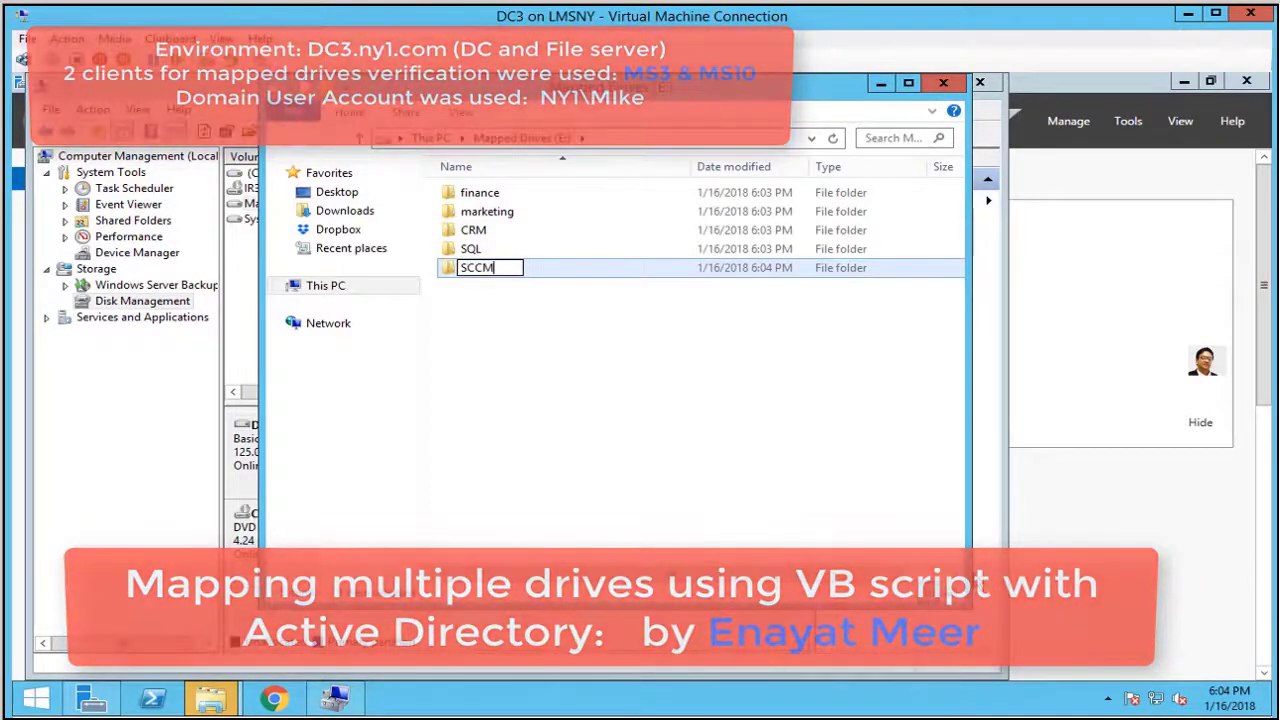
key(Return)
Share the finance folder under the share name finance2 with Full Control allowed for Everyone.
right_click(482, 192)
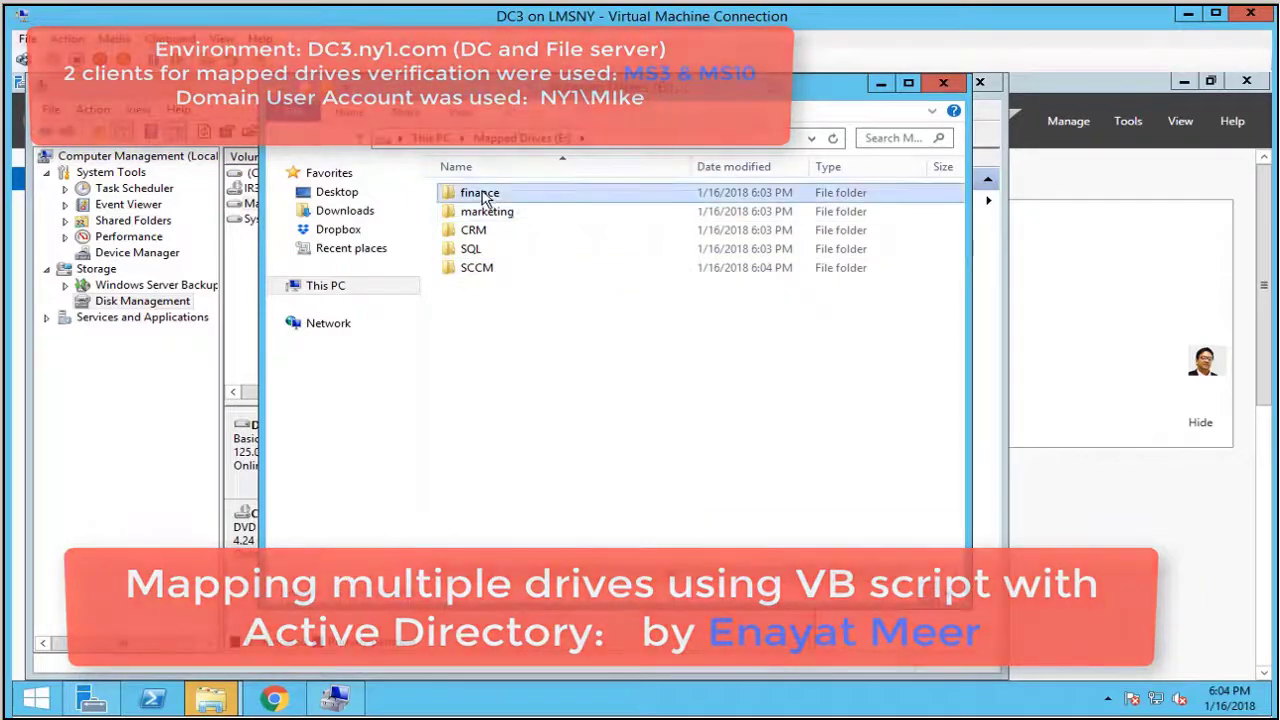
click(600, 477)
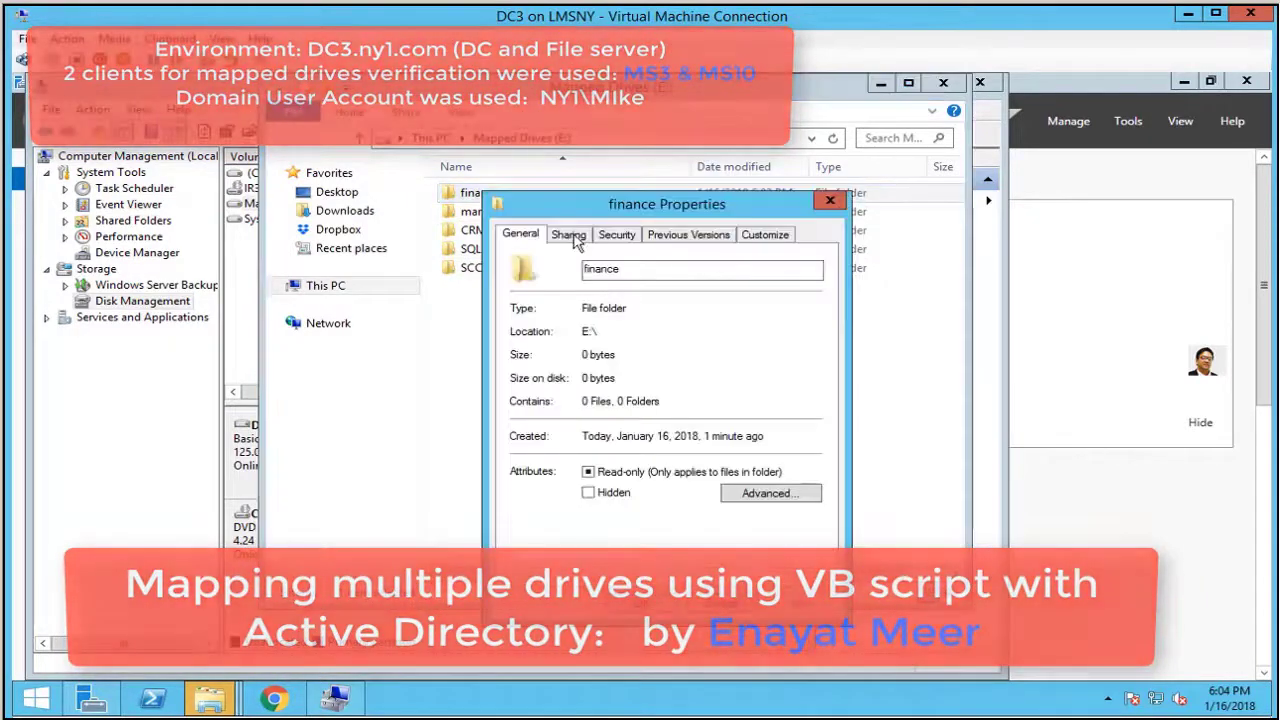
click(568, 235)
click(588, 448)
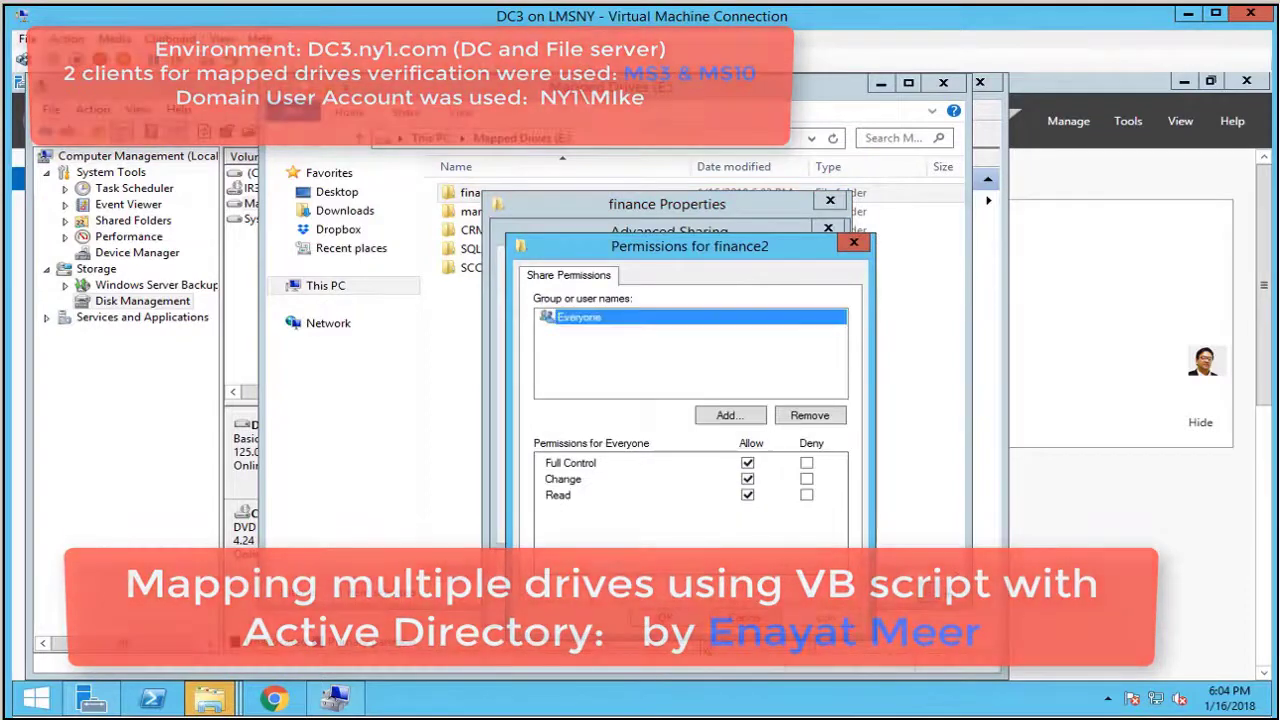
key(Return)
click(646, 520)
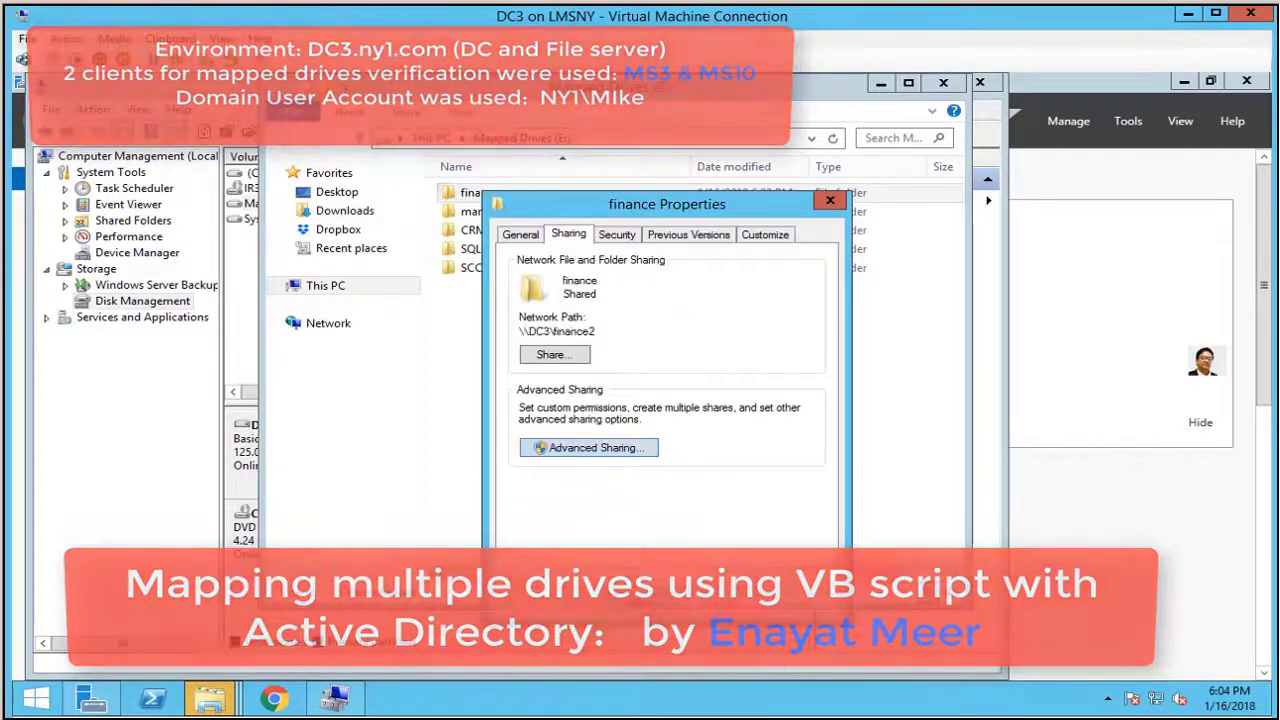
key(Return)
Share the marketing folder under the share name marketing and allow Everyone Full Control.
right_click(476, 213)
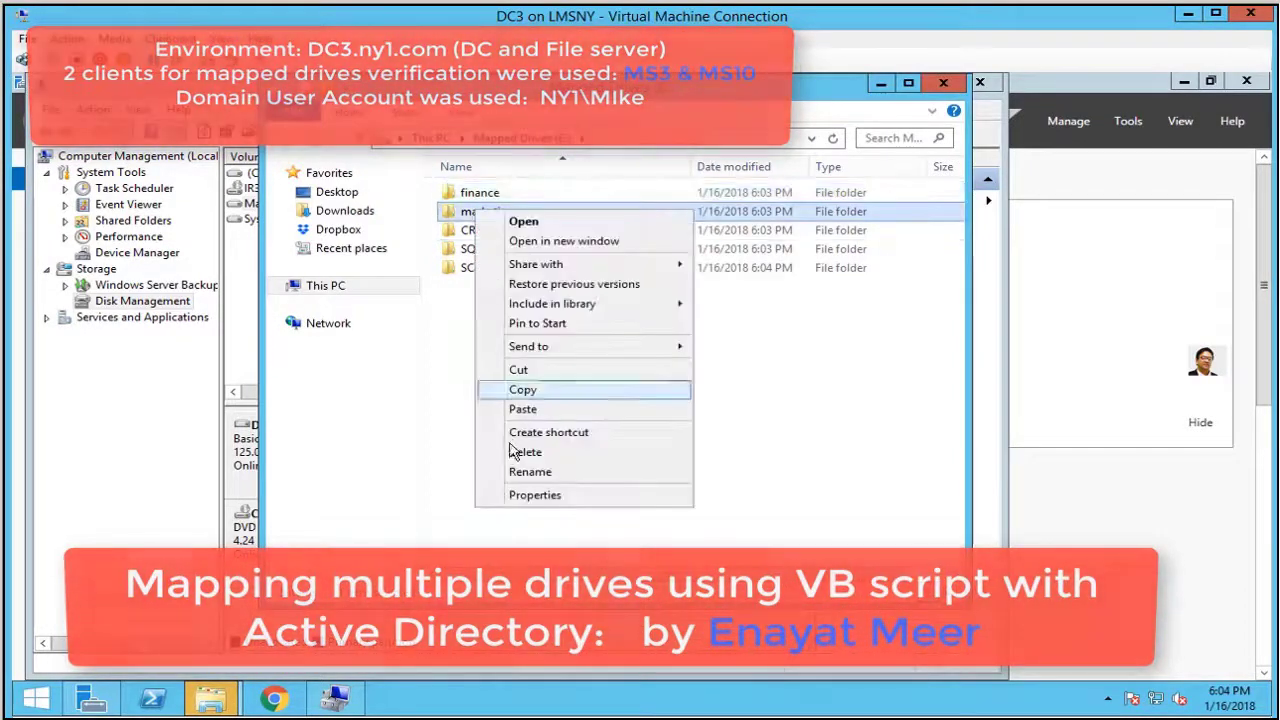
click(528, 496)
click(561, 253)
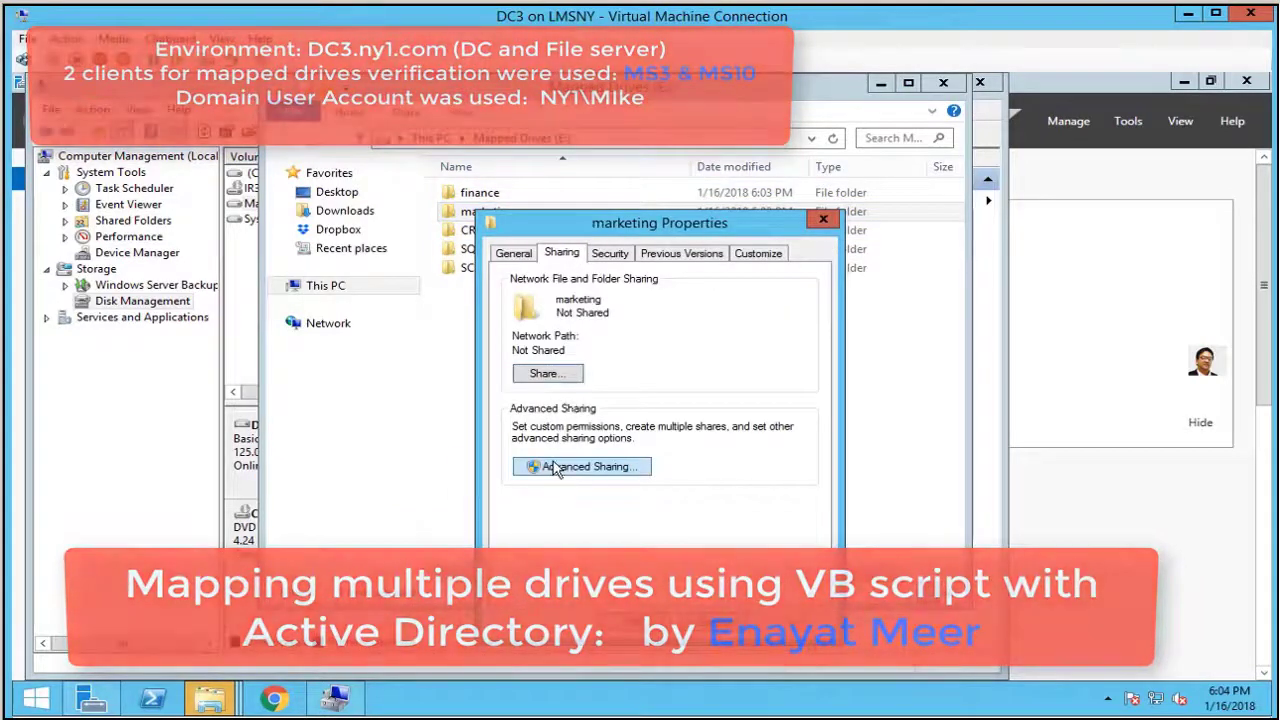
click(585, 467)
click(511, 285)
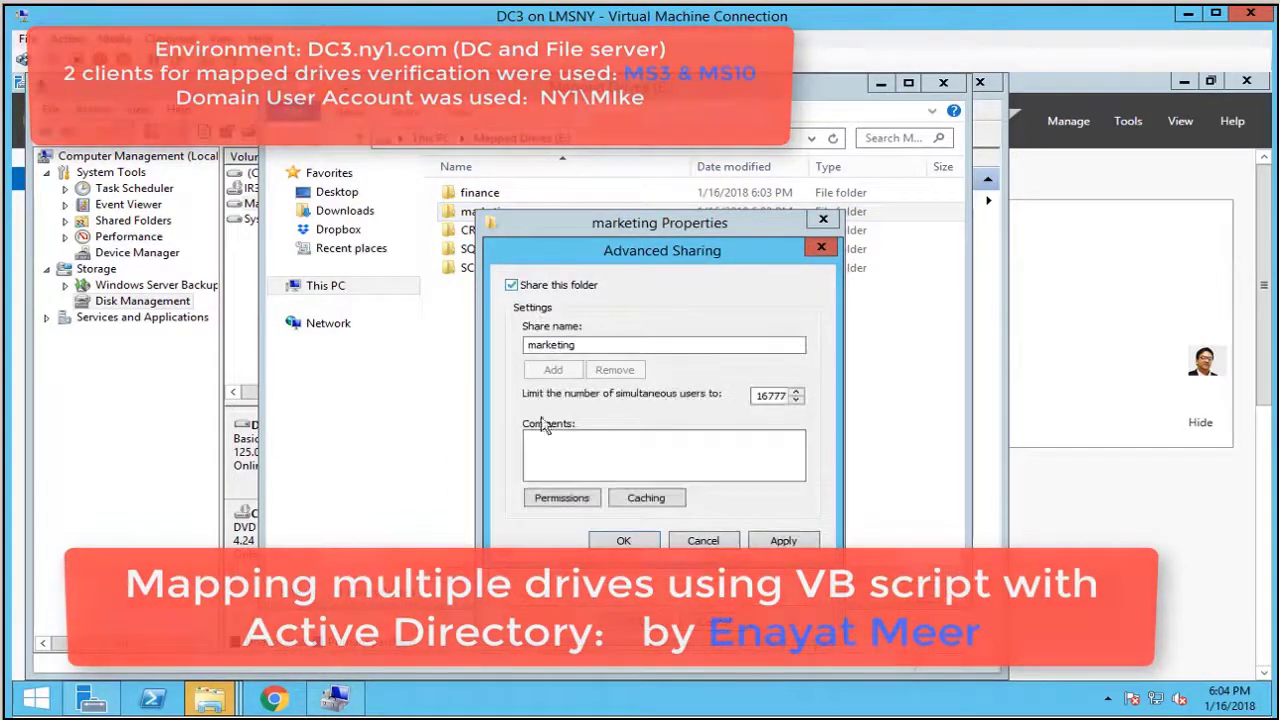
click(561, 497)
click(740, 482)
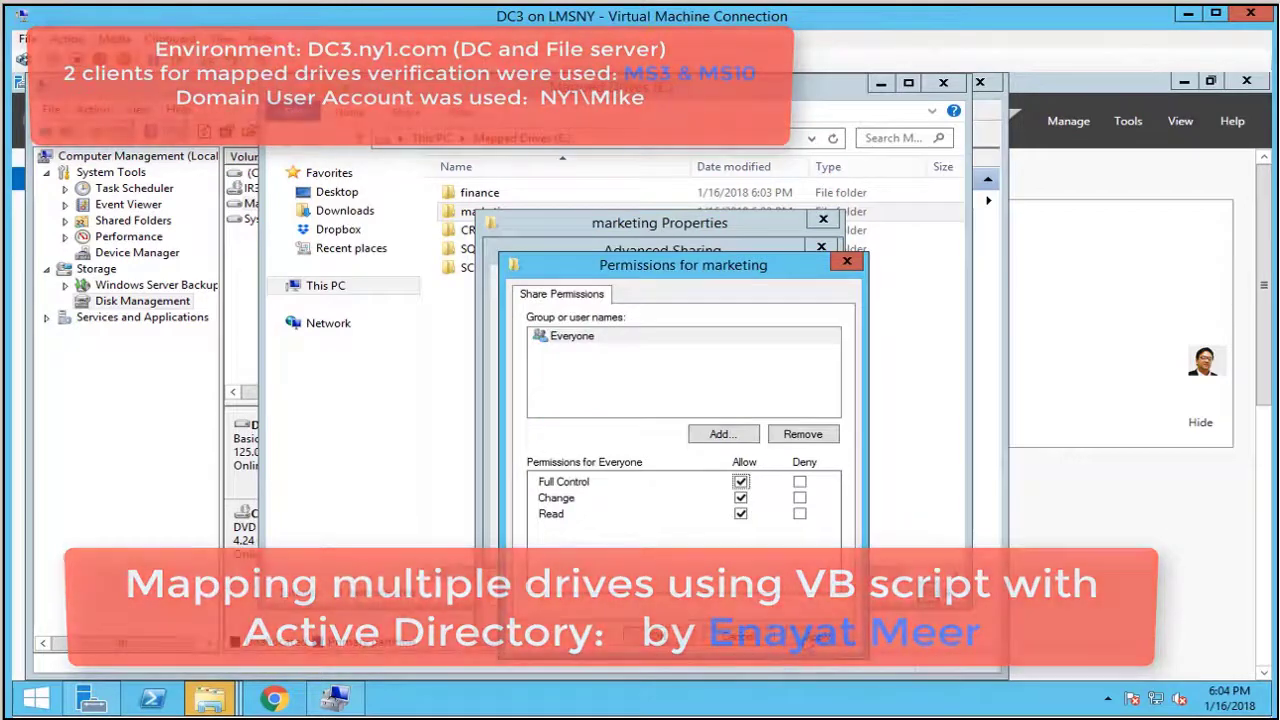
key(Return)
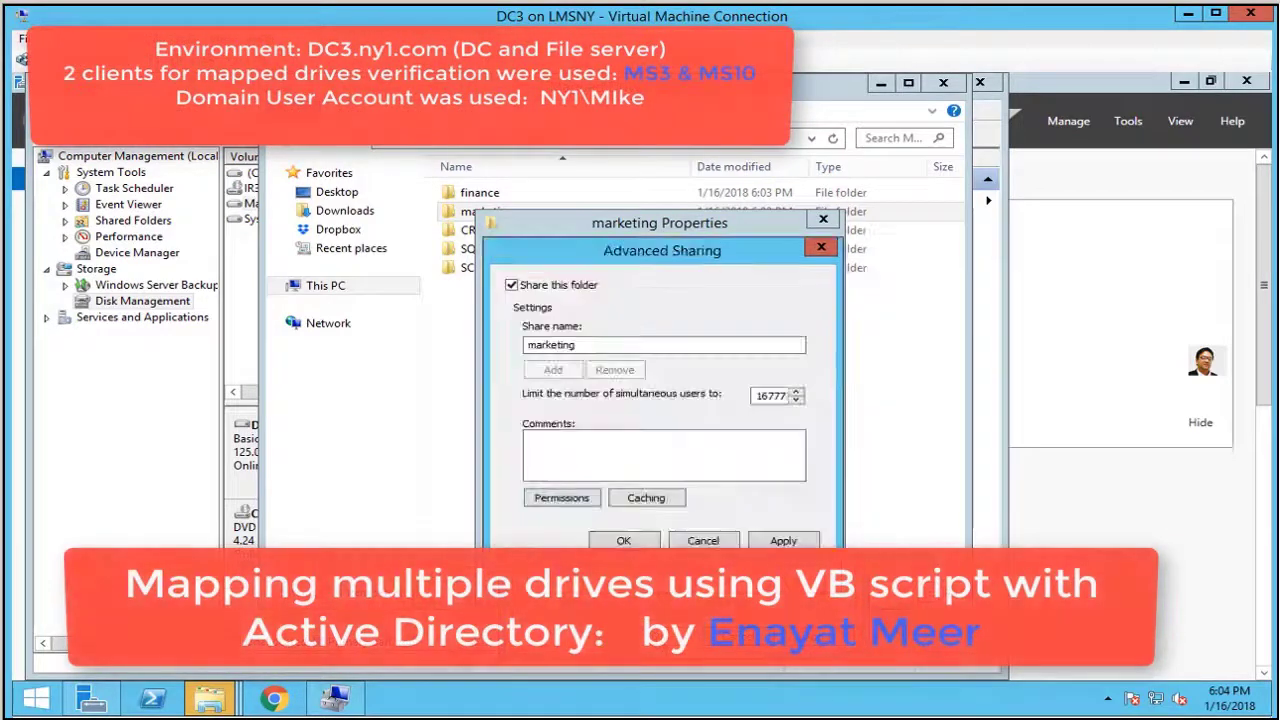
click(623, 540)
key(Return)
Share the CRM folder through Advanced Sharing and allow Everyone Full Control on the share.
click(472, 230)
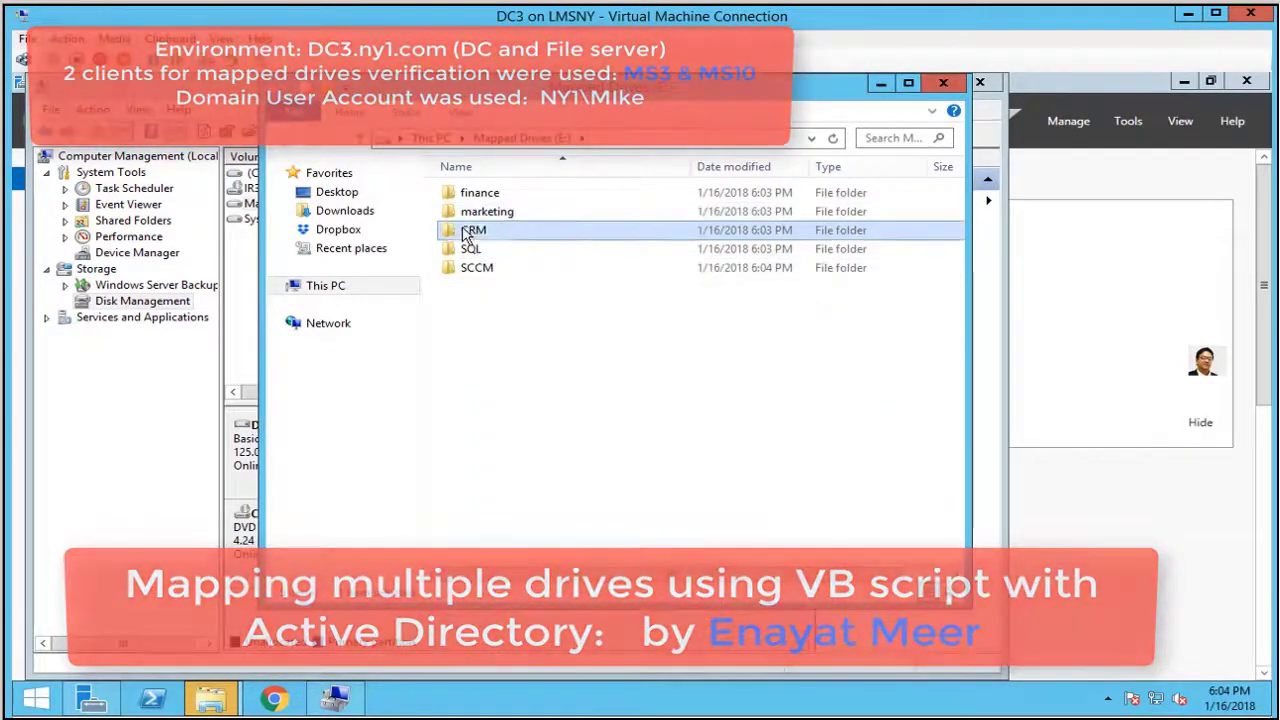
right_click(466, 230)
click(520, 513)
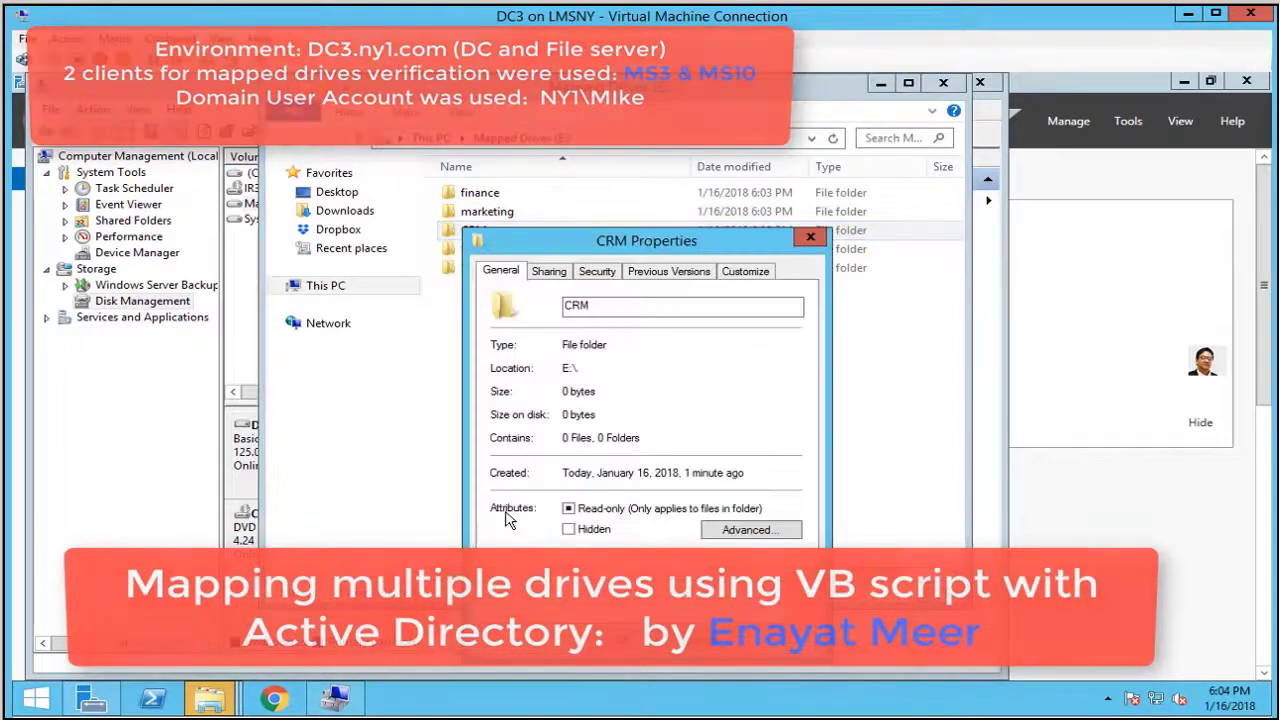
click(547, 271)
click(550, 486)
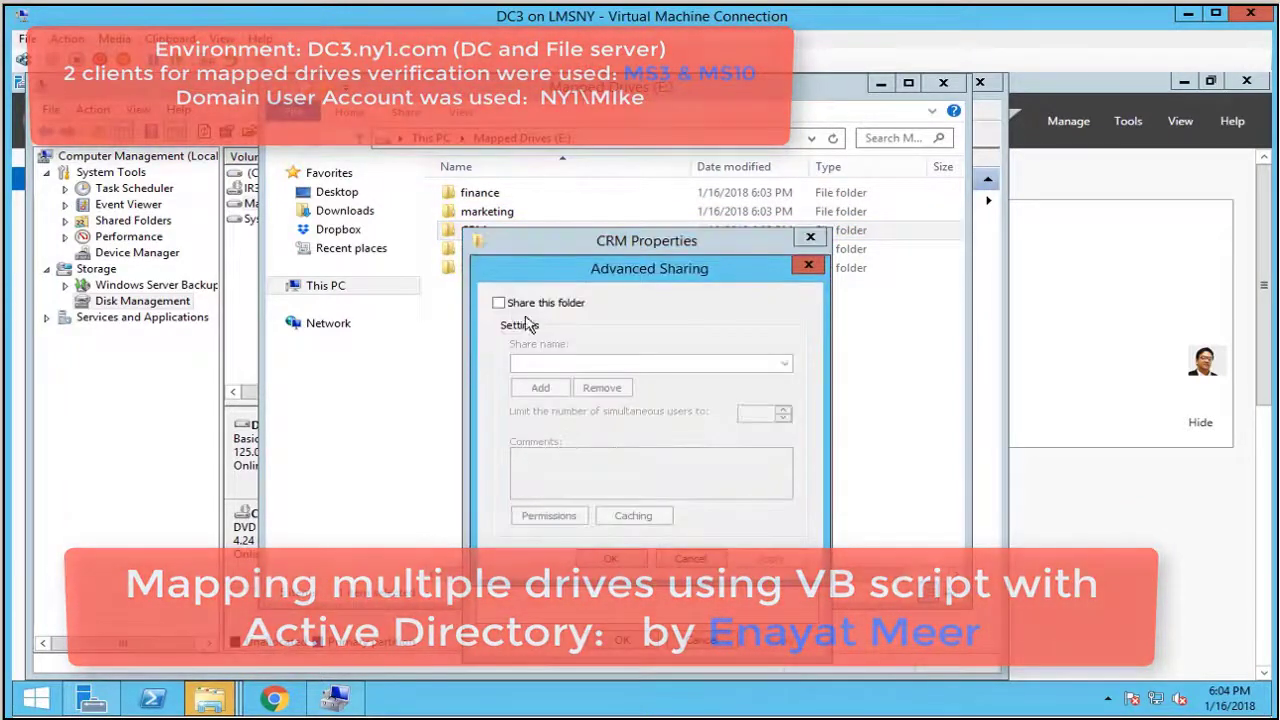
click(499, 302)
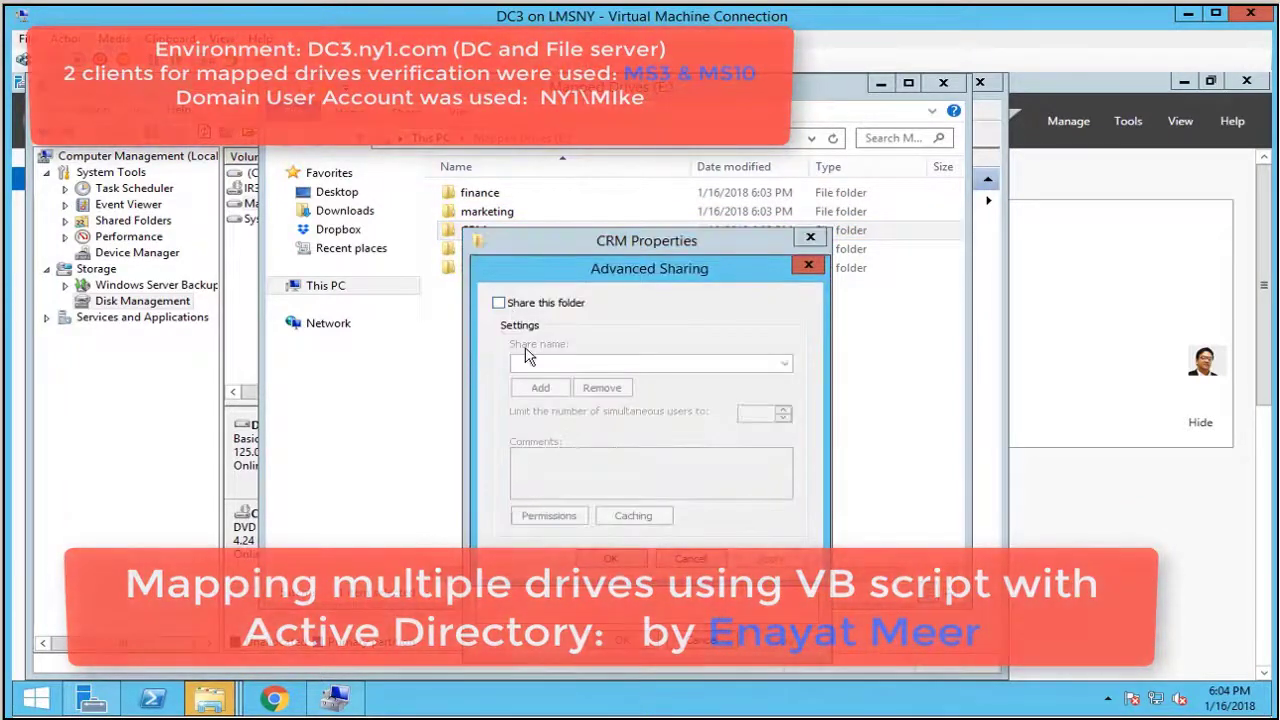
click(551, 515)
click(728, 498)
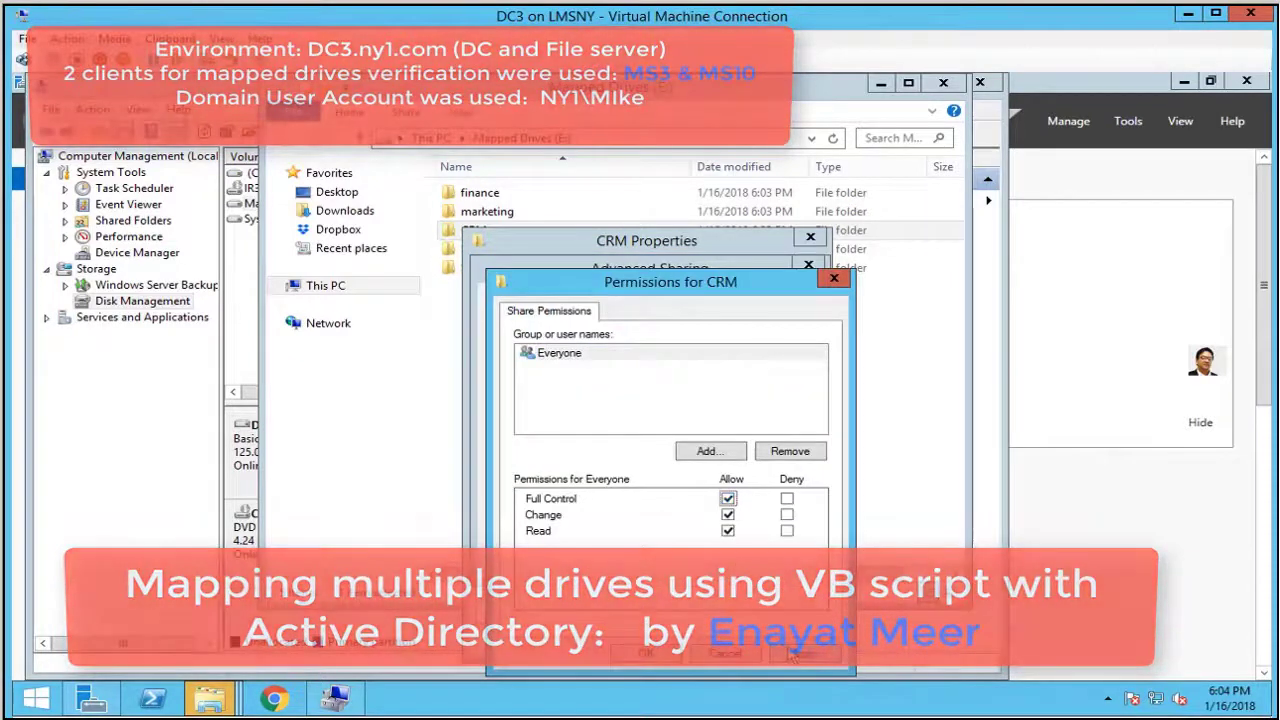
key(Return)
key(Return)
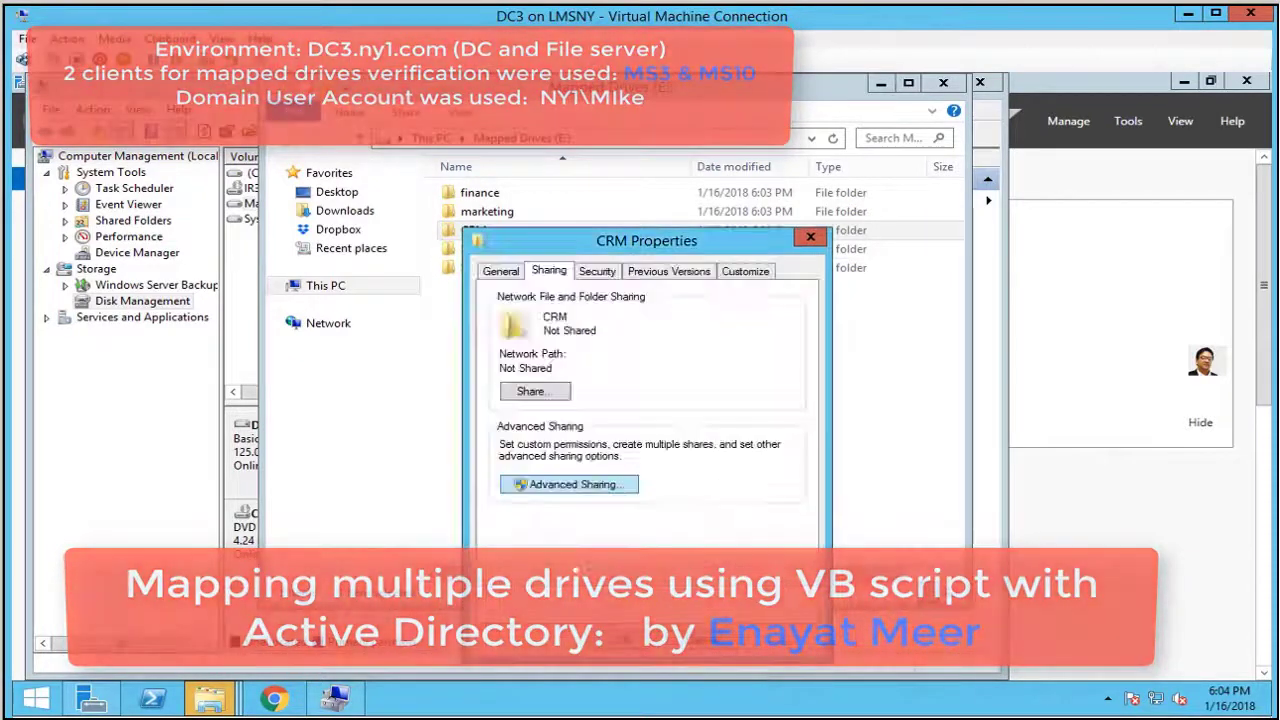
key(Return)
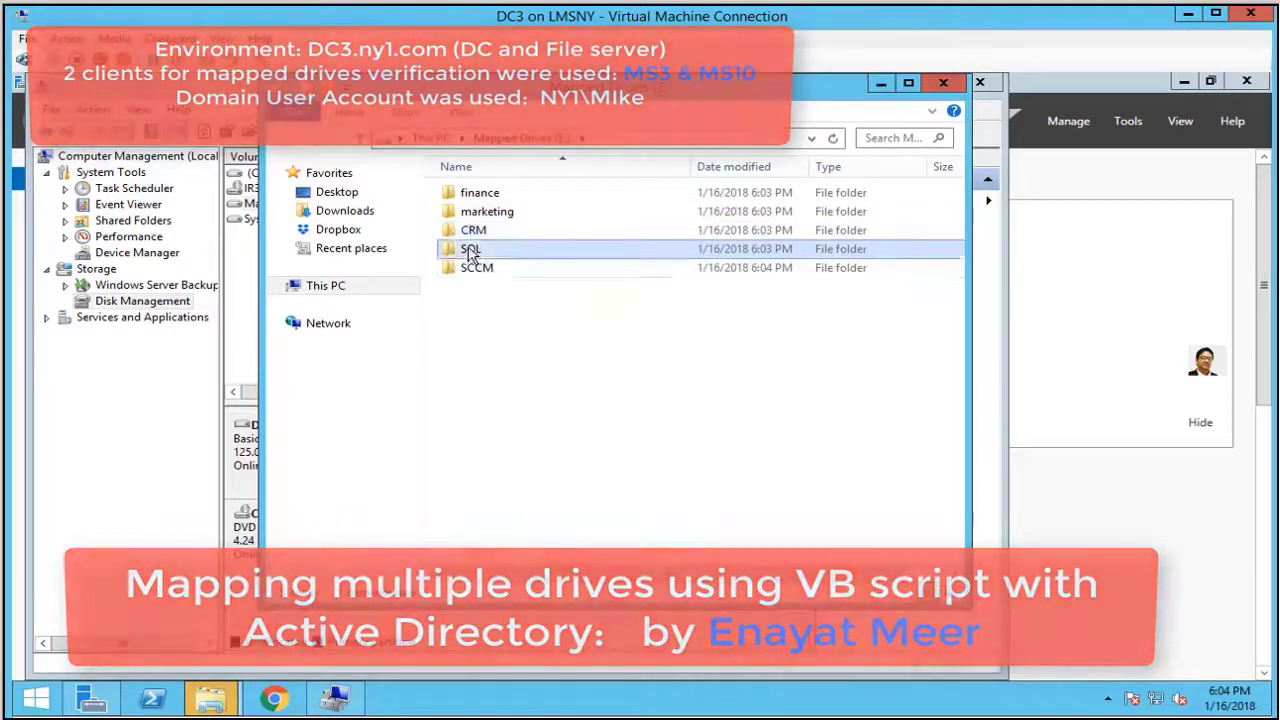
Share the SQL folder under the share name SQL and allow Everyone Full Control.
right_click(470, 249)
click(510, 532)
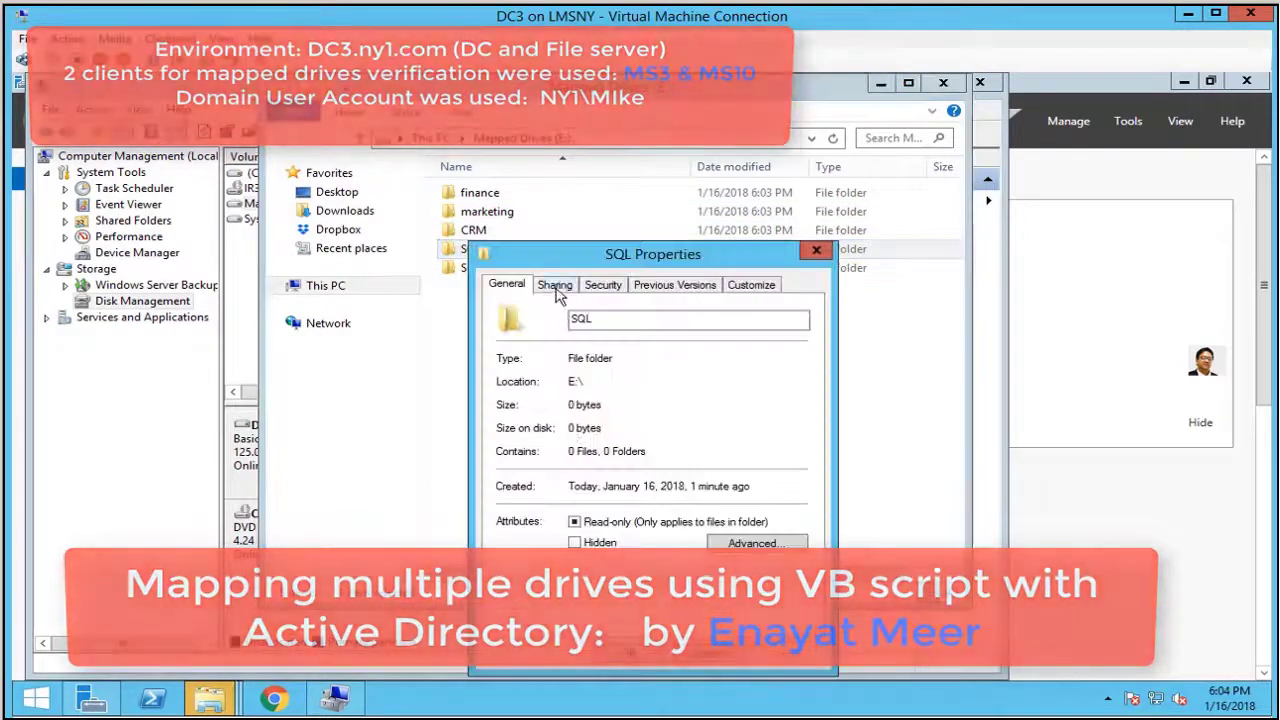
click(554, 285)
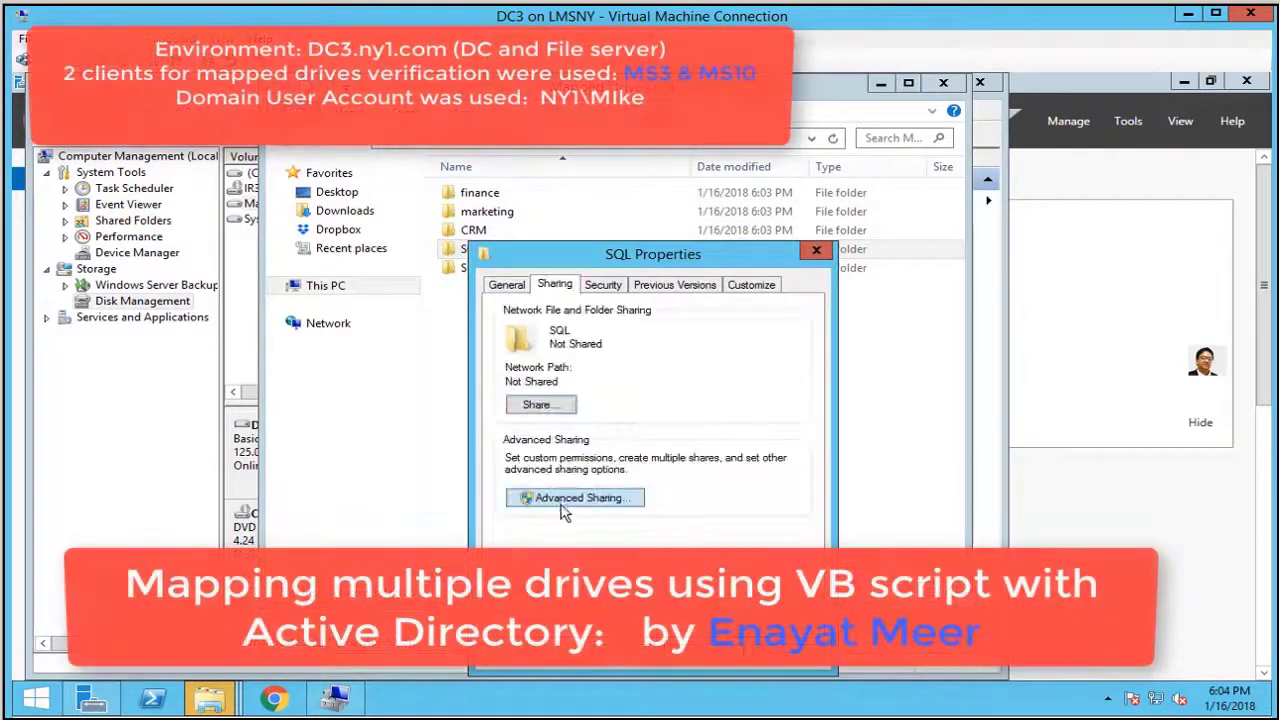
click(563, 498)
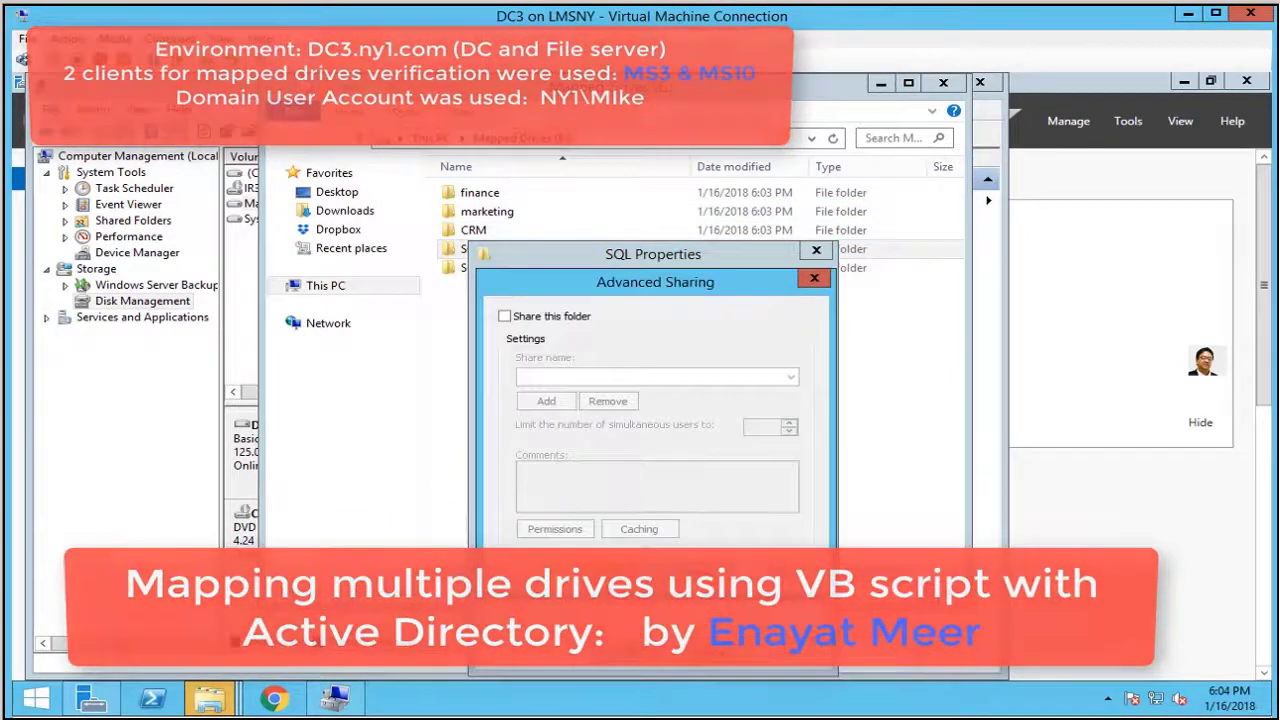
click(505, 316)
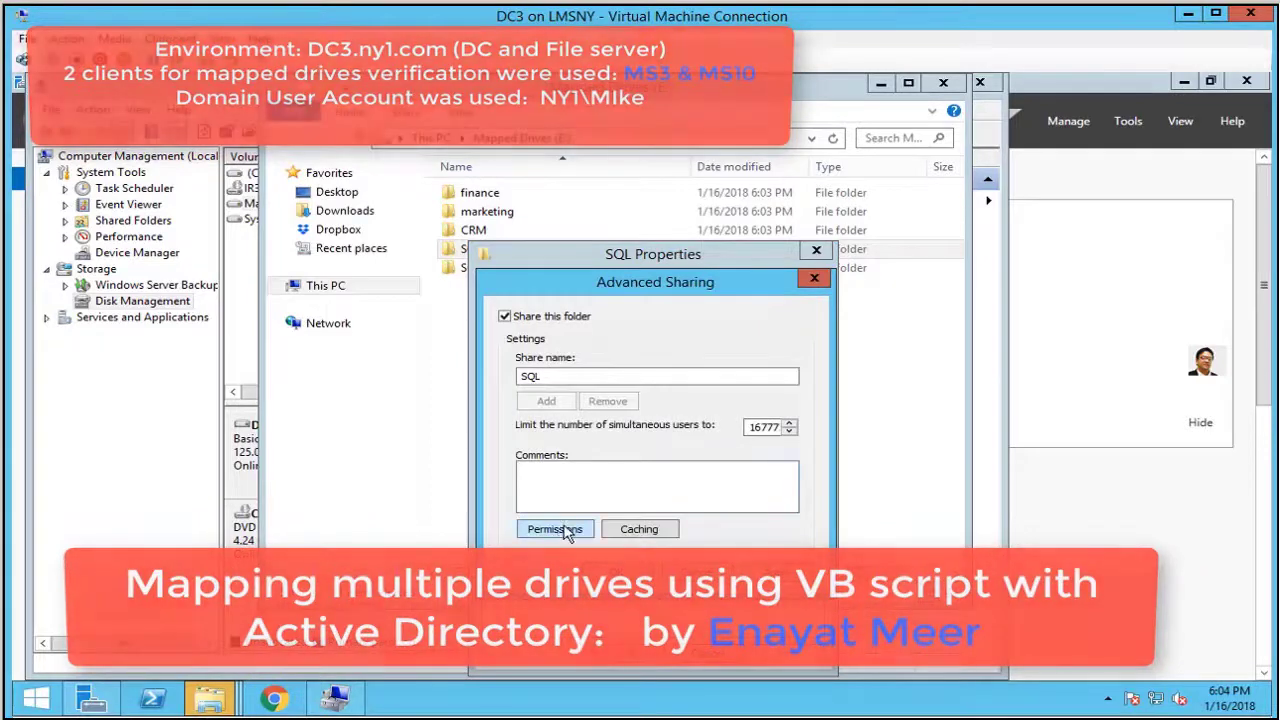
click(556, 529)
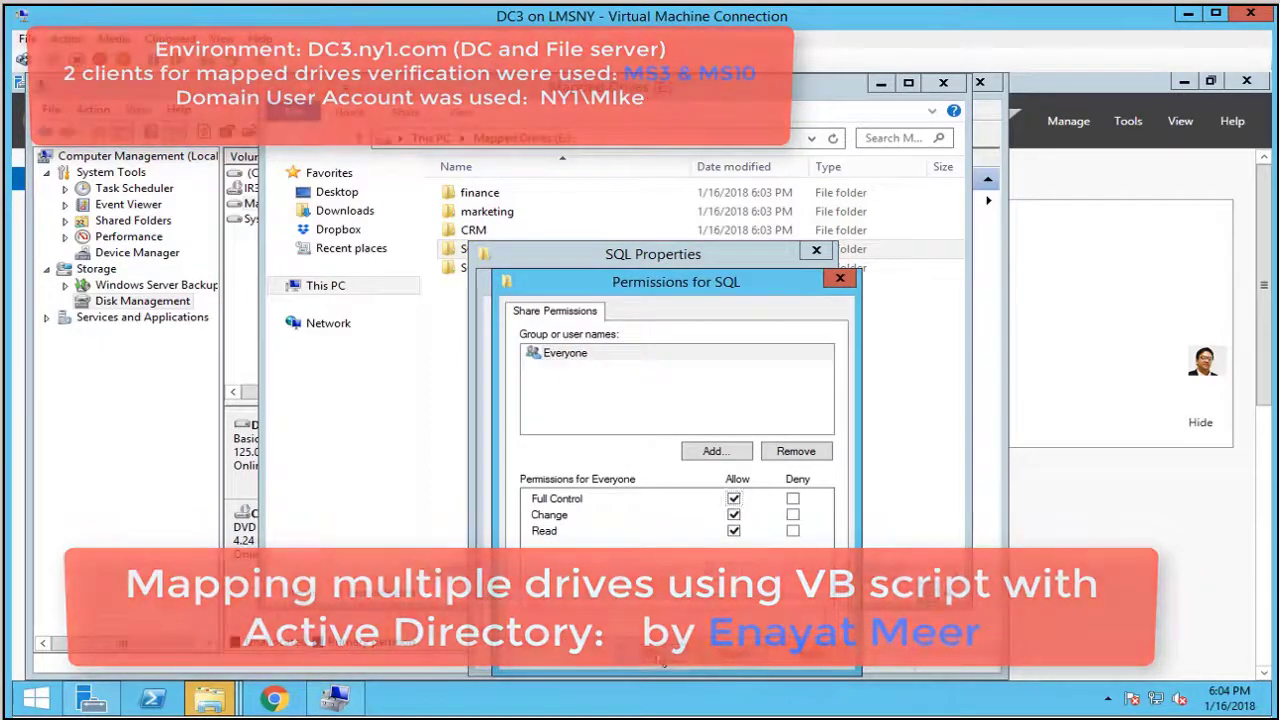
key(Return)
key(Return)
key(Return)
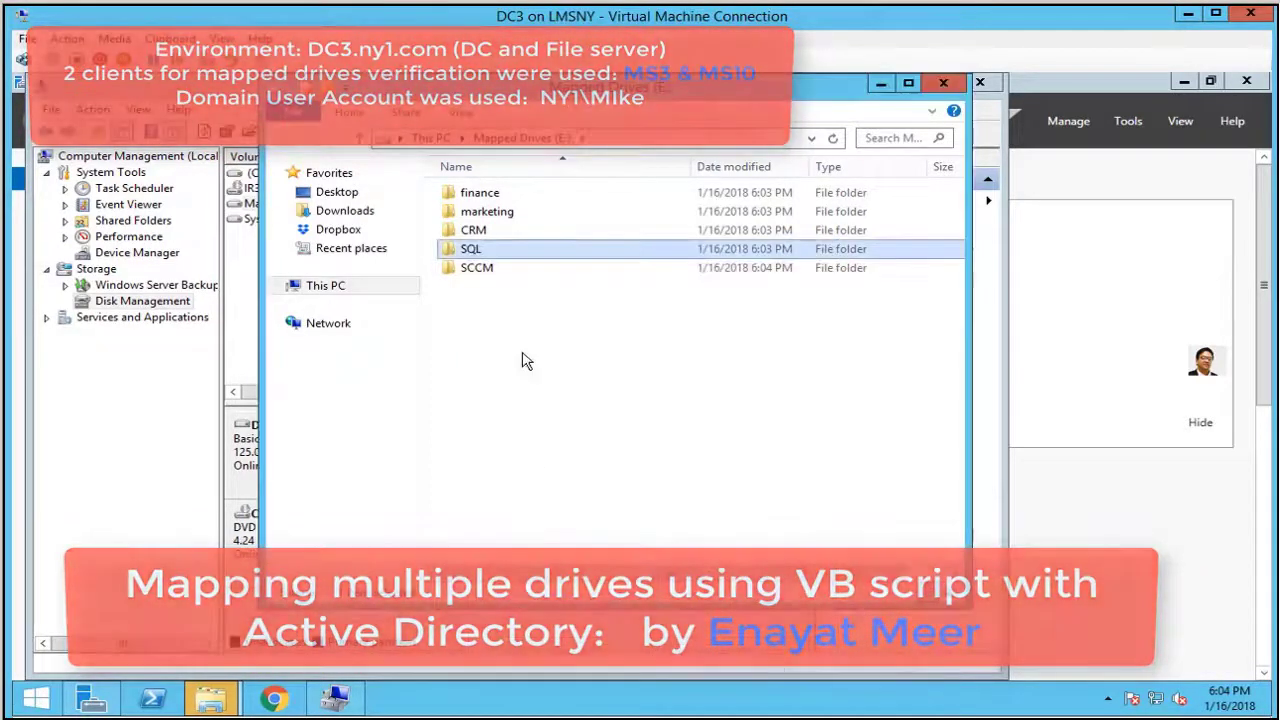
Share the SCCM folder under the share name SCCM and allow Everyone Full Control.
right_click(482, 268)
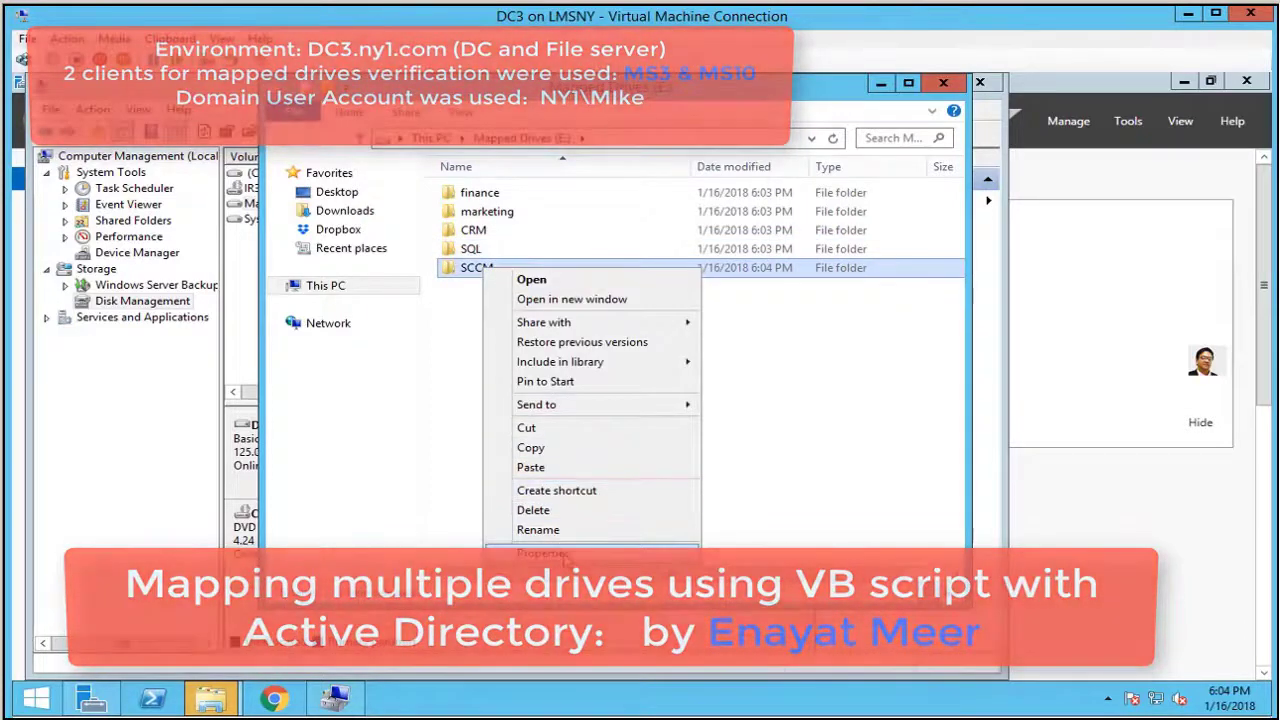
click(540, 553)
click(568, 285)
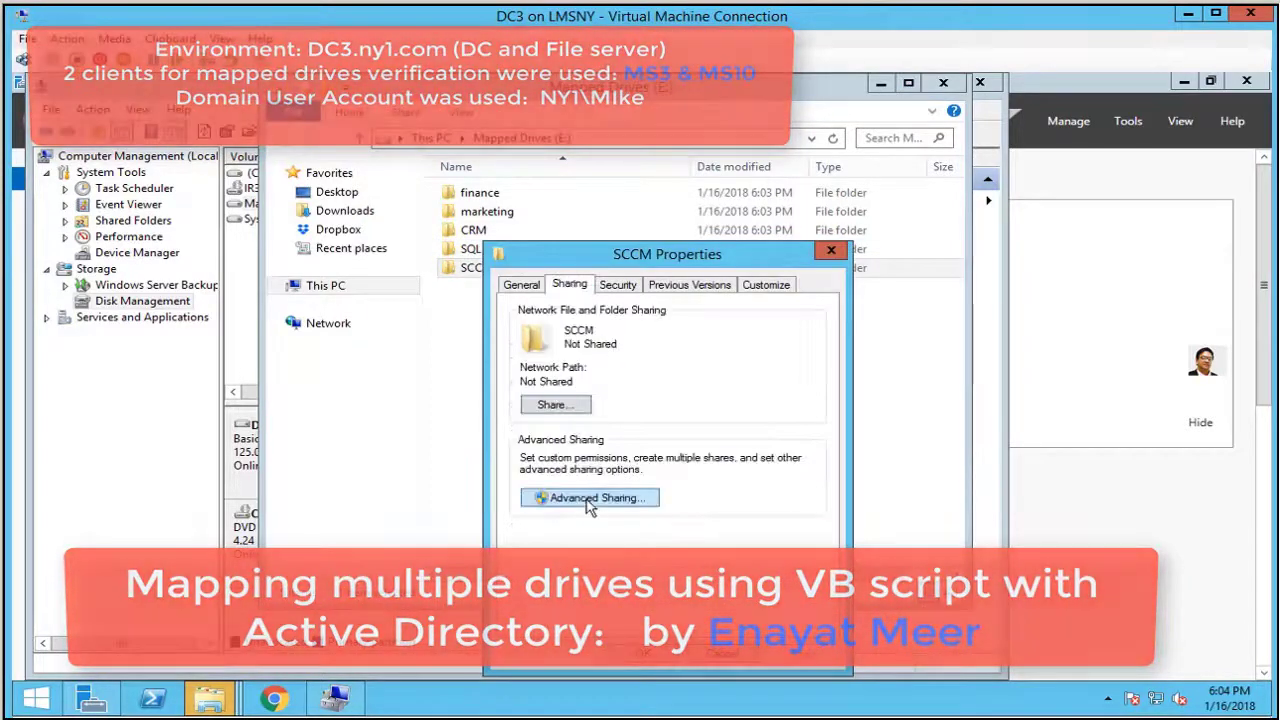
click(588, 497)
click(519, 318)
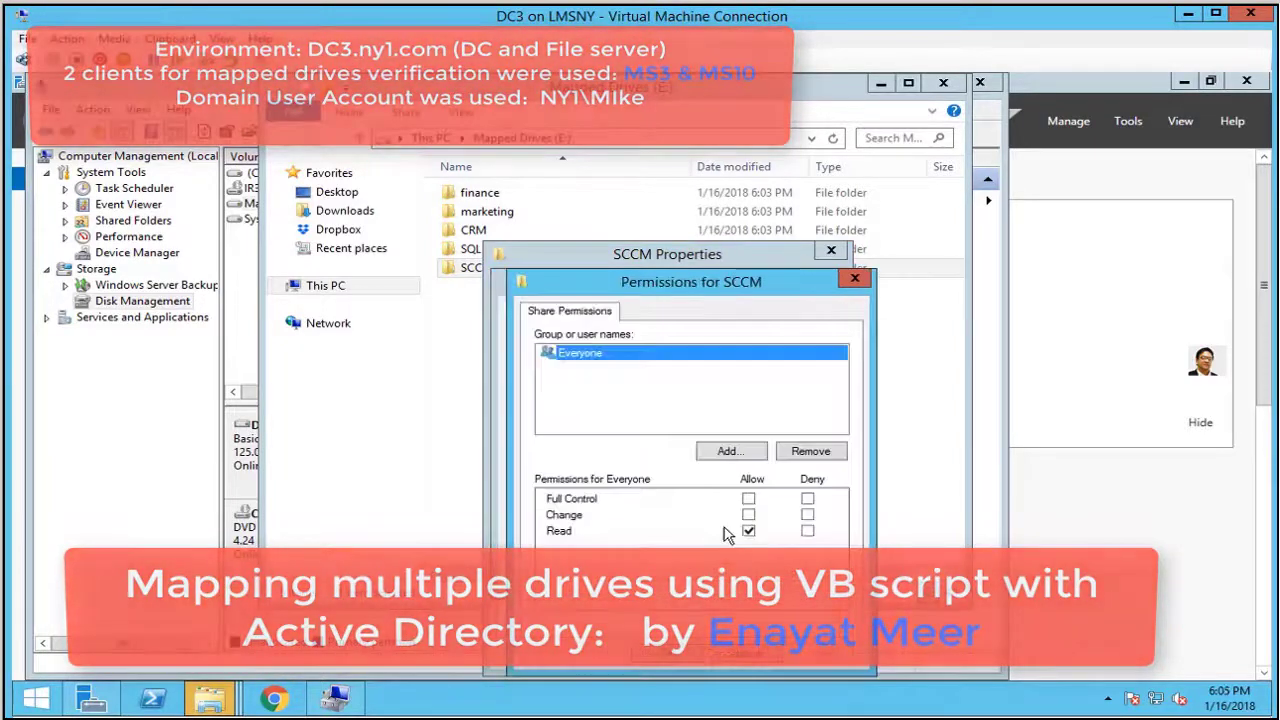
click(748, 498)
click(665, 653)
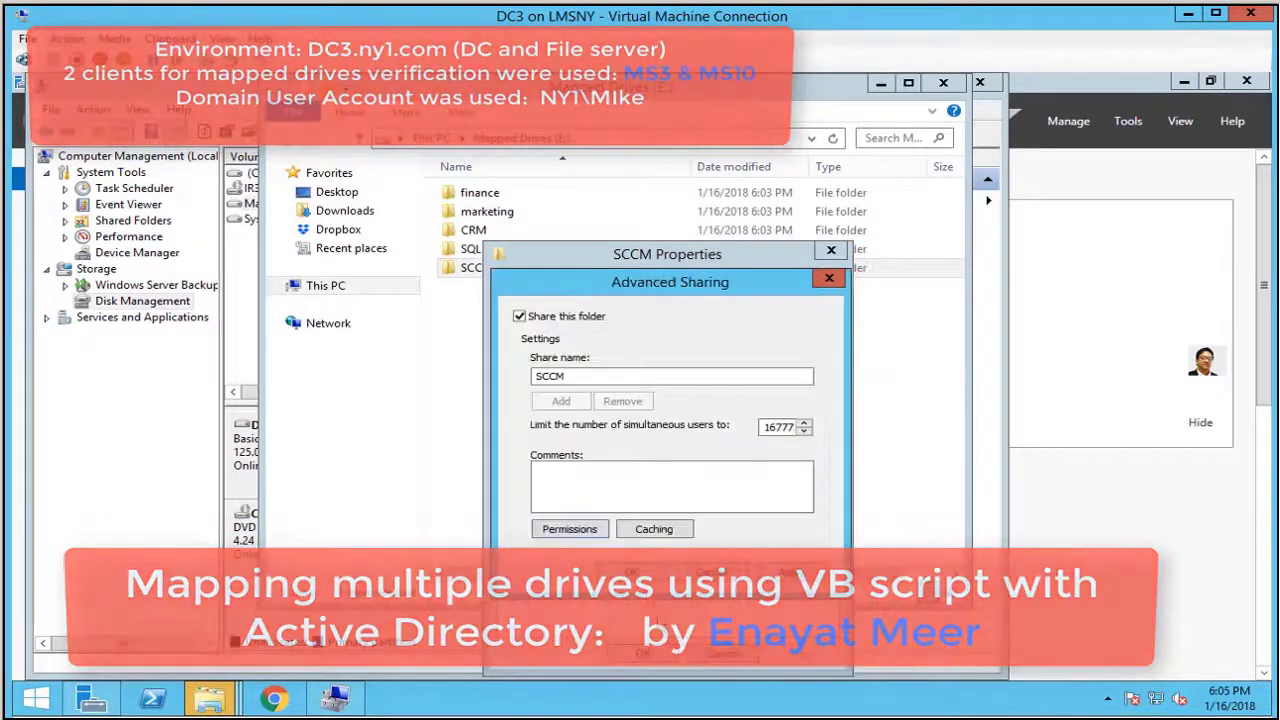
click(632, 572)
click(643, 653)
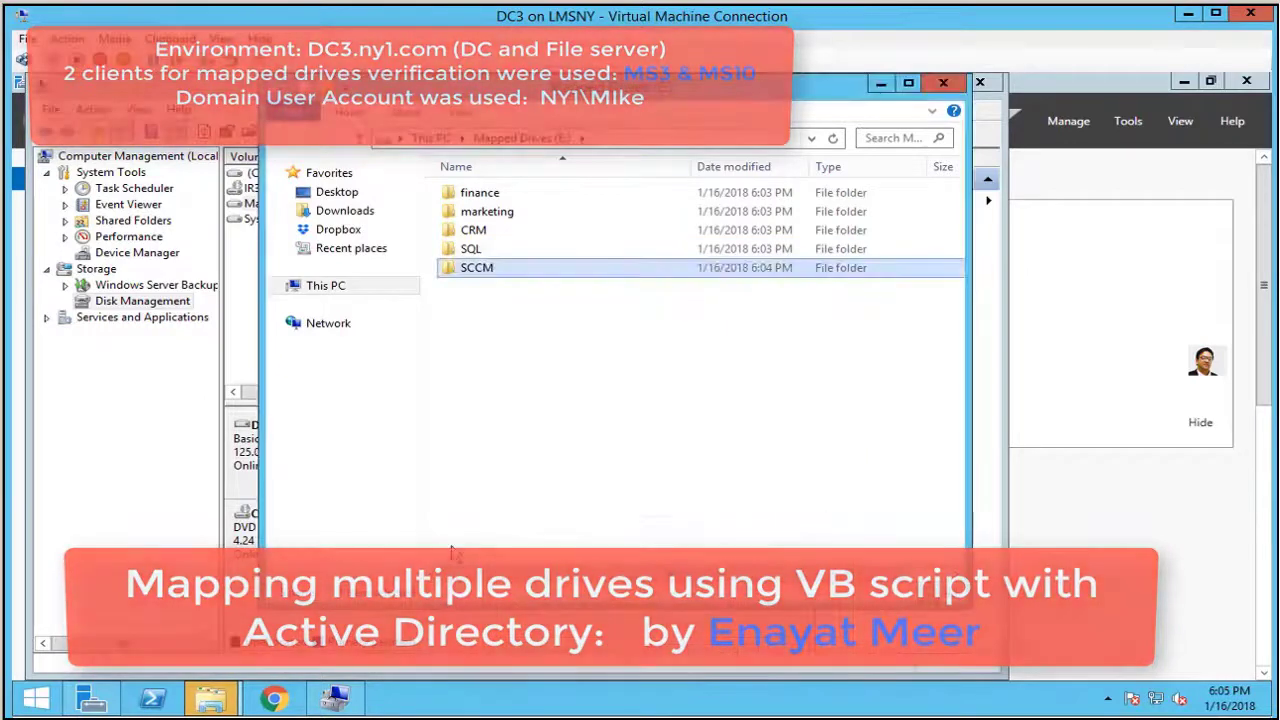
Close Computer Management and cancel the pending request to format the disk in drive E:.
click(210, 698)
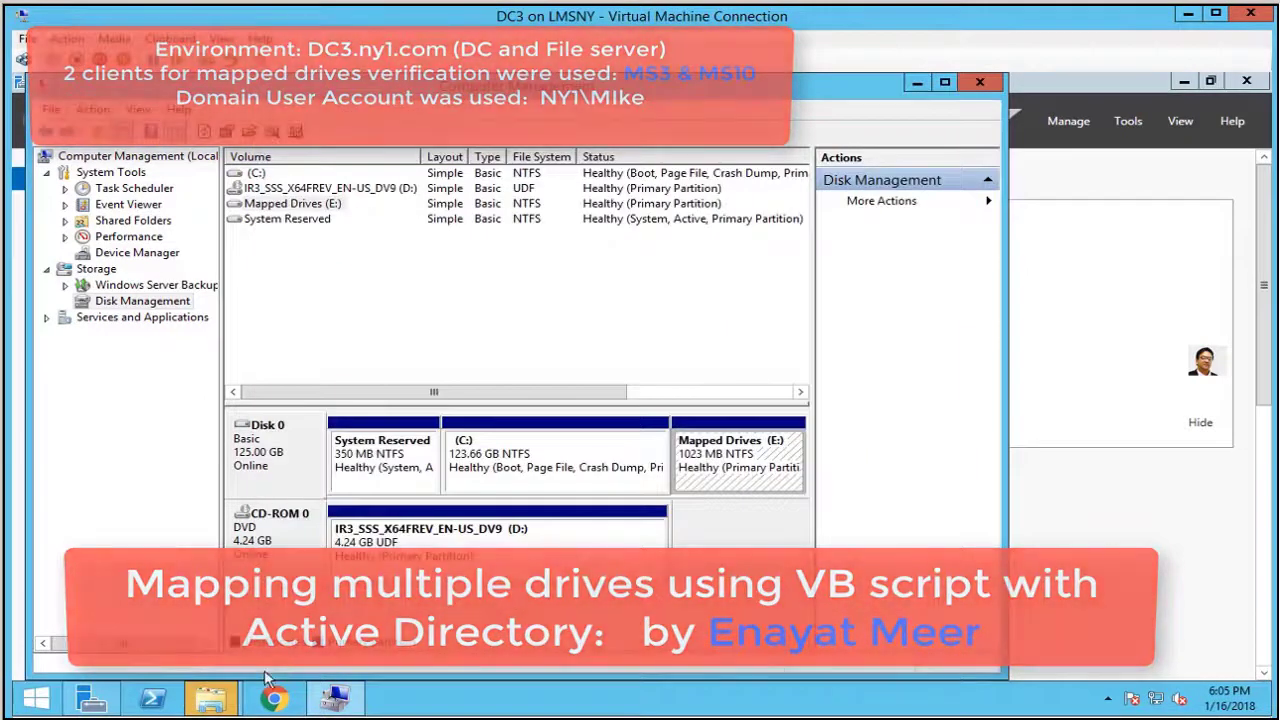
click(976, 80)
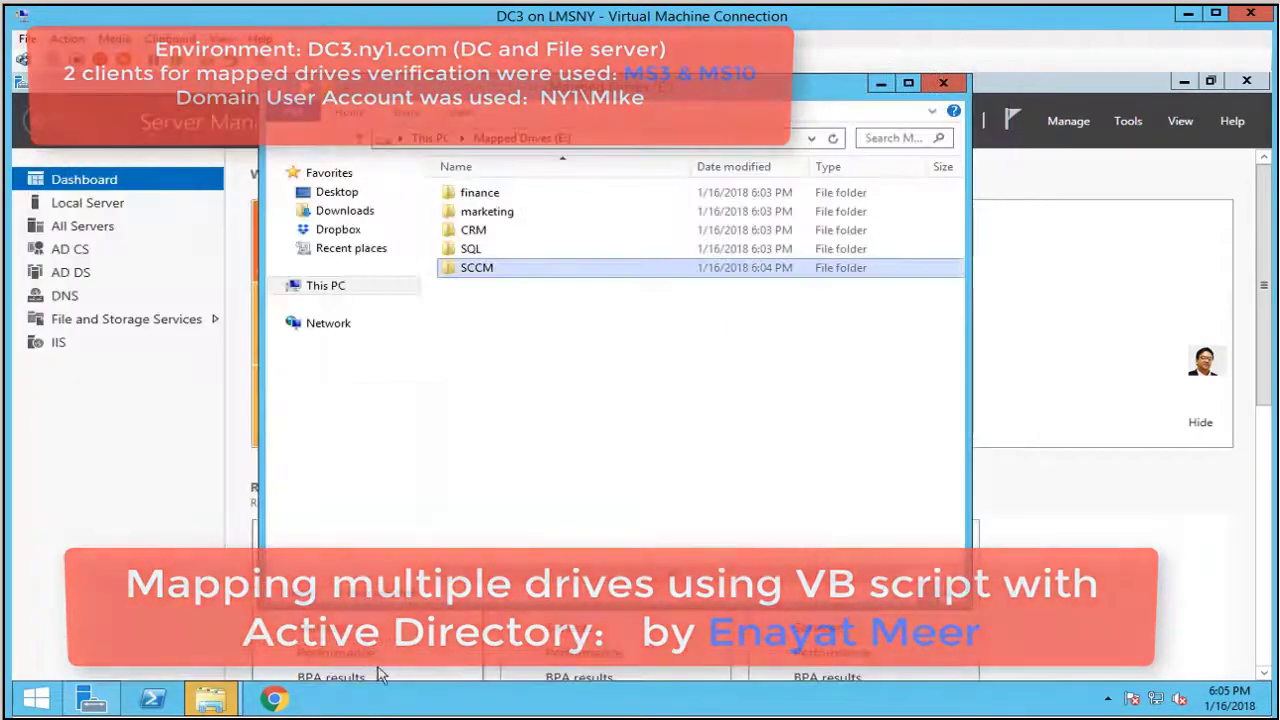
mouse_move(210, 698)
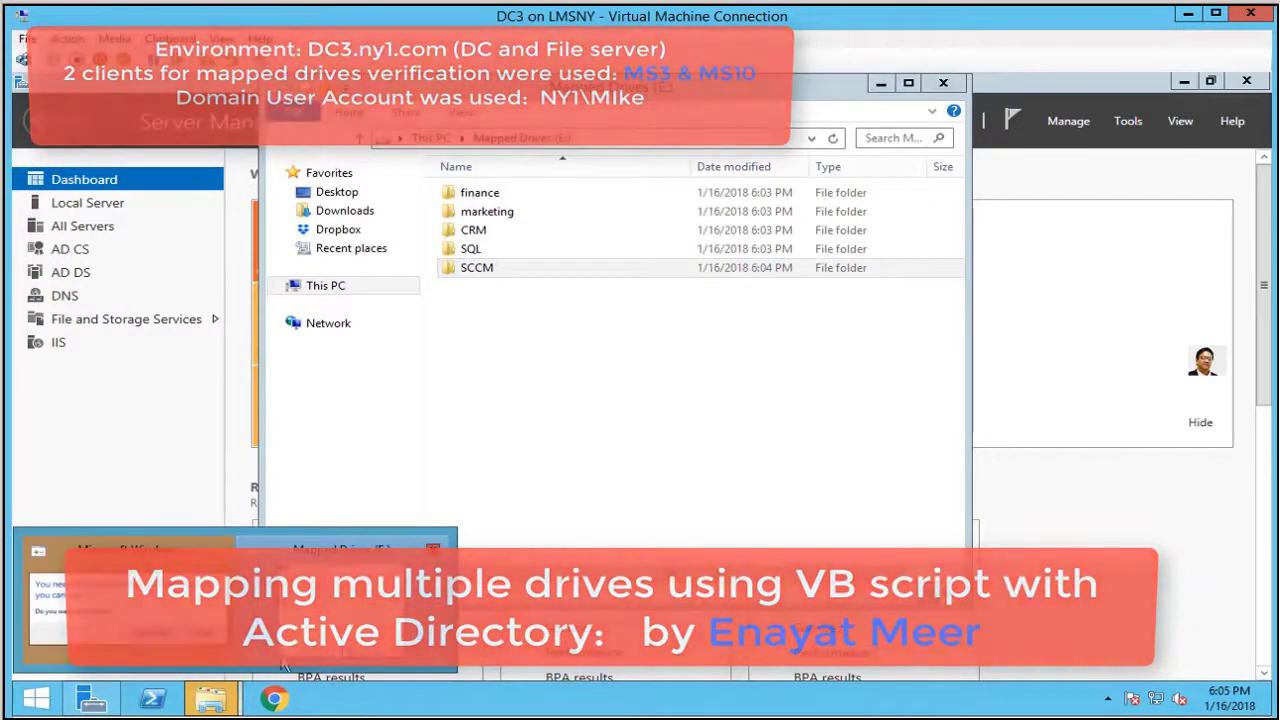
click(125, 600)
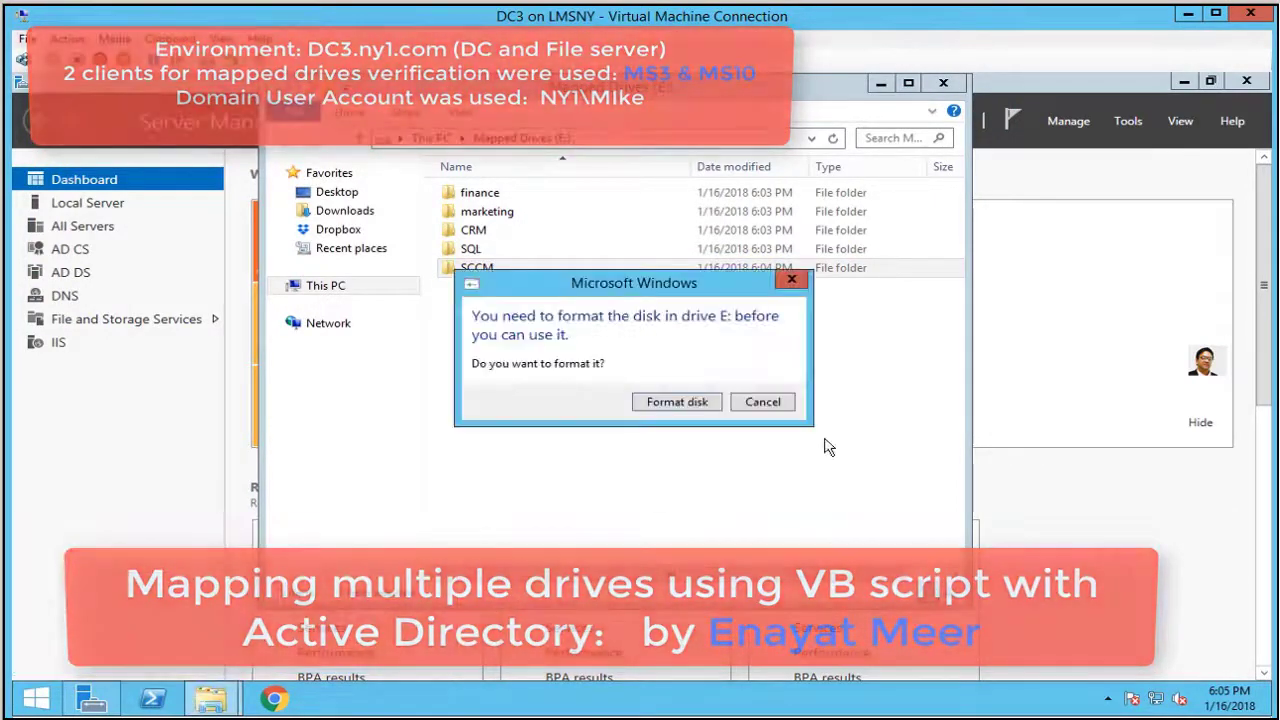
click(762, 401)
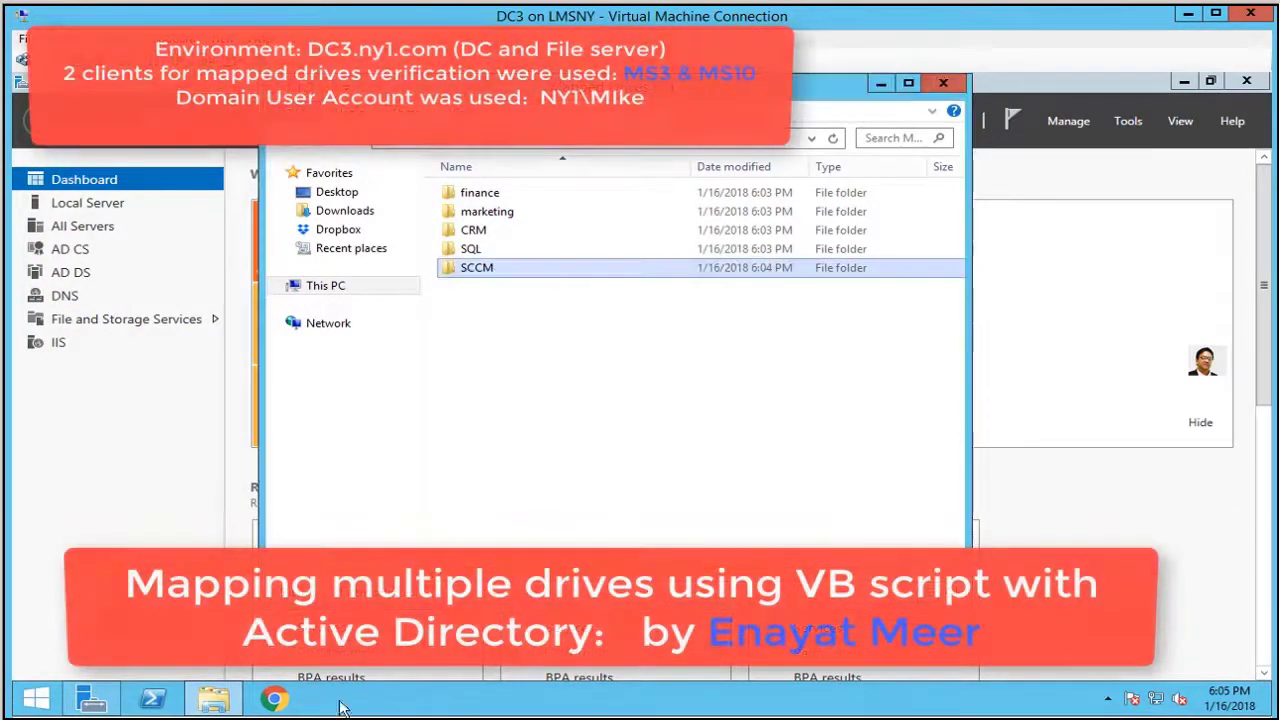
Switch to Windows PowerShell and check the server's computer name with the hostname command.
click(152, 700)
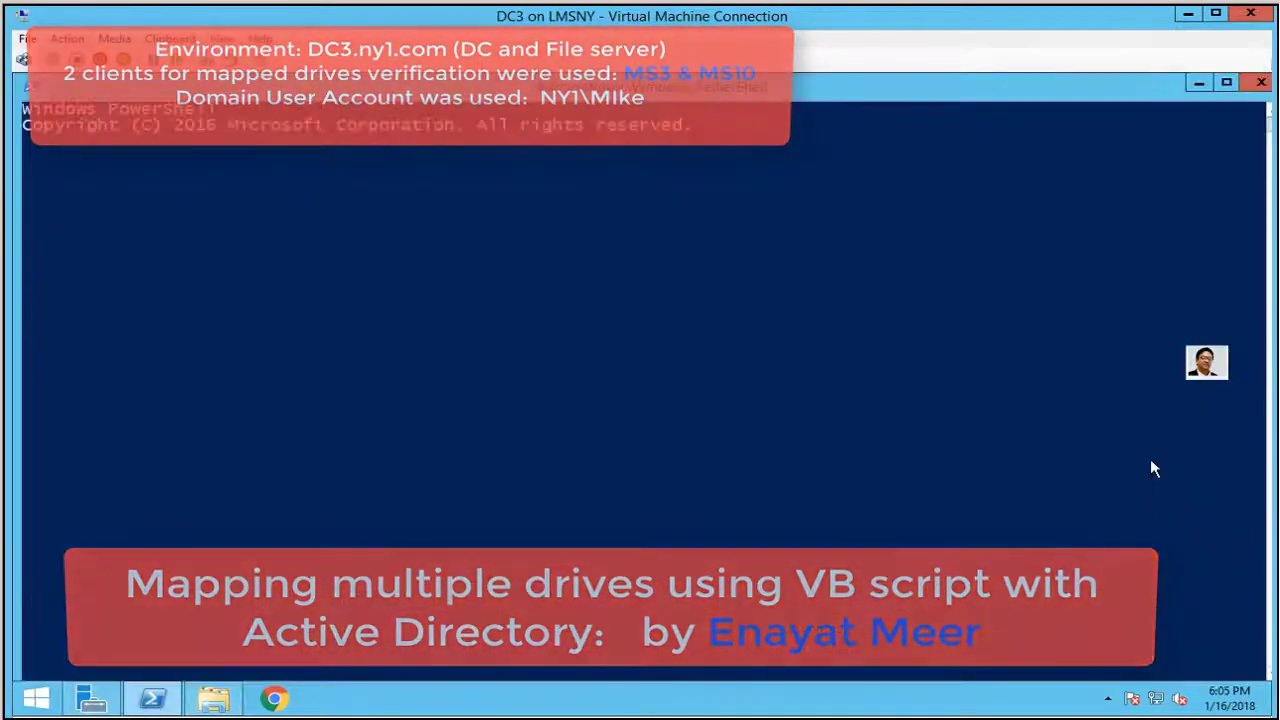
text(hostn)
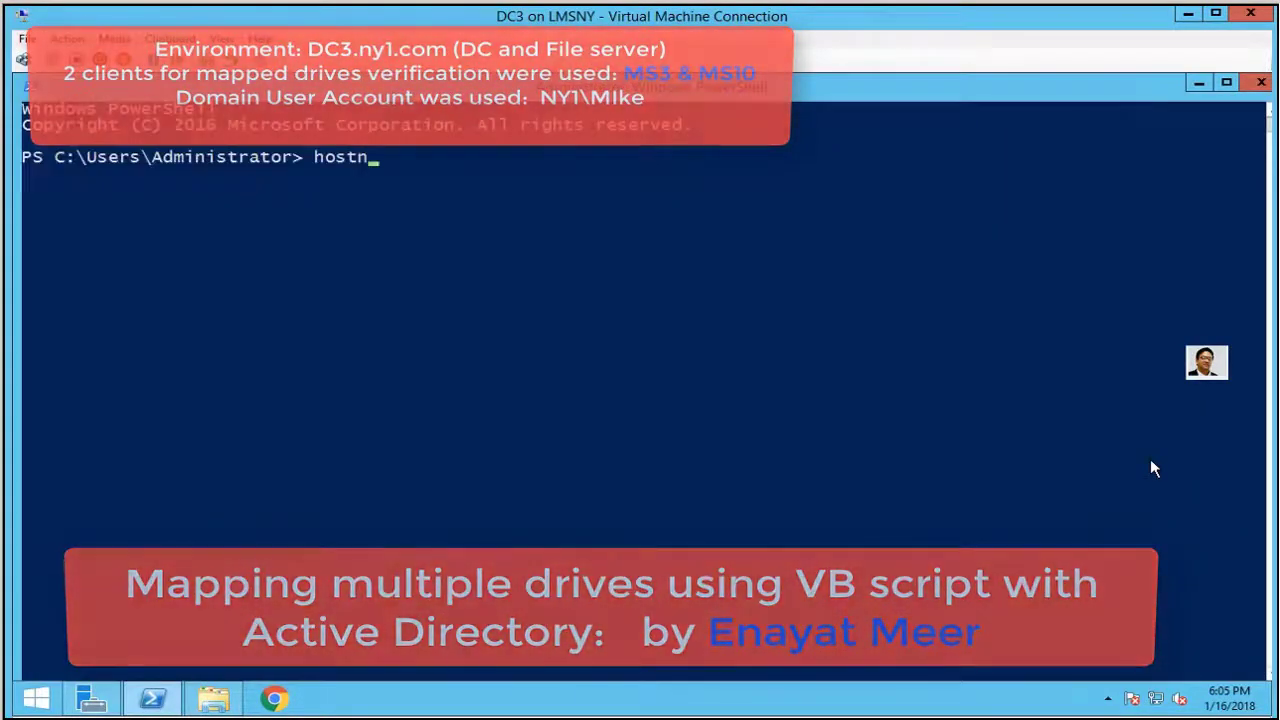
text(ame)
key(Return)
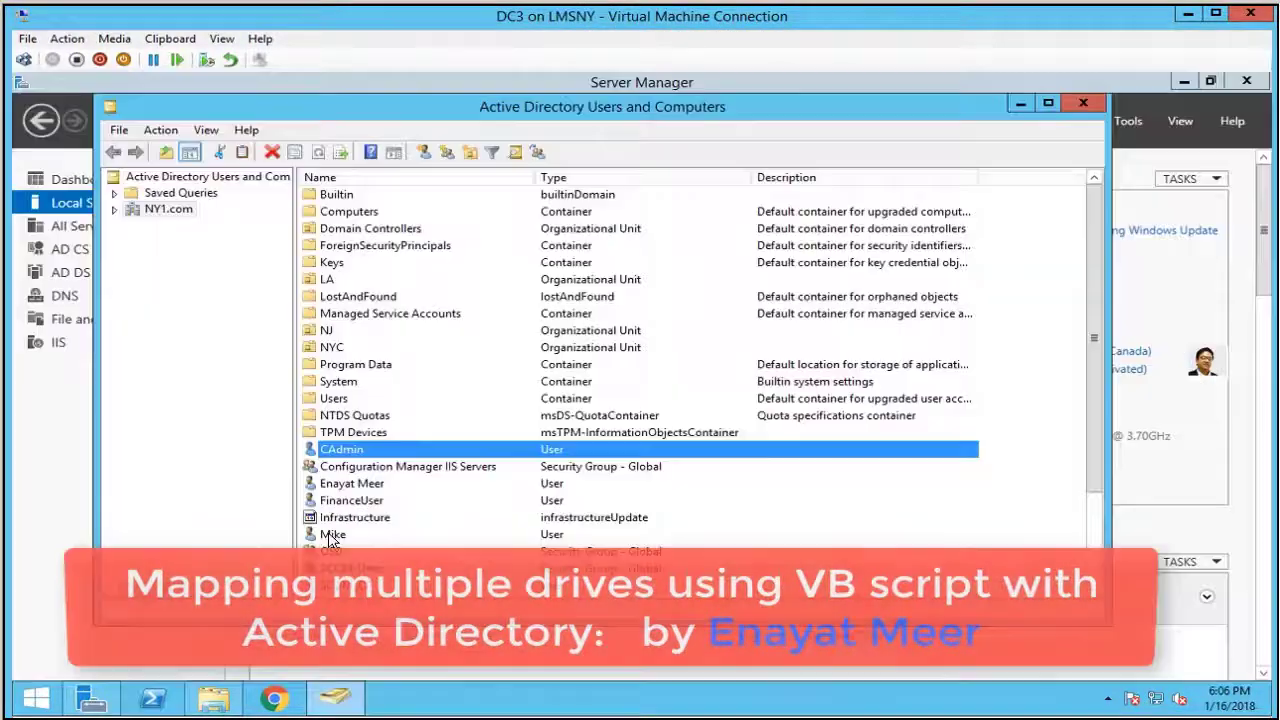
Add the user account listed directly below Infrastructure in the NY1.com domain to the Server Operators group and apply the membership.
click(330, 534)
right_click(328, 532)
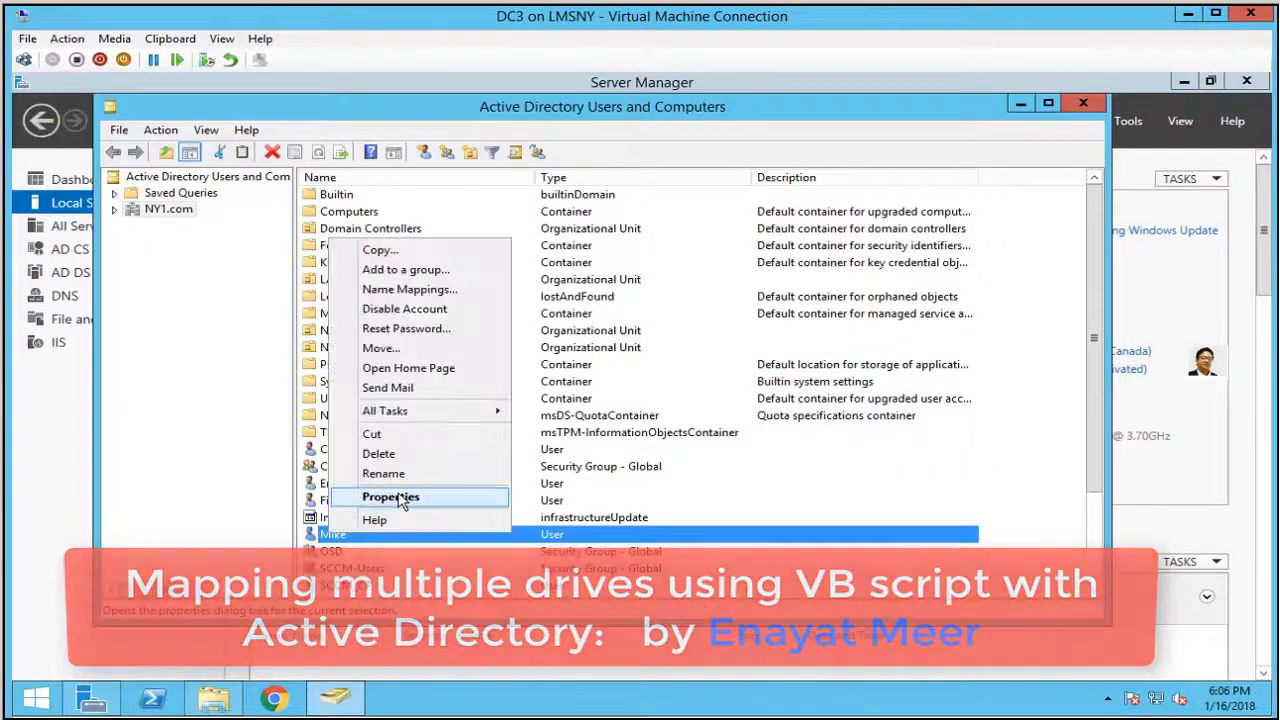
click(395, 497)
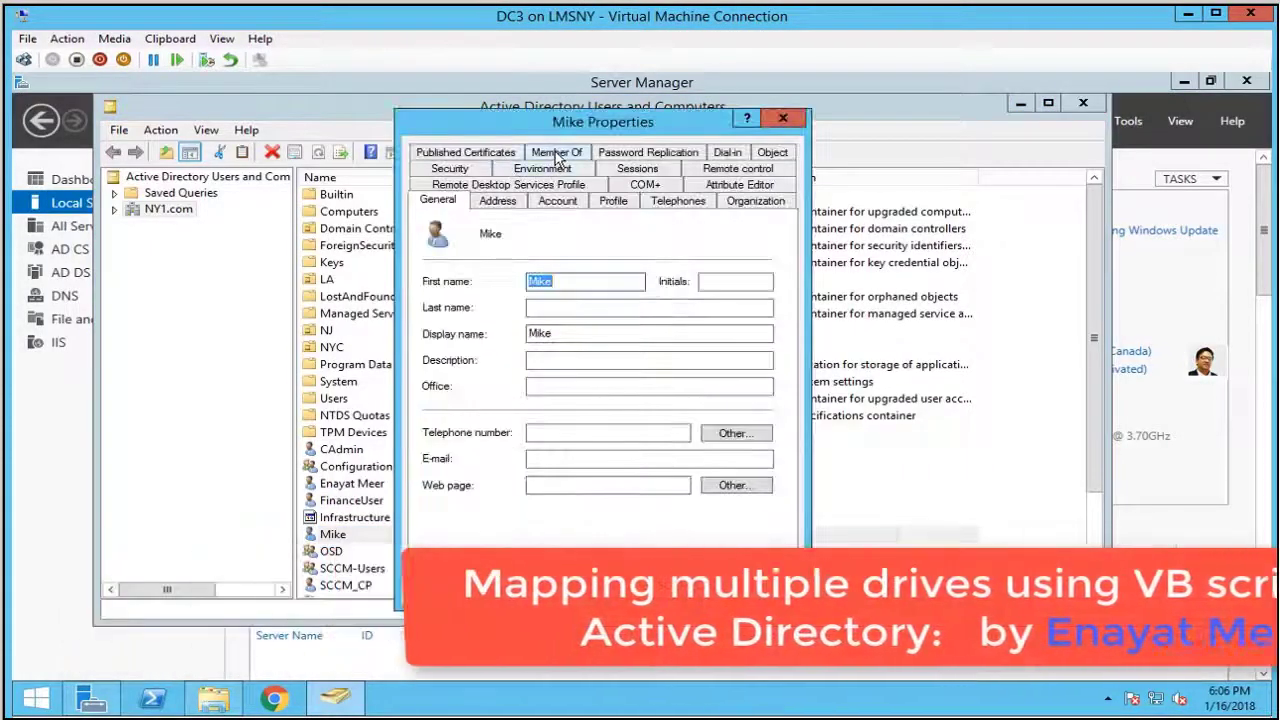
click(557, 155)
click(456, 416)
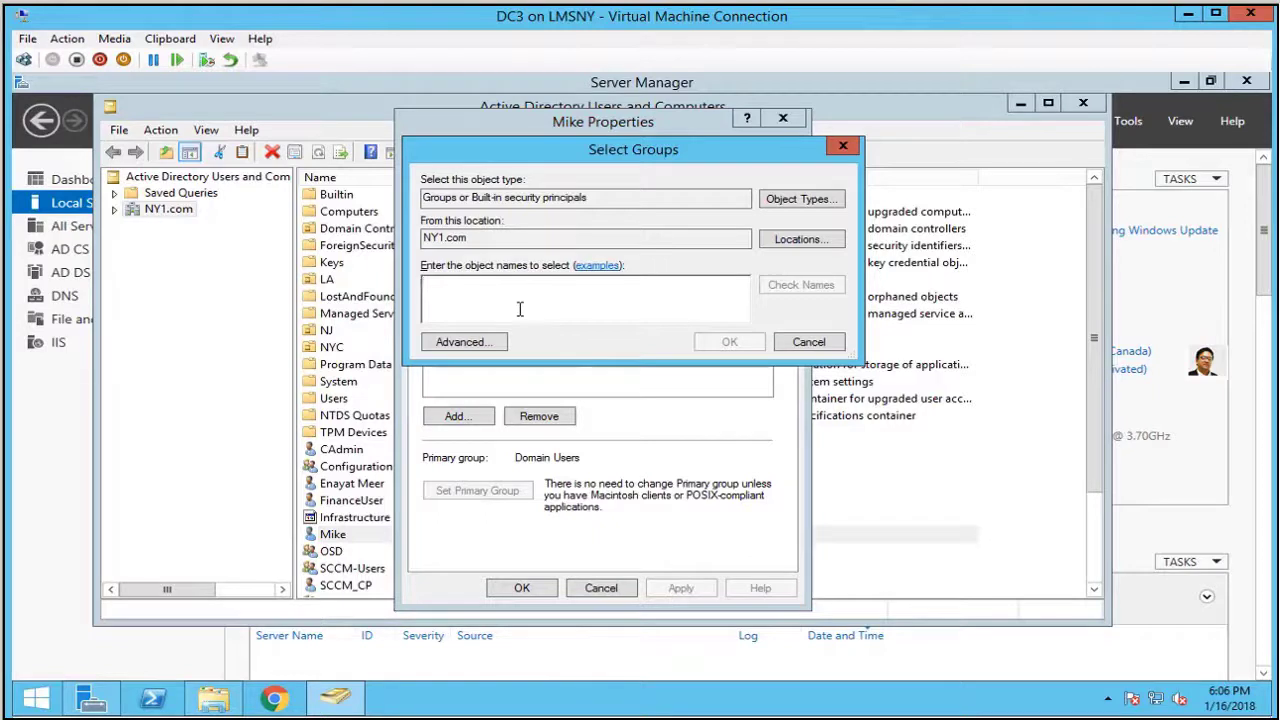
text(server operators)
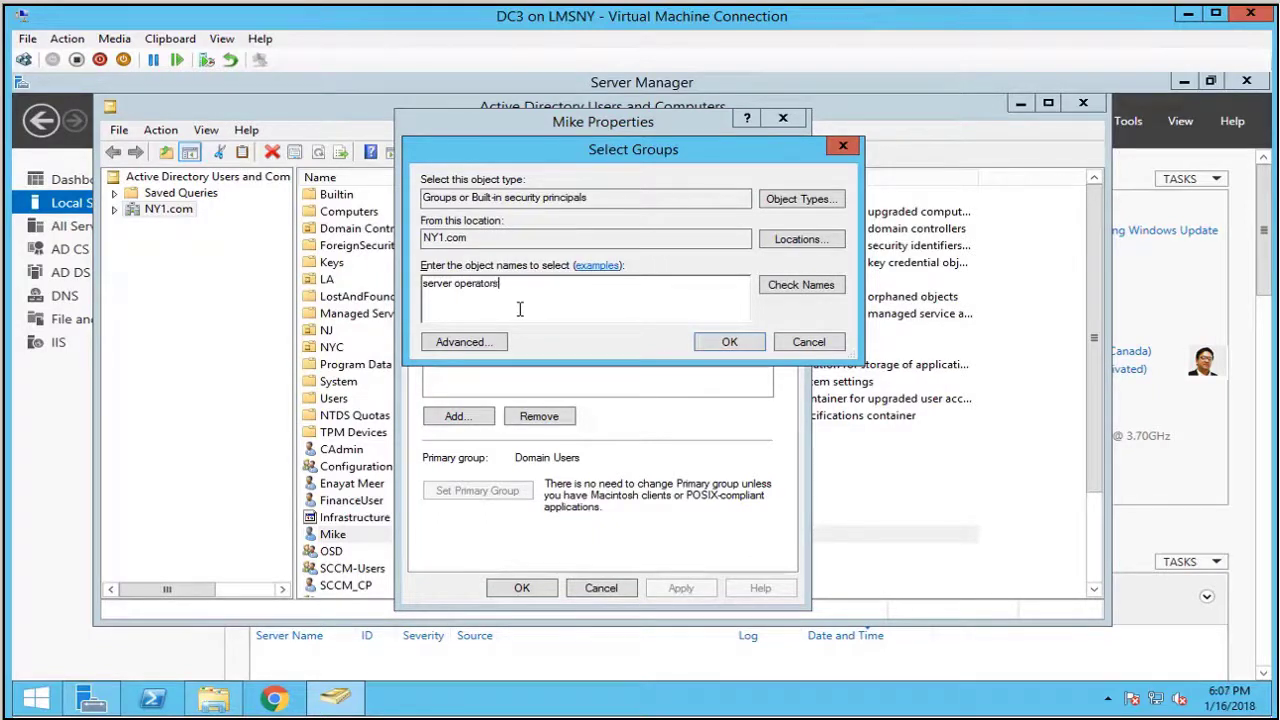
click(788, 290)
click(730, 342)
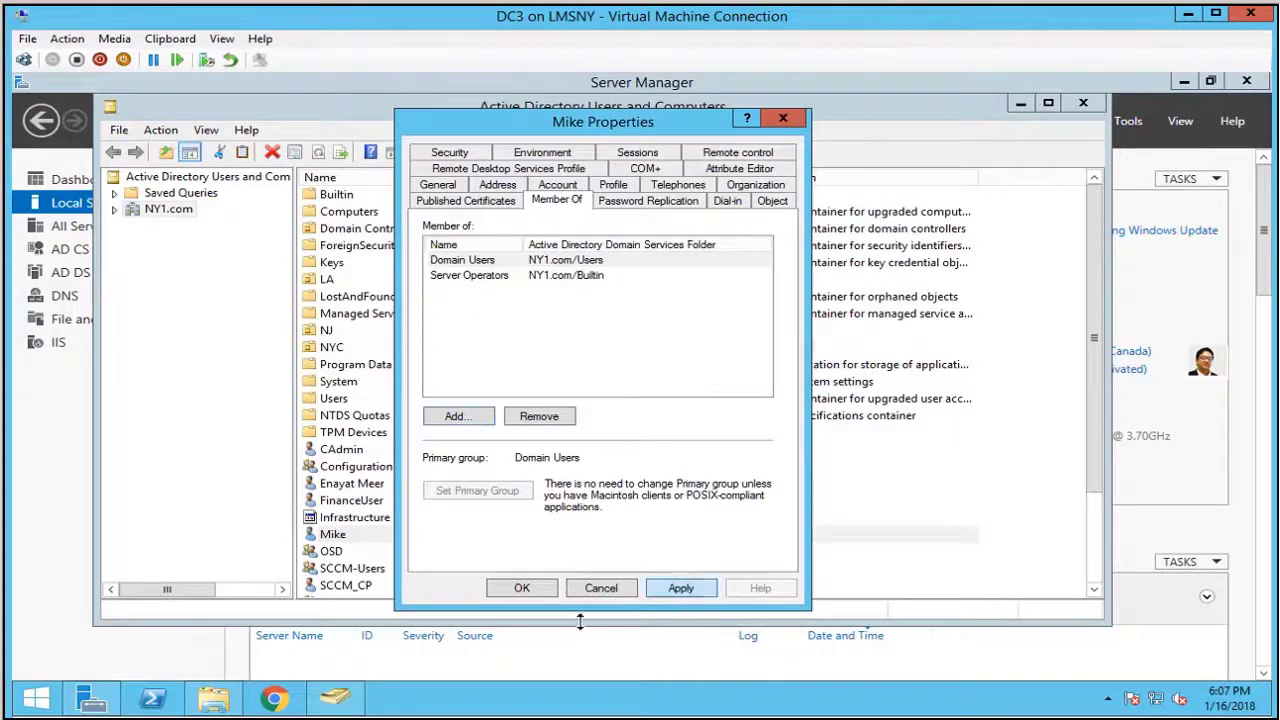
click(681, 588)
click(522, 588)
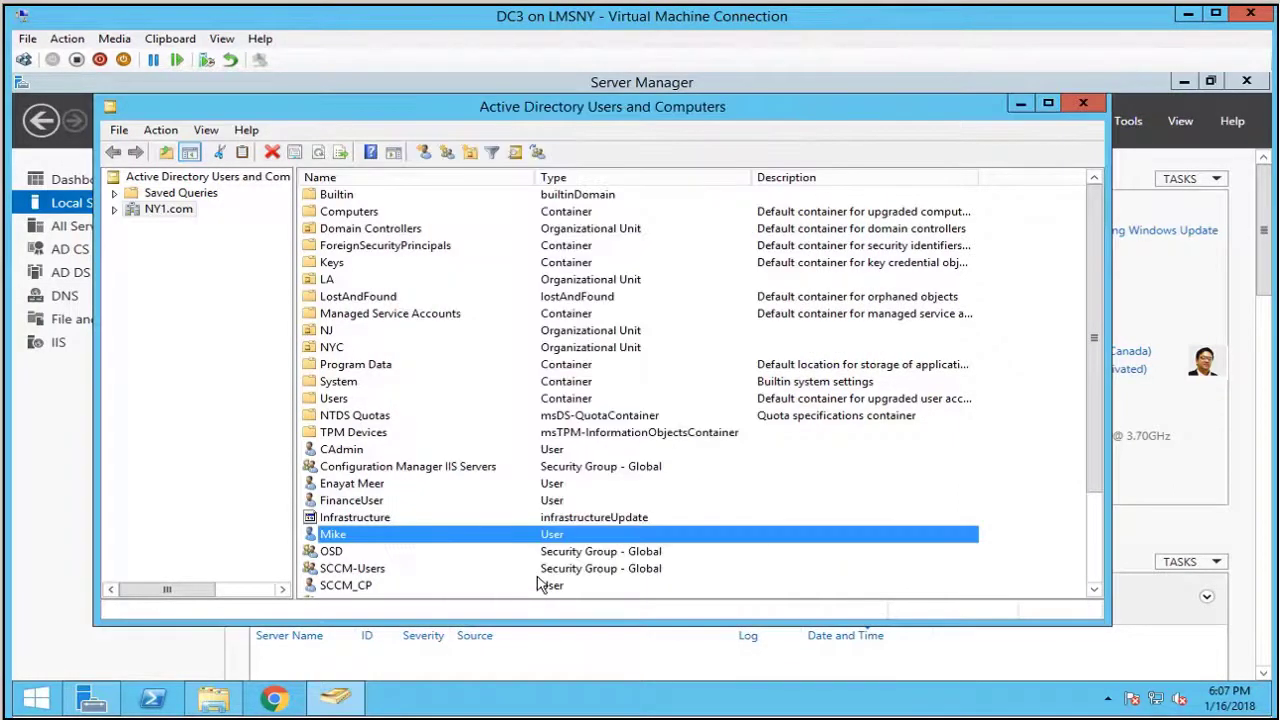
Replace the same user's logon script in the profile settings with LogonScript.vbs and save the account properties.
right_click(395, 543)
click(500, 503)
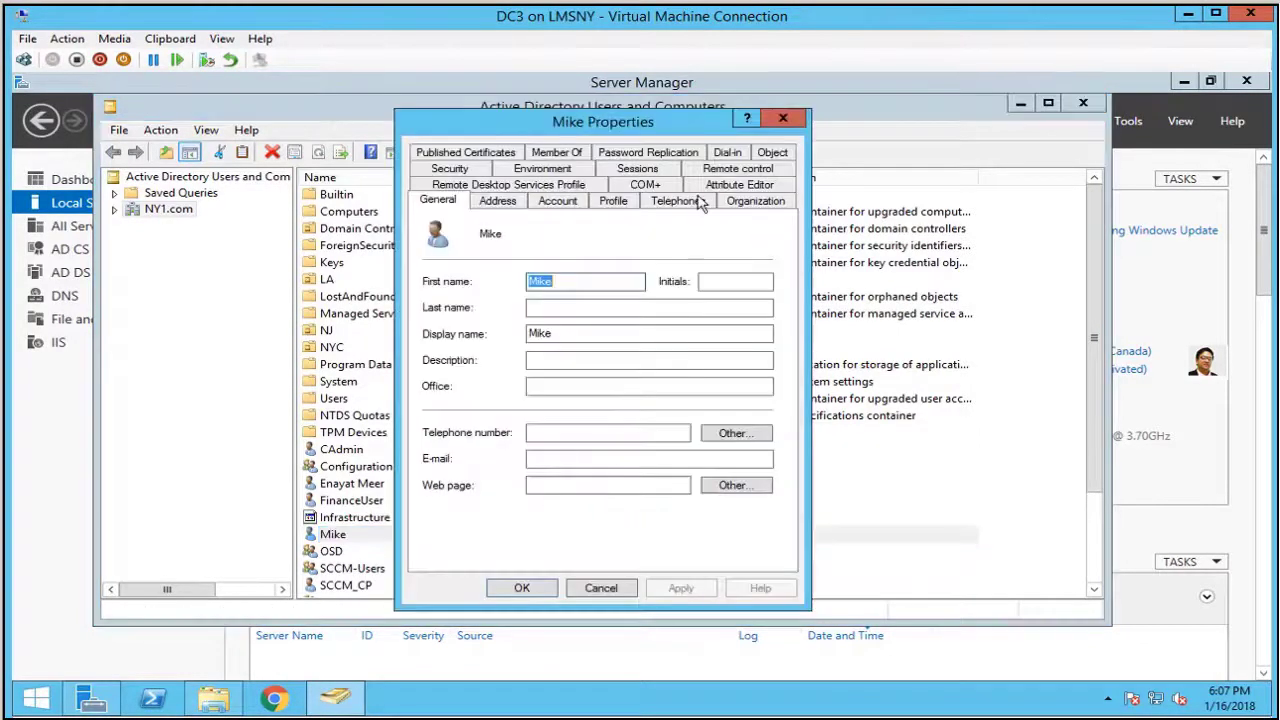
click(614, 202)
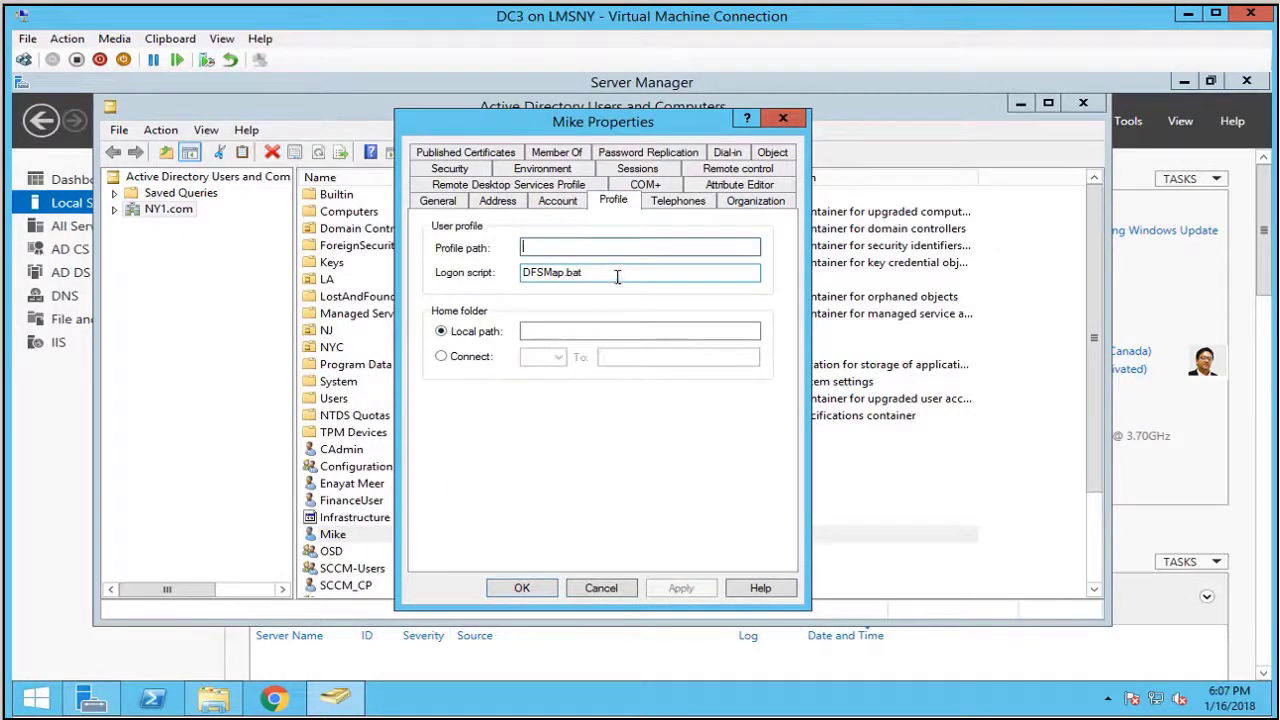
drag(601, 272, 310, 290)
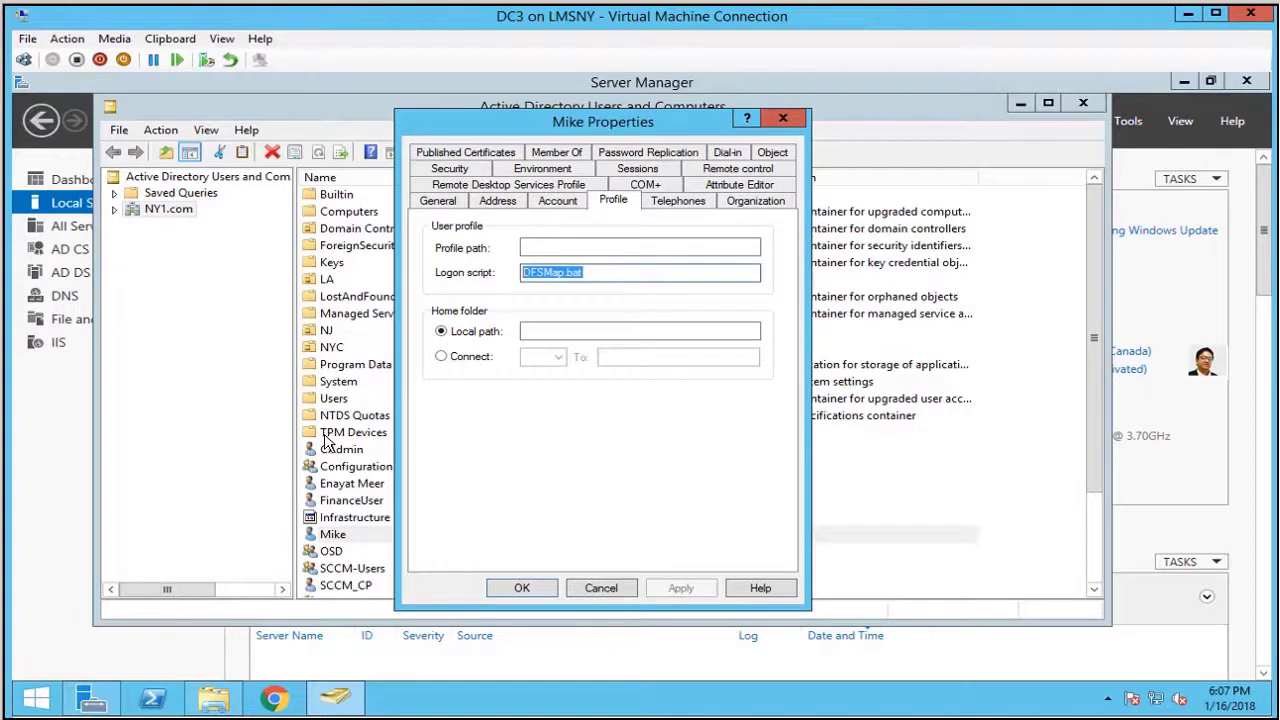
key(BackSpace)
text(LogonScript)
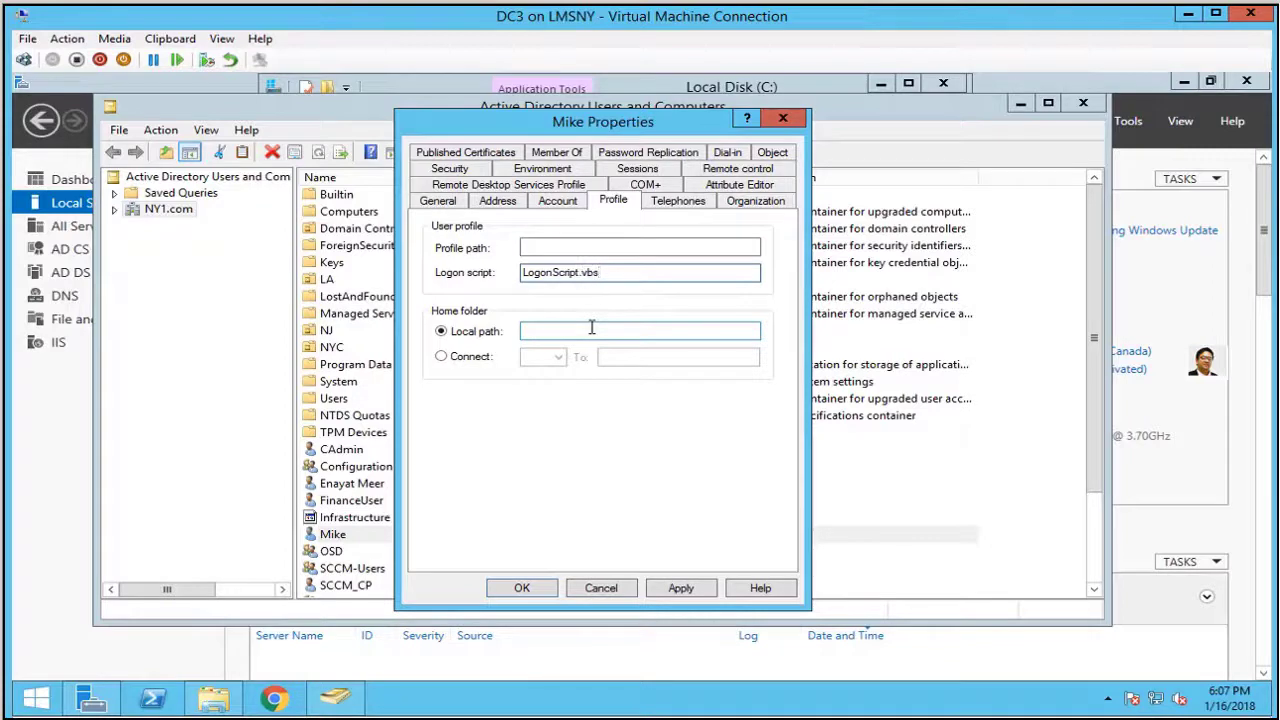
click(681, 588)
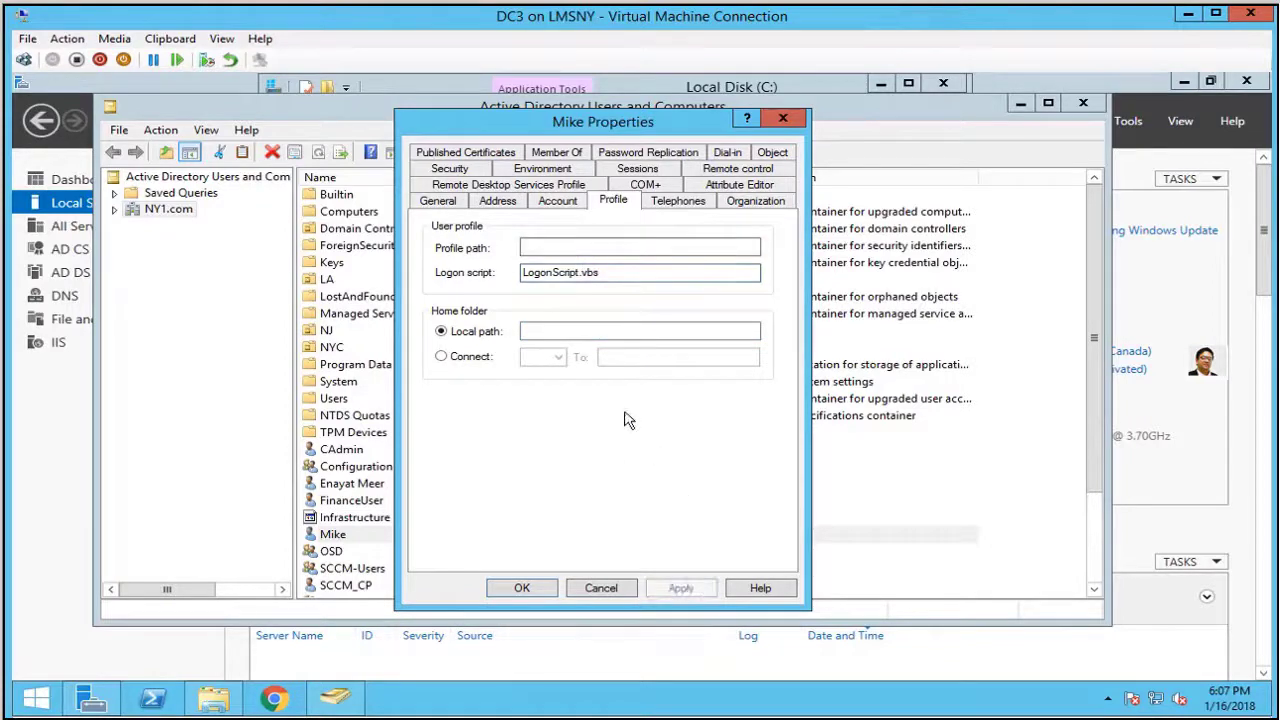
click(522, 589)
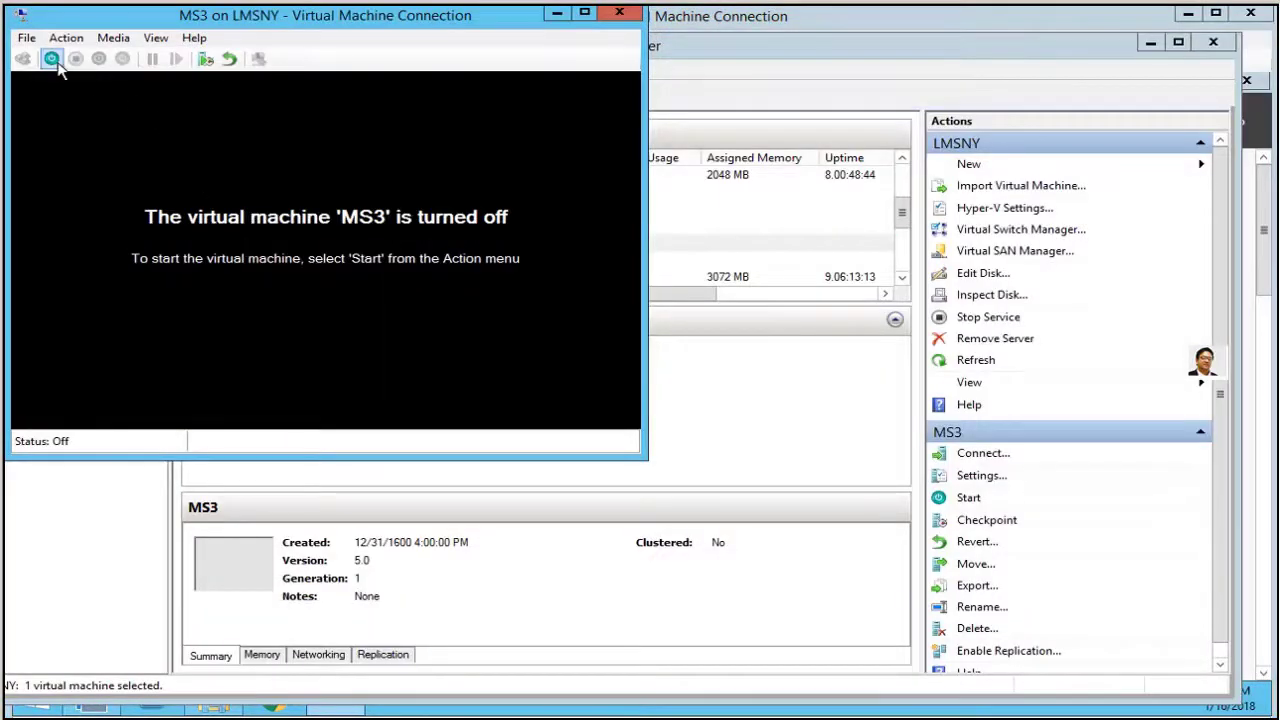
Switch to the MS3 virtual machine connection and start the virtual machine.
click(51, 58)
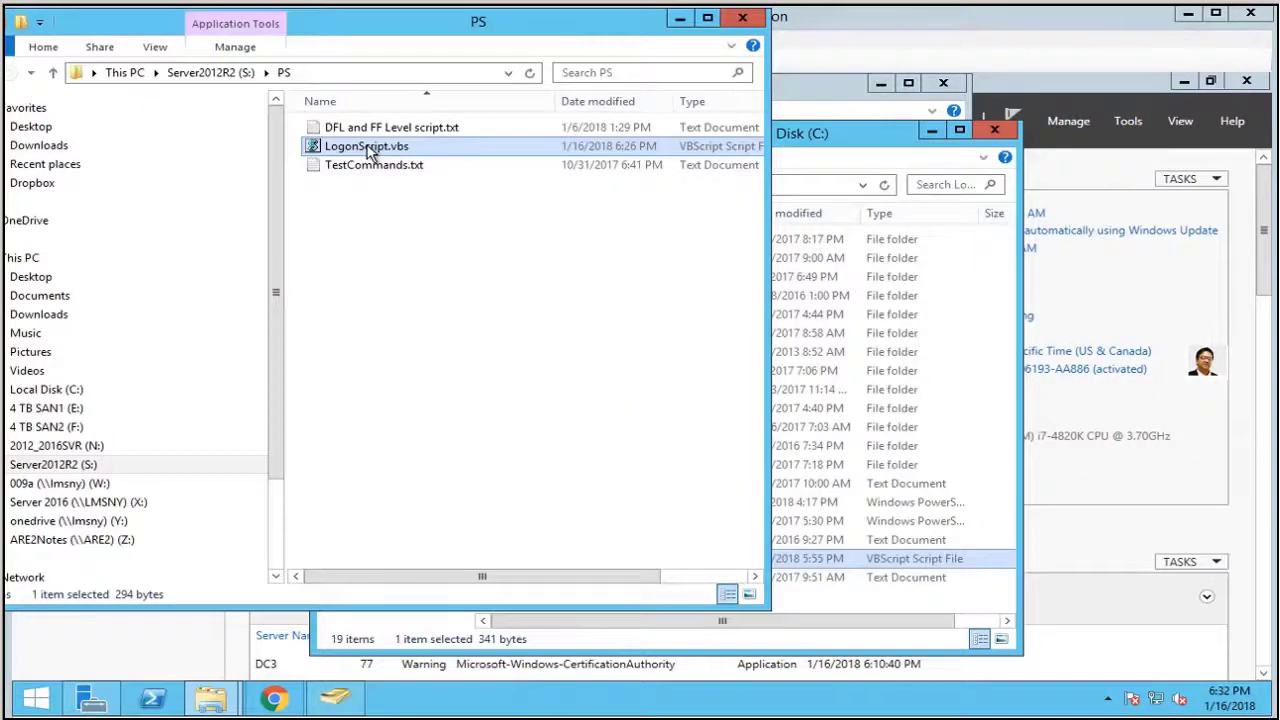
Examine the drive mappings in LogonScript.vbs in Notepad, close it, and check the full path of its PS folder.
right_click(366, 147)
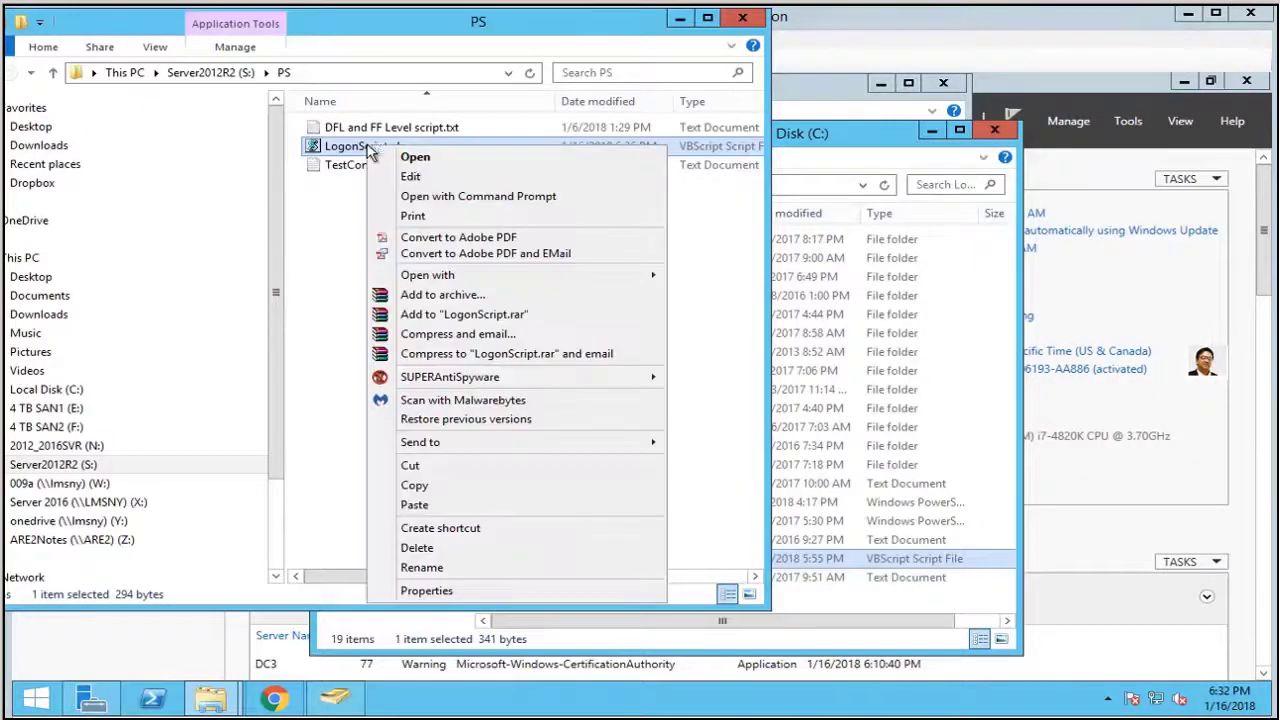
click(380, 171)
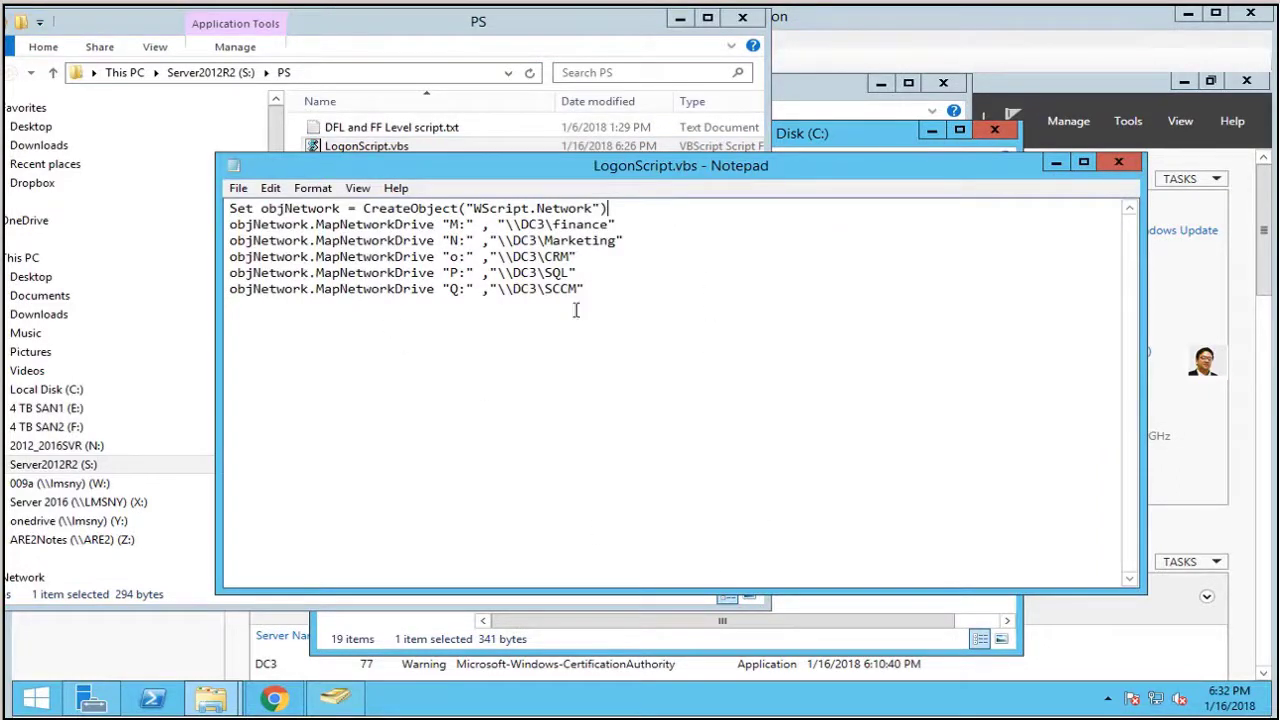
click(1118, 162)
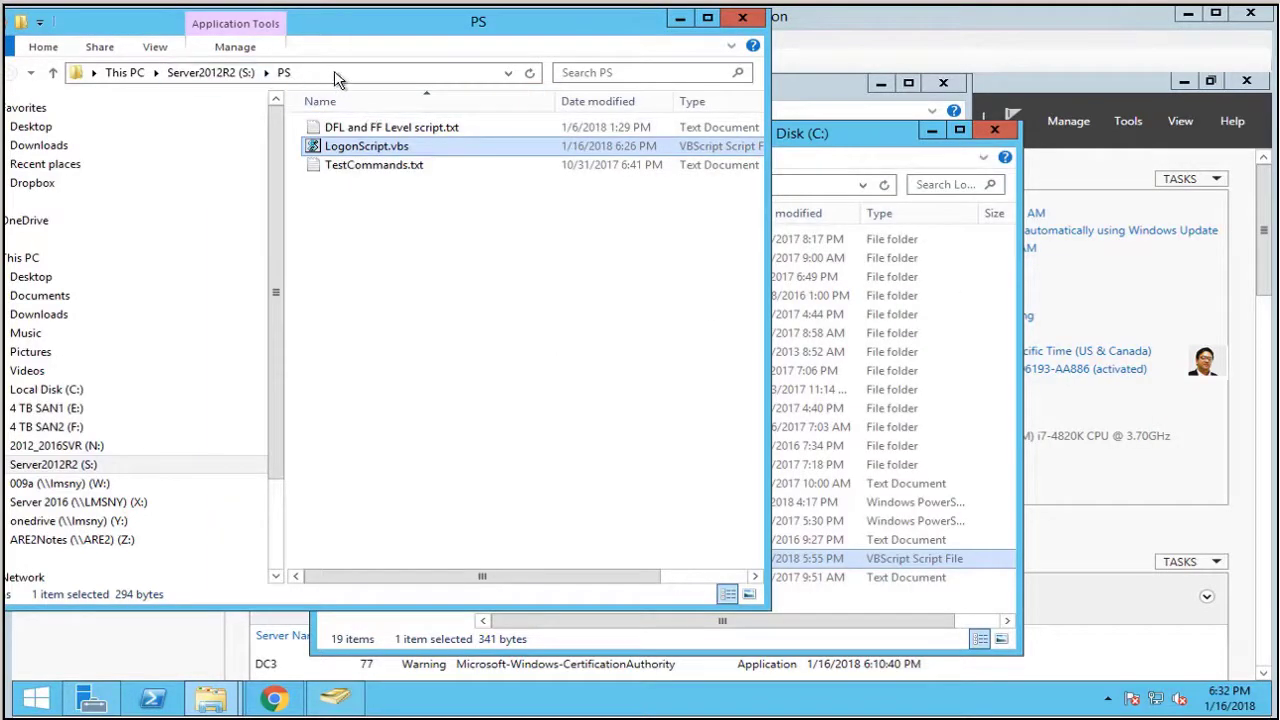
click(295, 72)
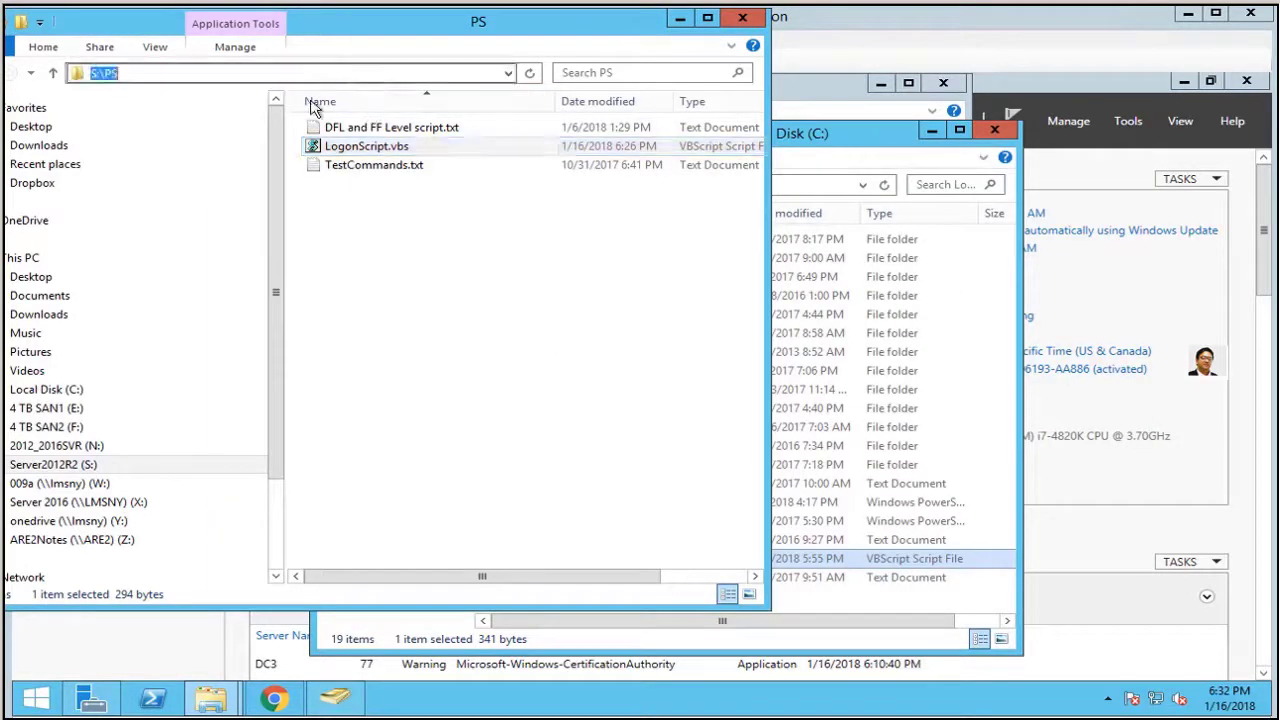
On DC3, go to the network share \\lmsny\s$ in the Local Disk (C:) File Explorer window.
click(851, 138)
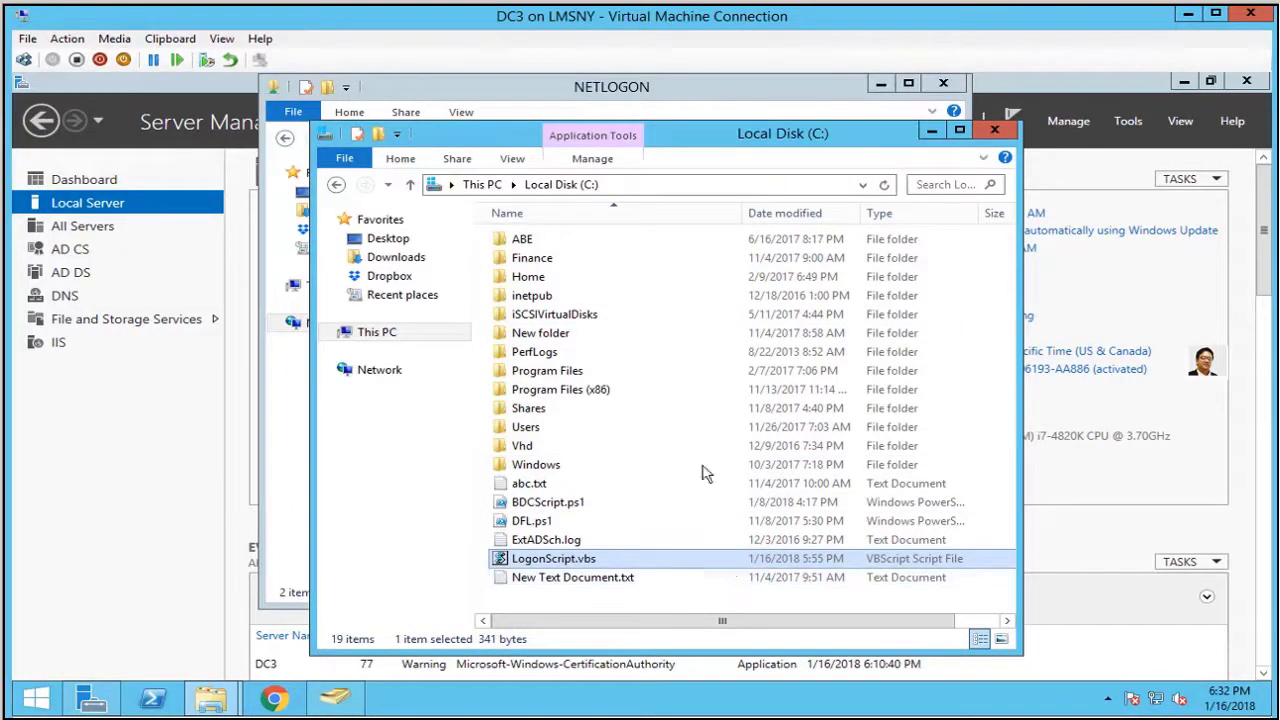
click(712, 188)
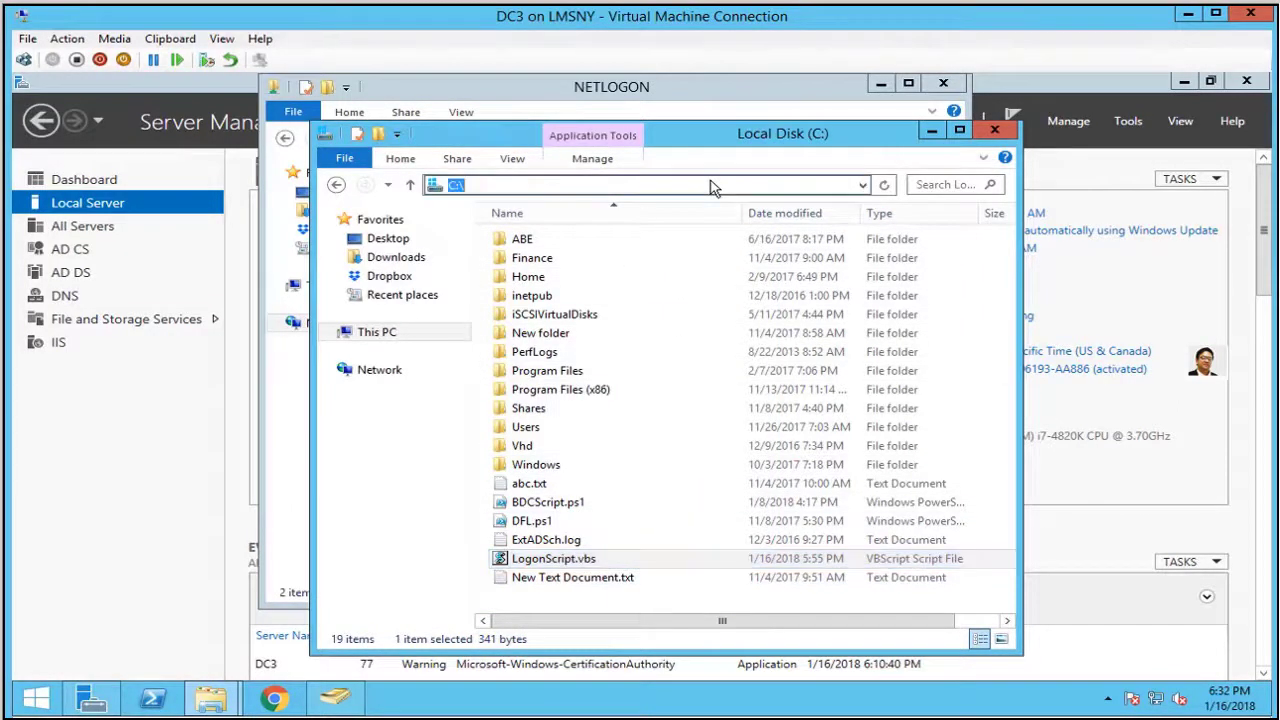
text(\\lmsny)
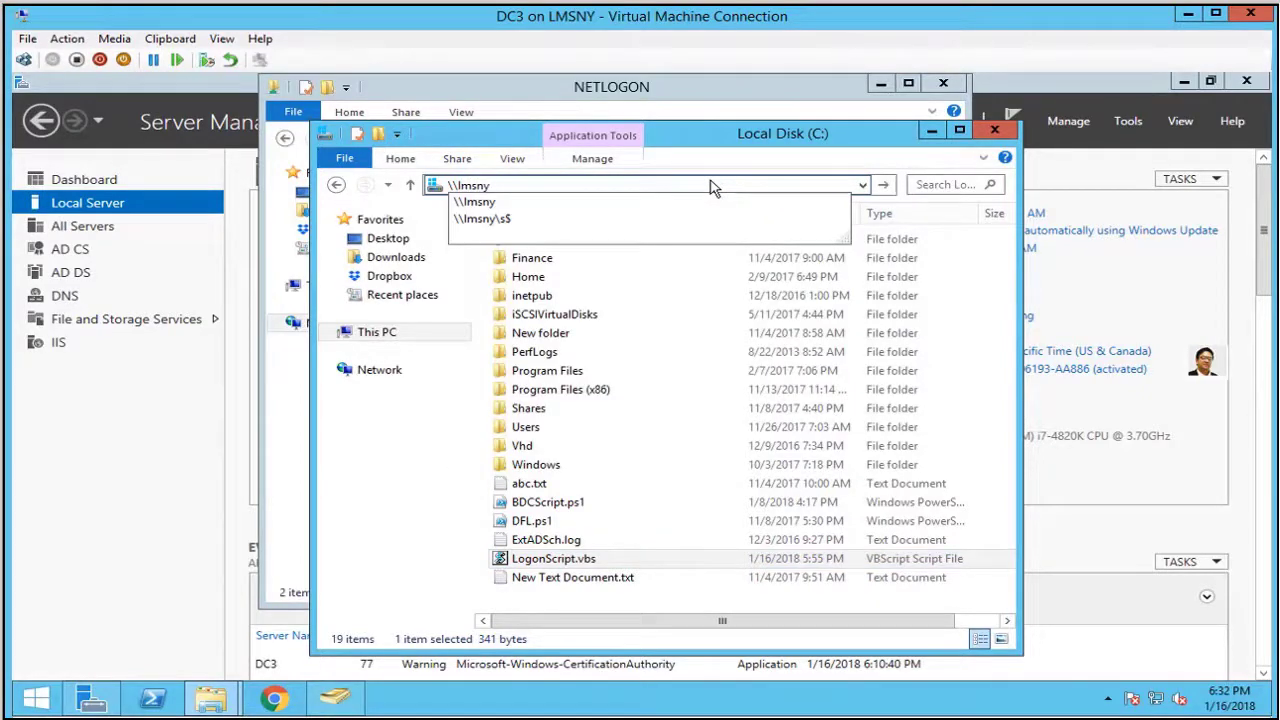
text(\s)
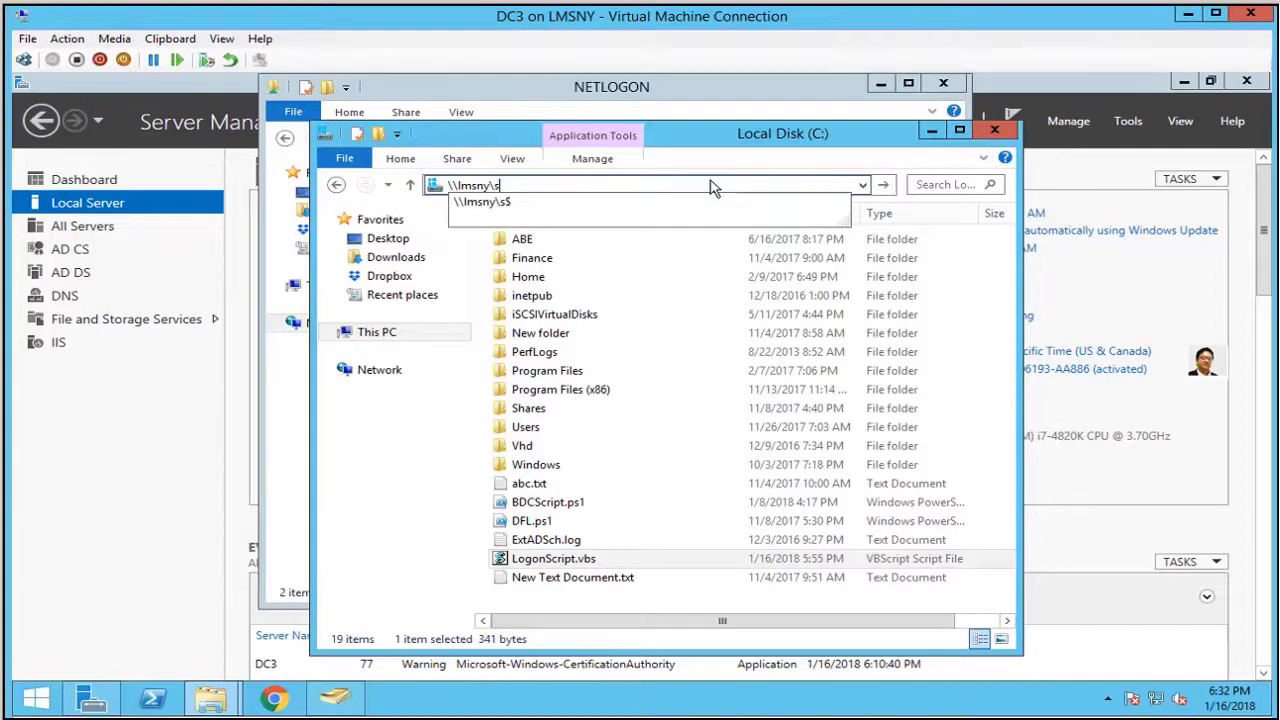
text($)
key(Return)
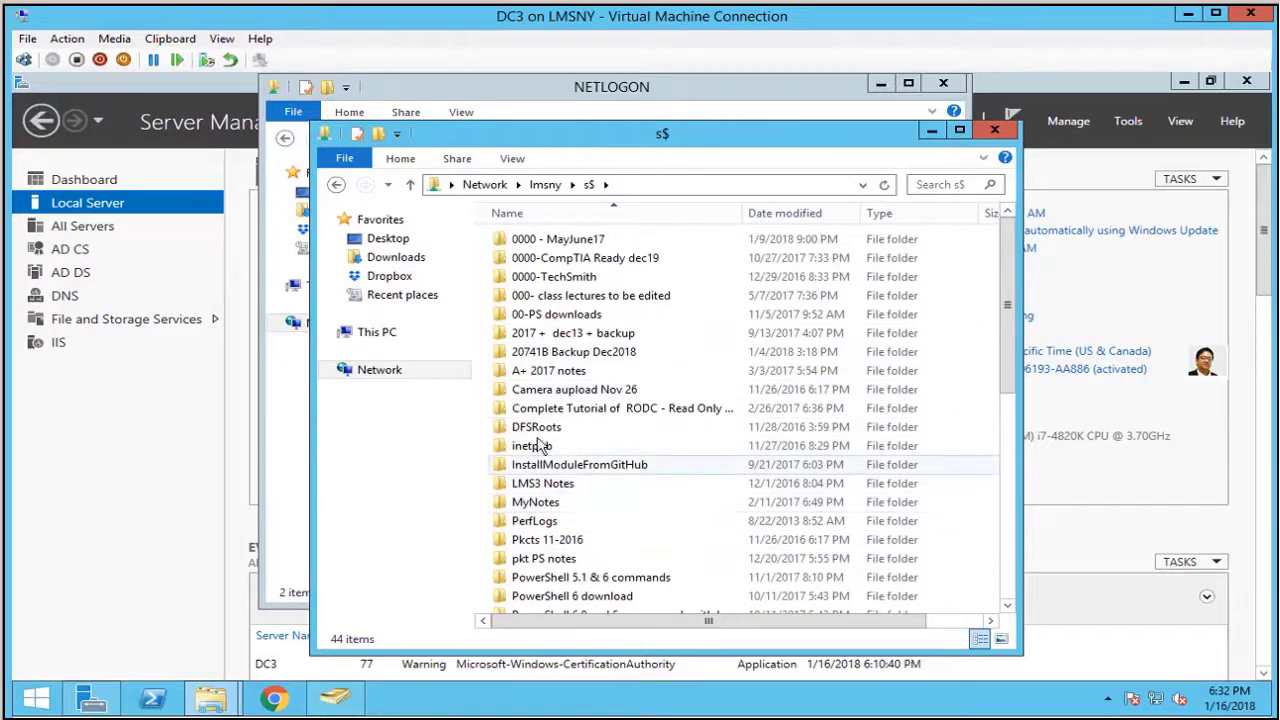
Copy LogonScript.vbs from the share's PS folder into the NETLOGON folder on dc3, closing the source window.
click(545, 354)
scroll(560, 420, down, 3)
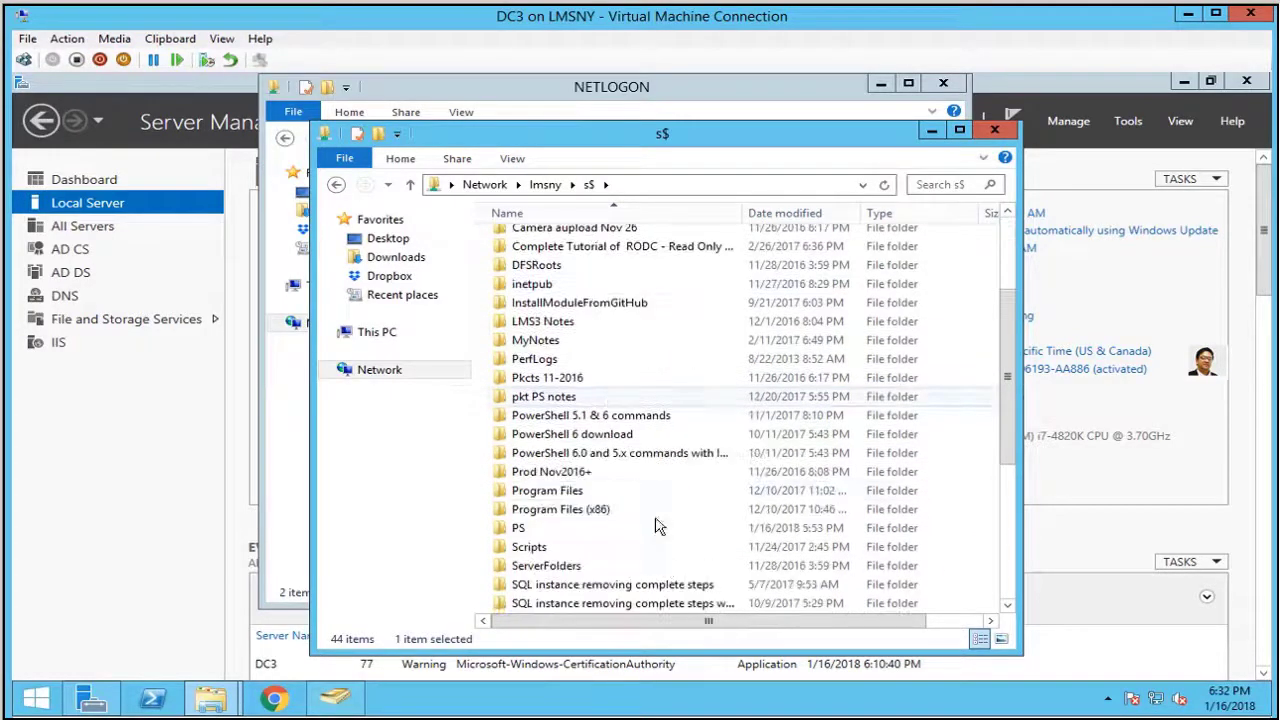
double_click(534, 530)
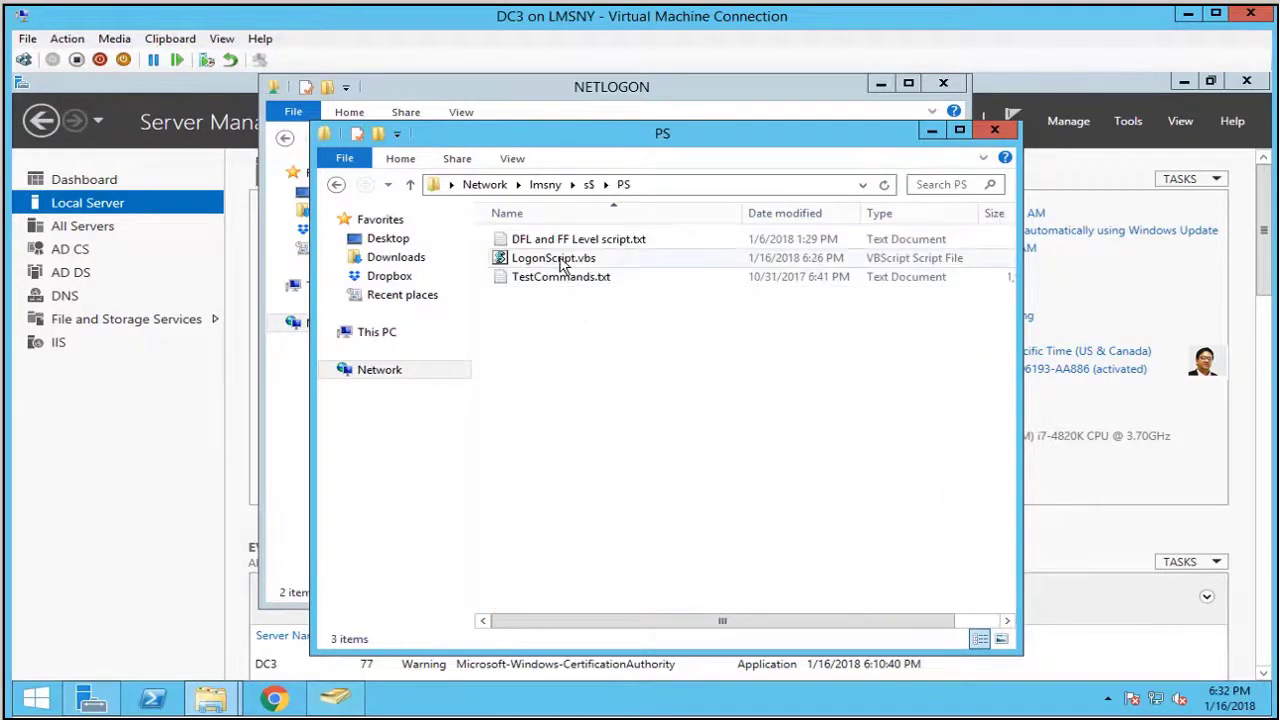
right_click(562, 260)
click(640, 434)
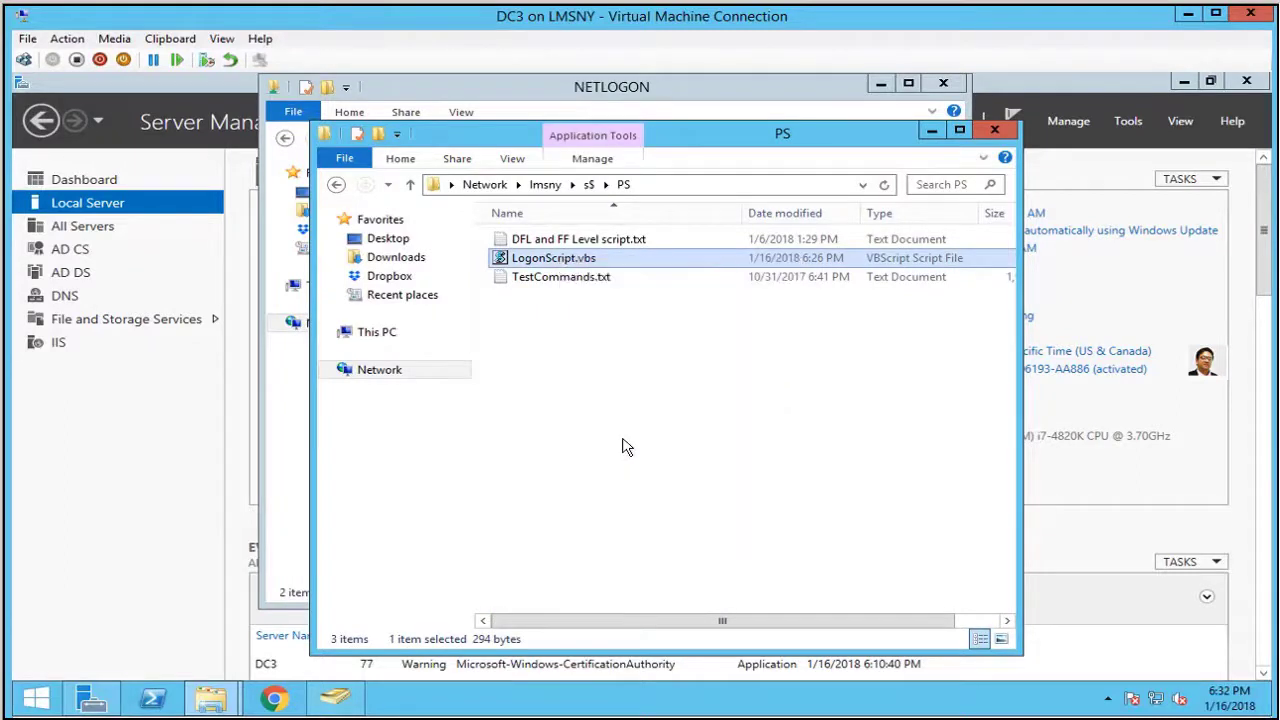
click(994, 130)
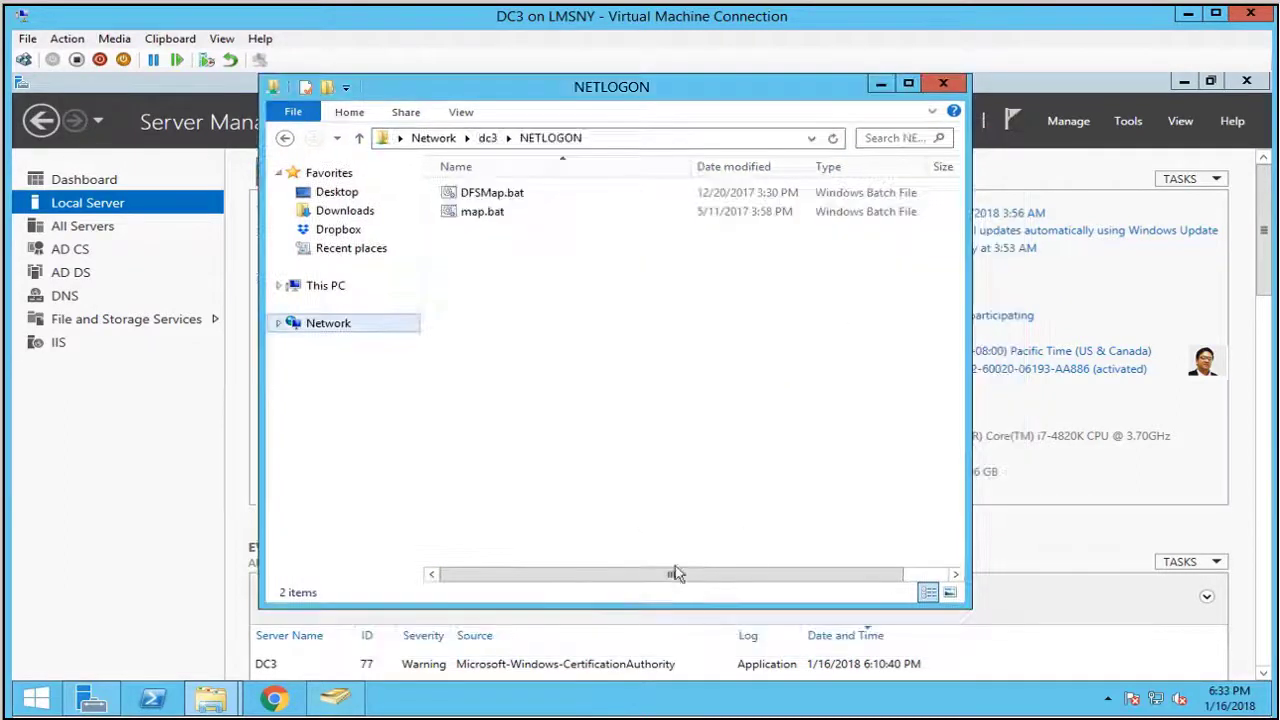
right_click(555, 280)
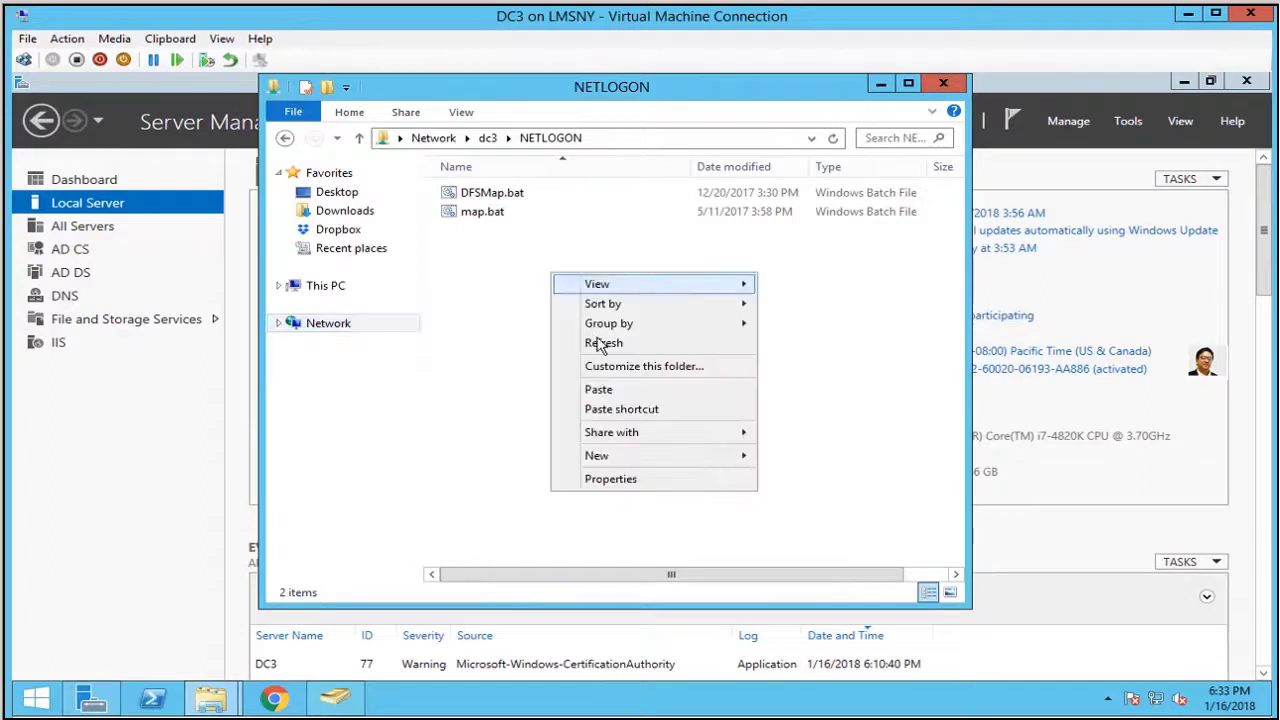
click(597, 393)
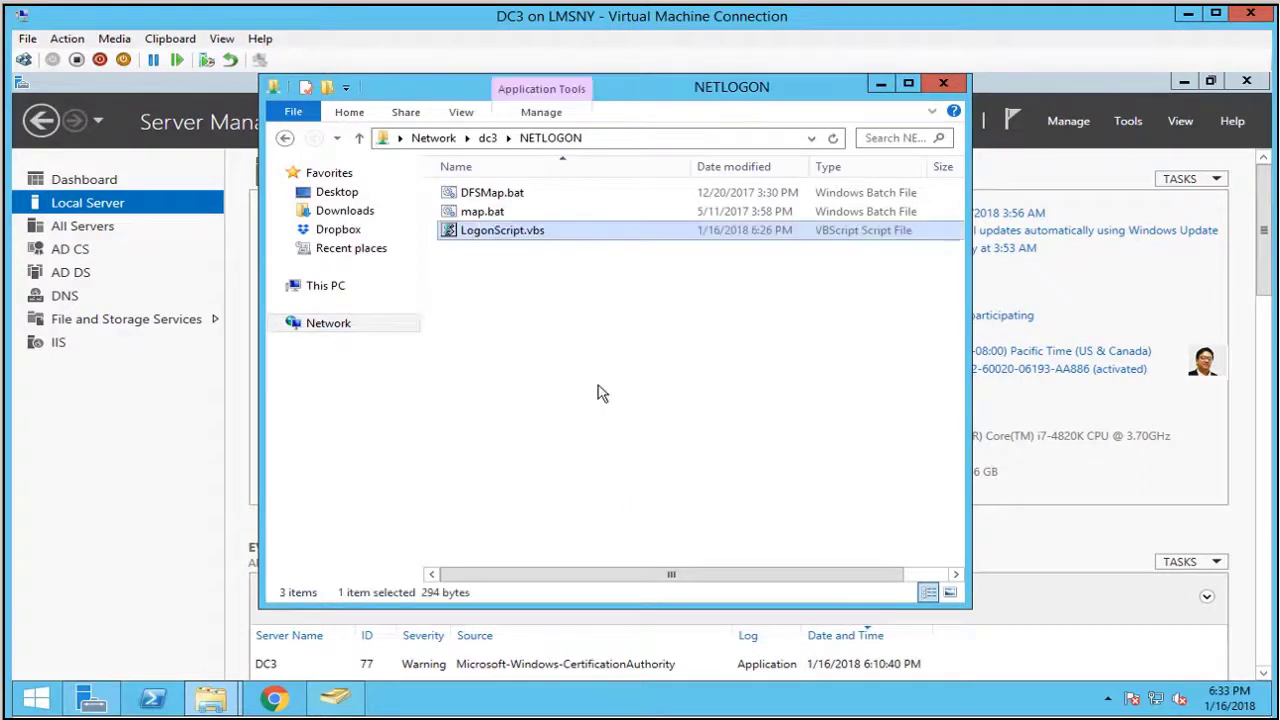
Open NETLOGON's LogonScript.vbs in Notepad beside the Mapped Drives (E:) window and compare its share paths with the finance, marketing, CRM, SQL and SCCM folders.
right_click(532, 231)
click(572, 262)
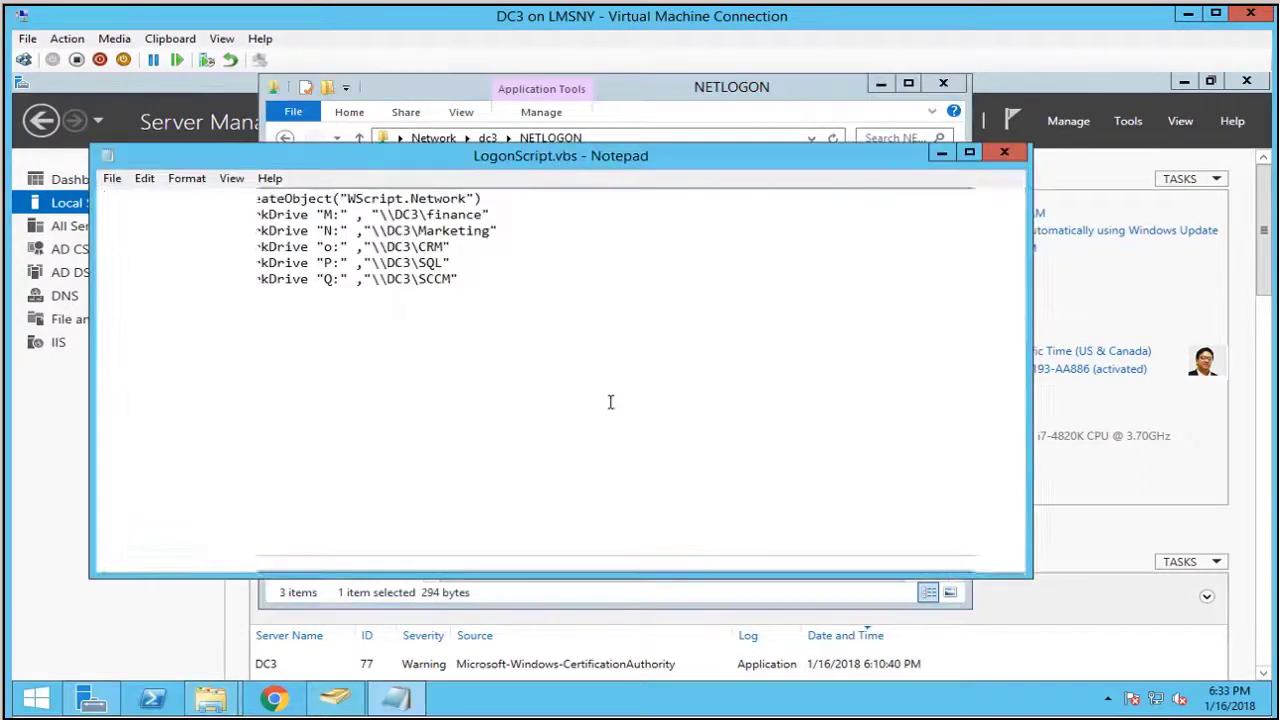
click(211, 698)
drag(629, 135, 982, 104)
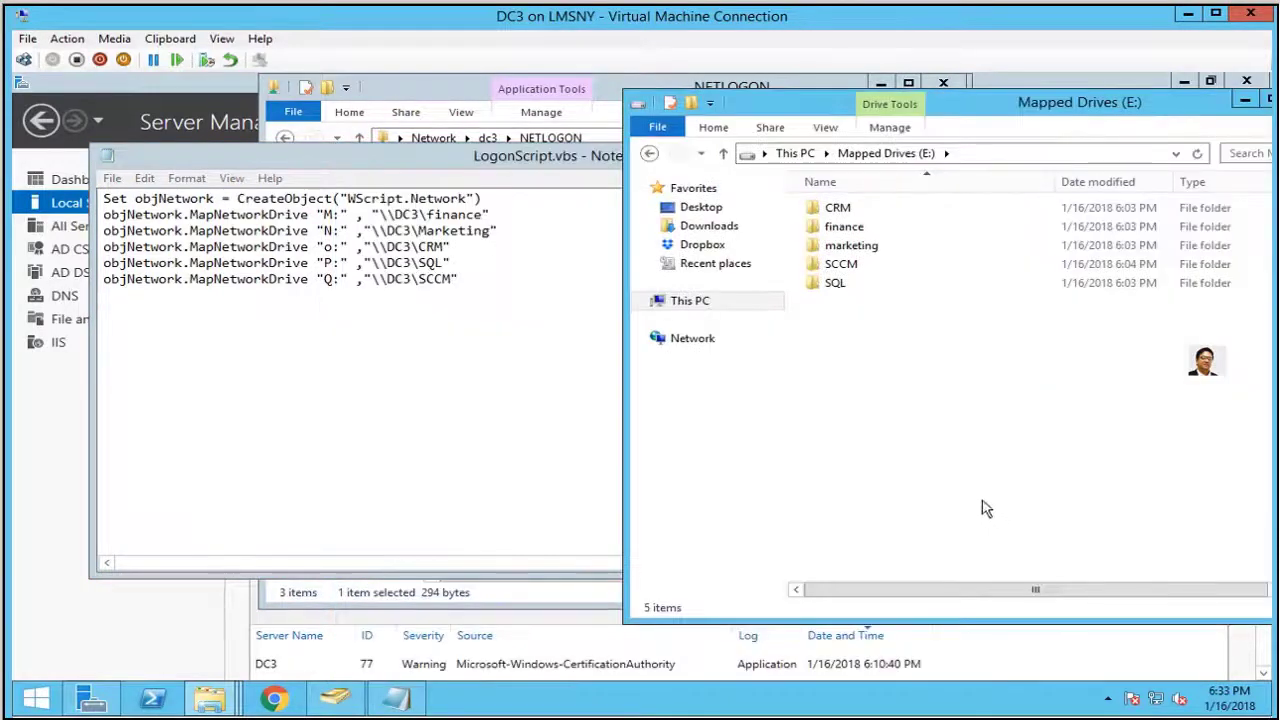
click(850, 230)
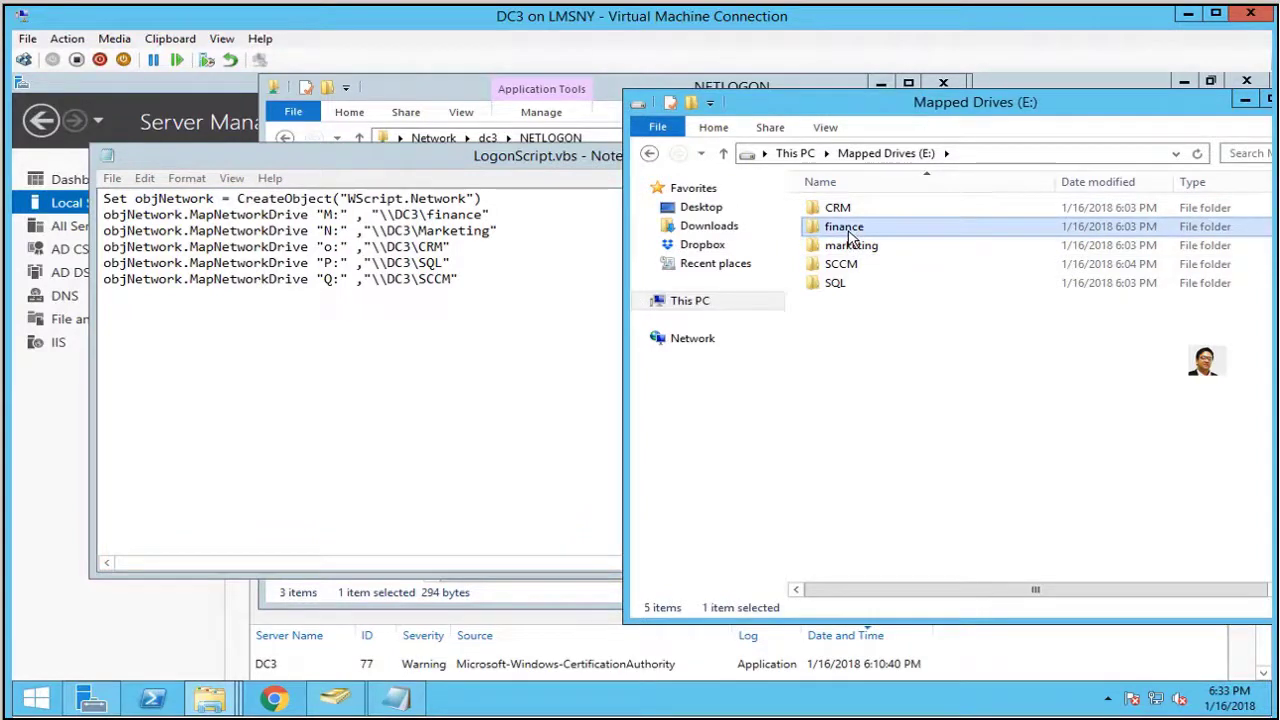
click(855, 249)
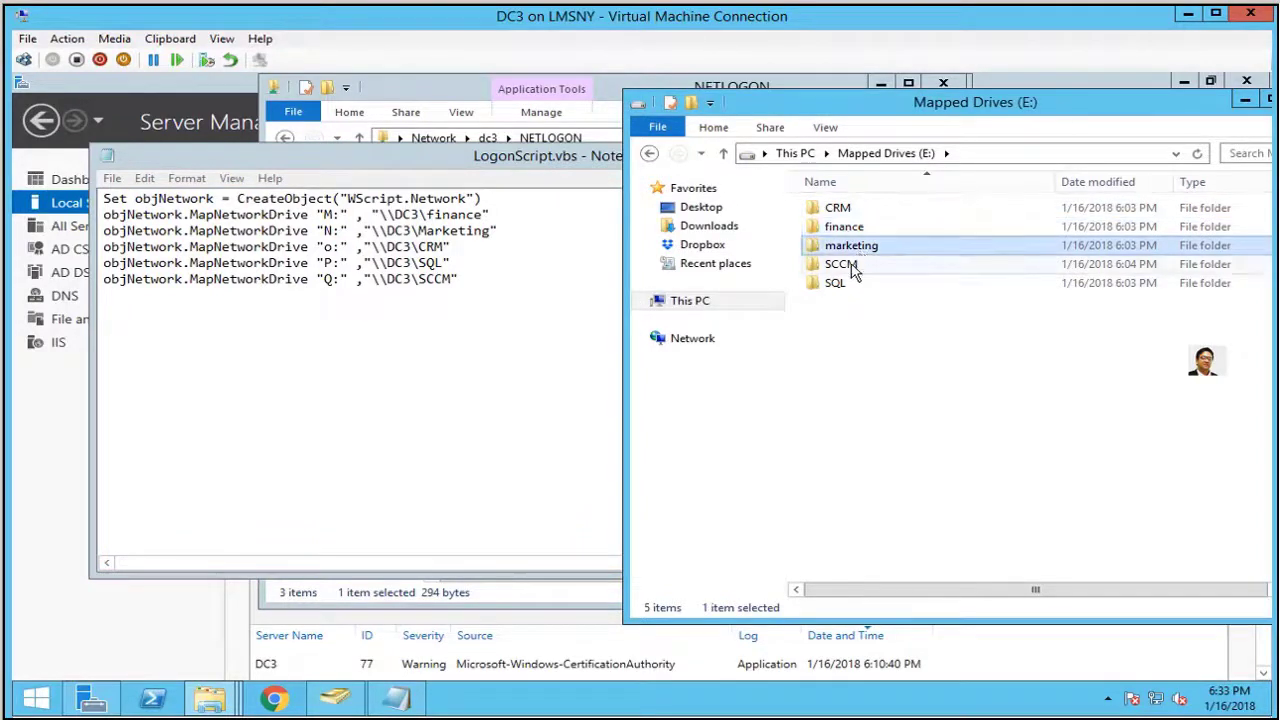
click(845, 209)
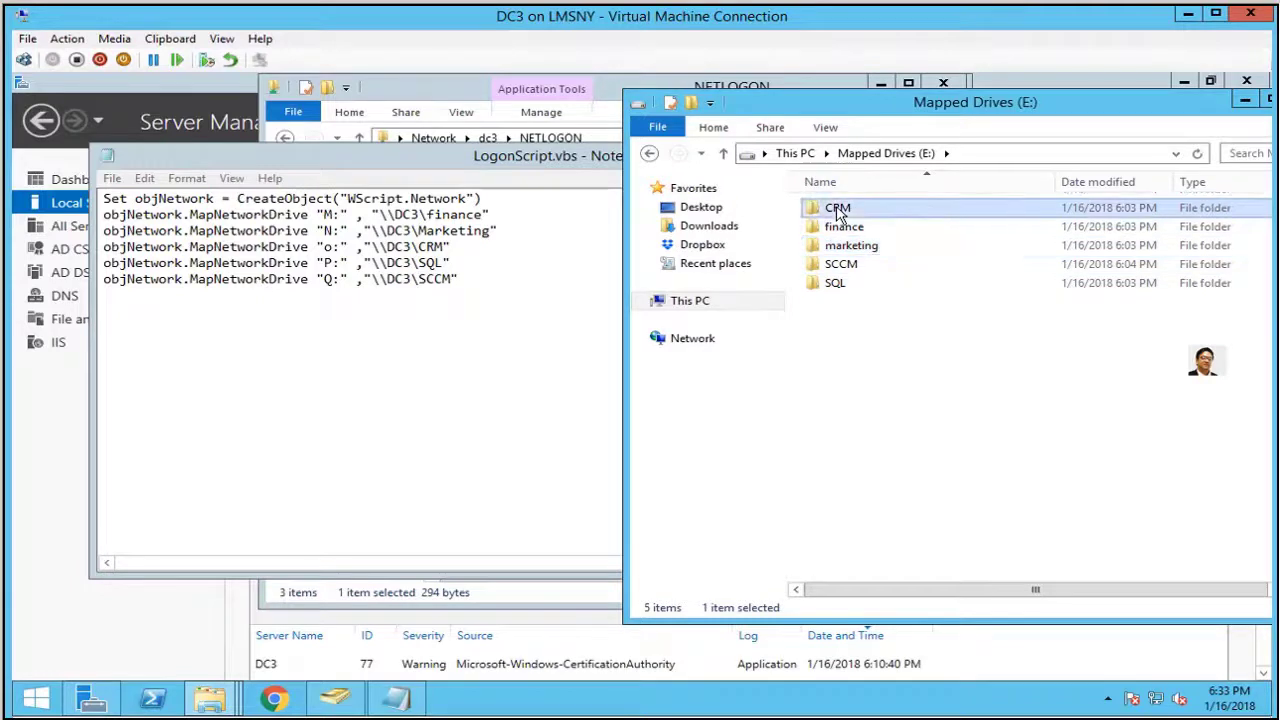
click(838, 285)
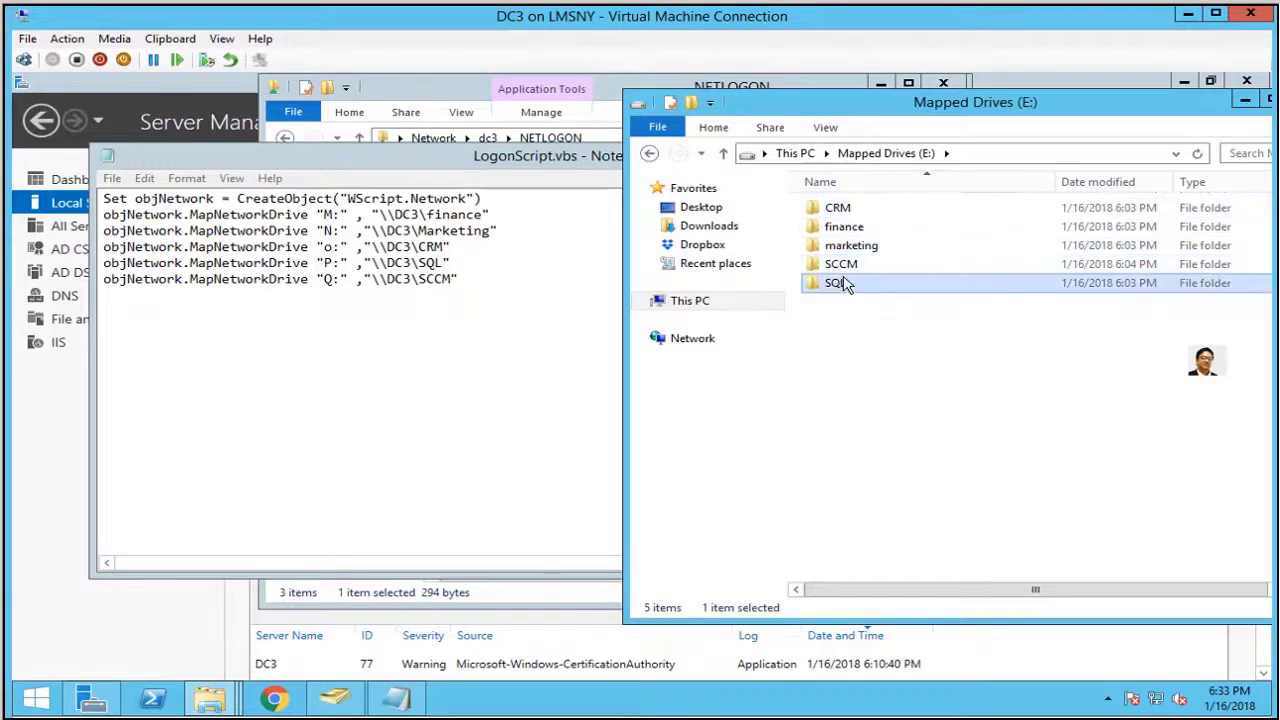
click(845, 264)
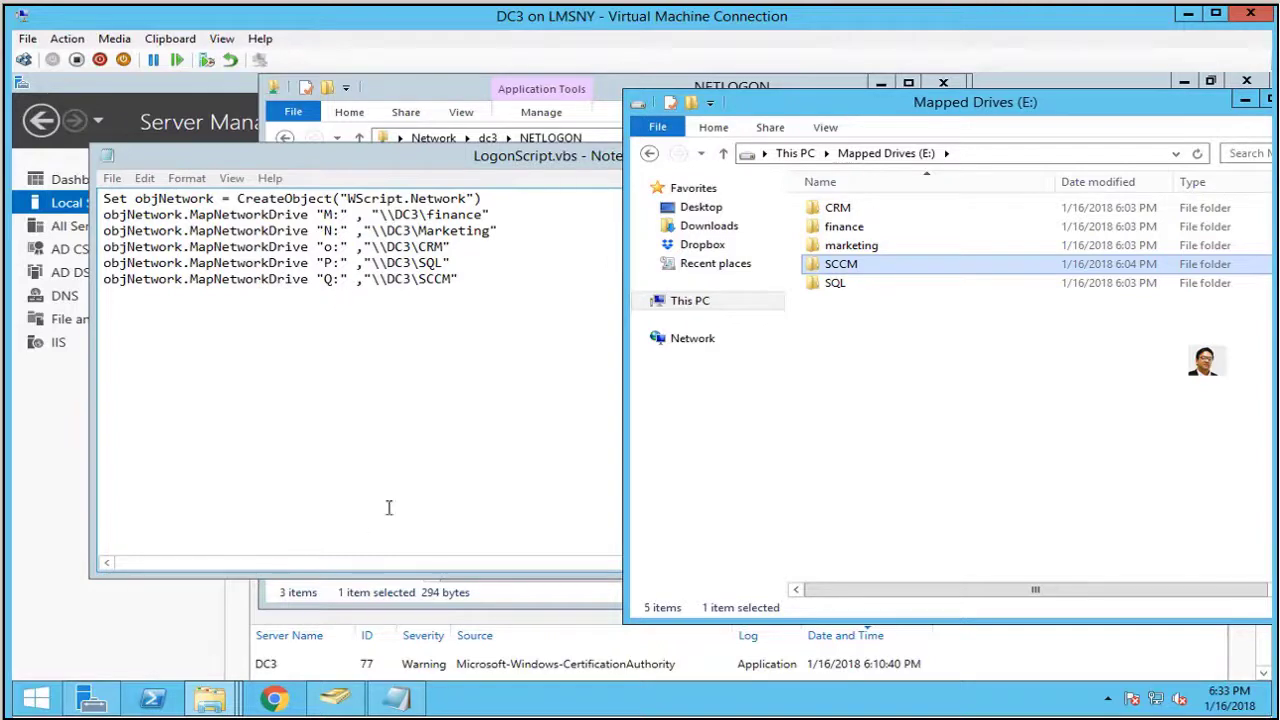
Close LogonScript.vbs in Notepad, check the full path of the NETLOGON folder, and select the script in it.
click(430, 510)
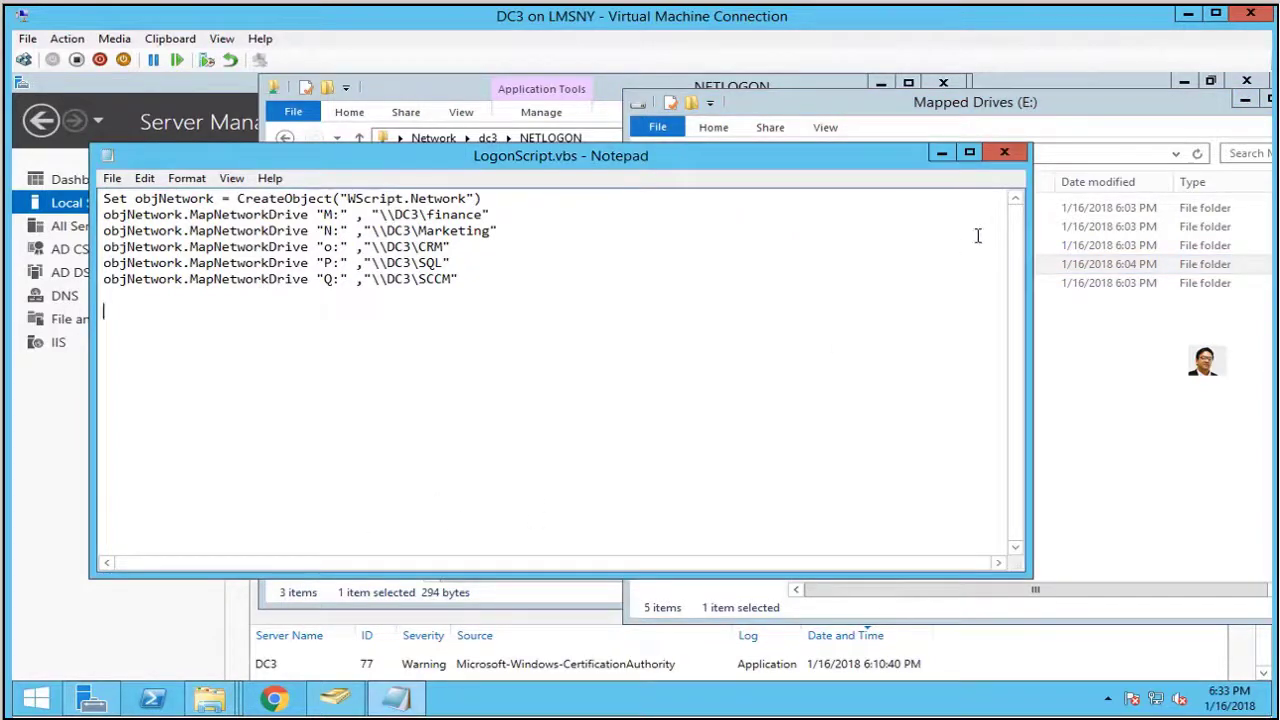
click(1004, 152)
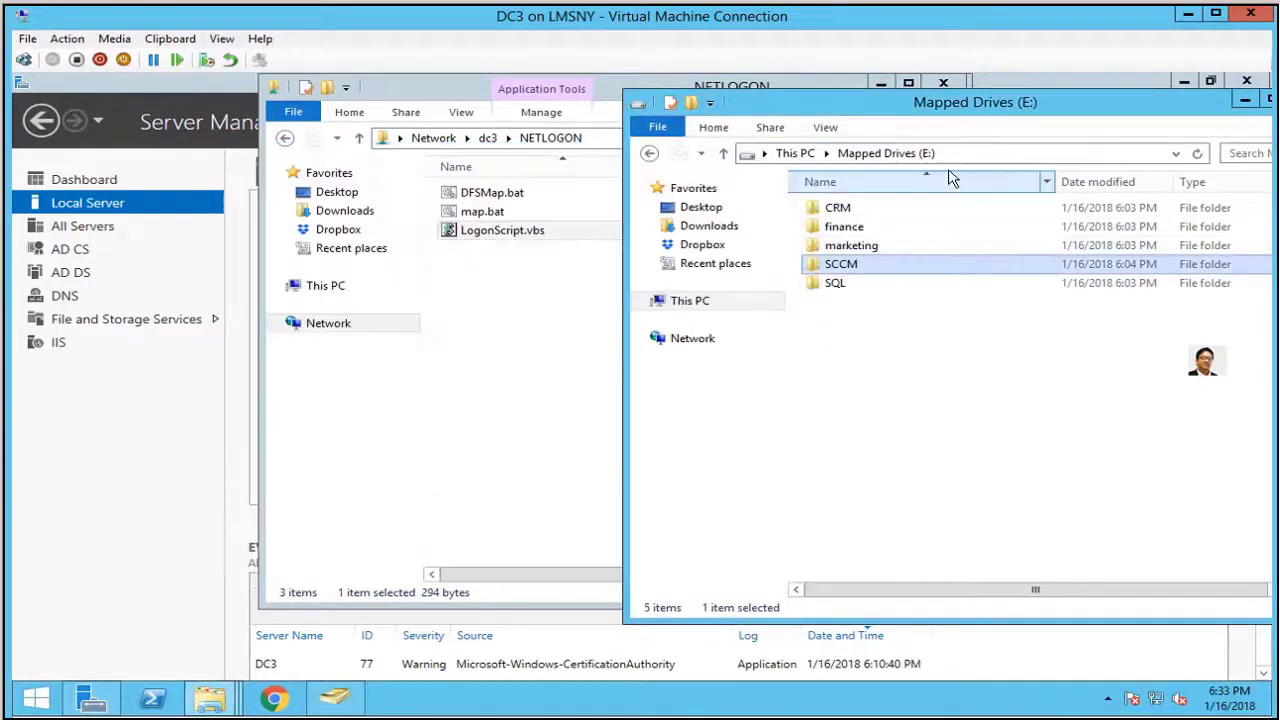
click(578, 434)
click(630, 140)
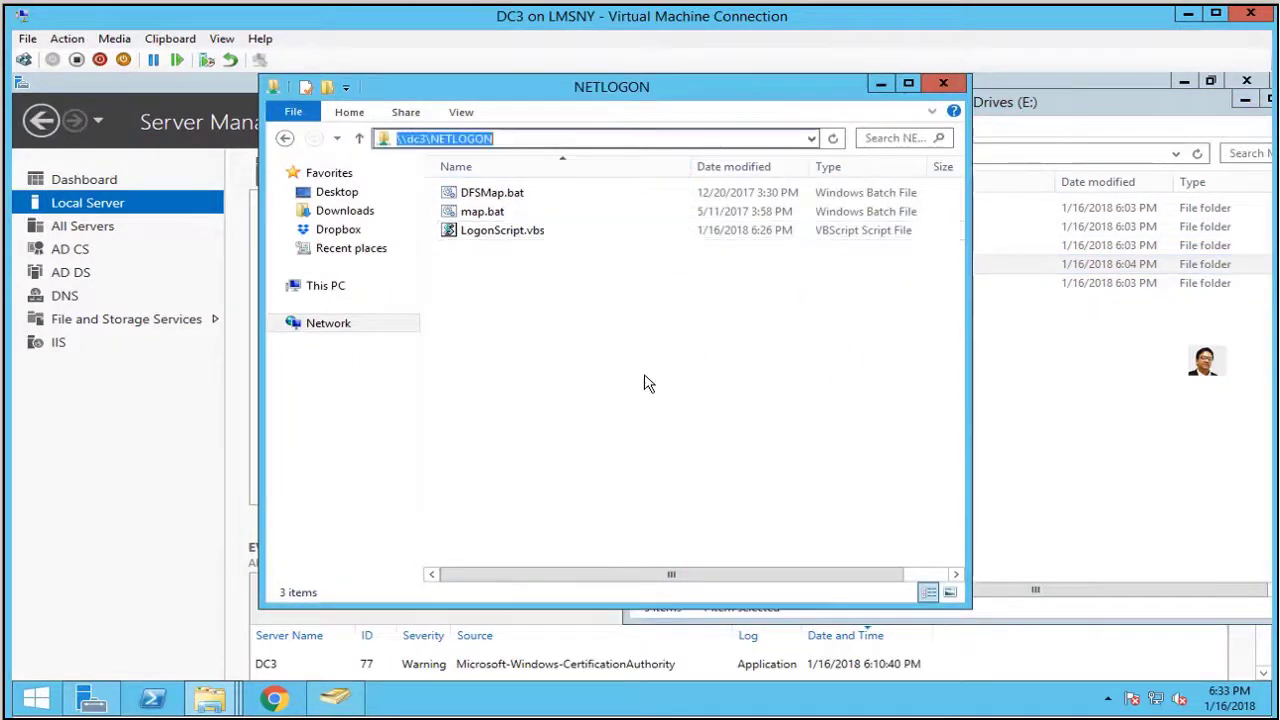
click(505, 233)
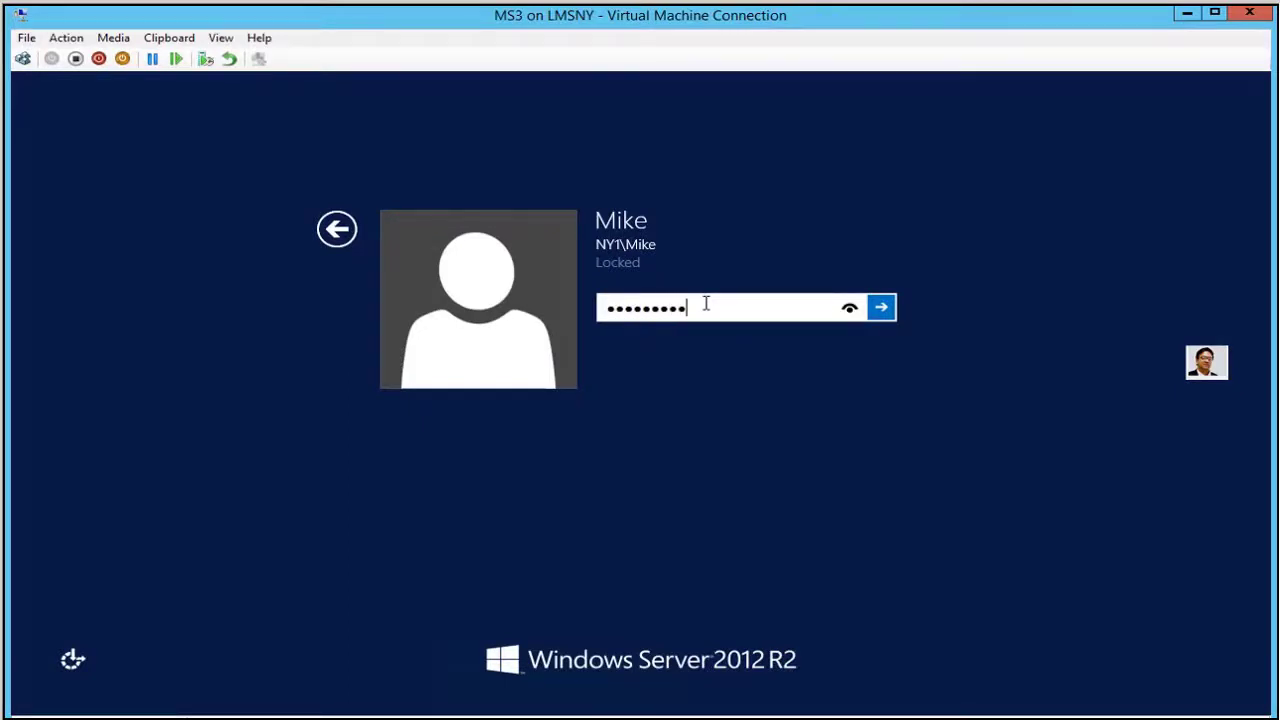
Switch to the MS3 and MS10 virtual machines and sign in on each with the domain user's account password.
key(Return)
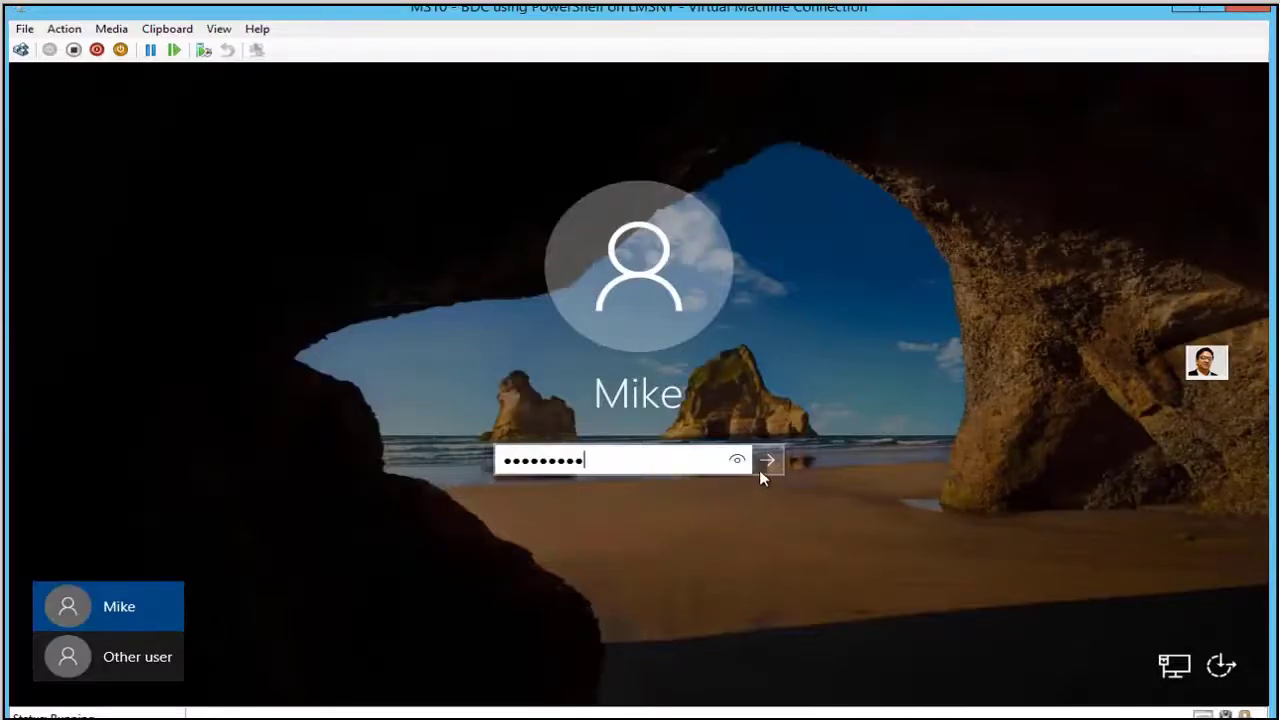
click(765, 465)
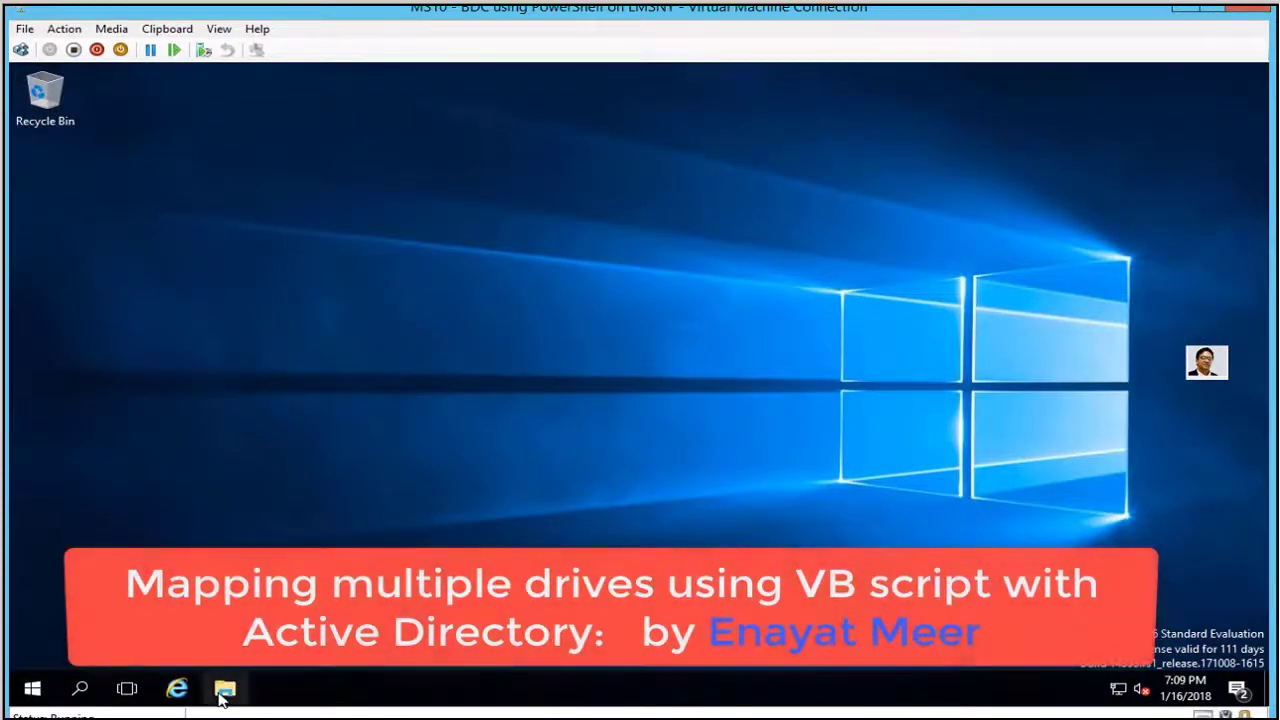
Check the mapped network drives in This PC on MS10, opening finance (M:) and returning, and check them on MS3 too.
click(224, 692)
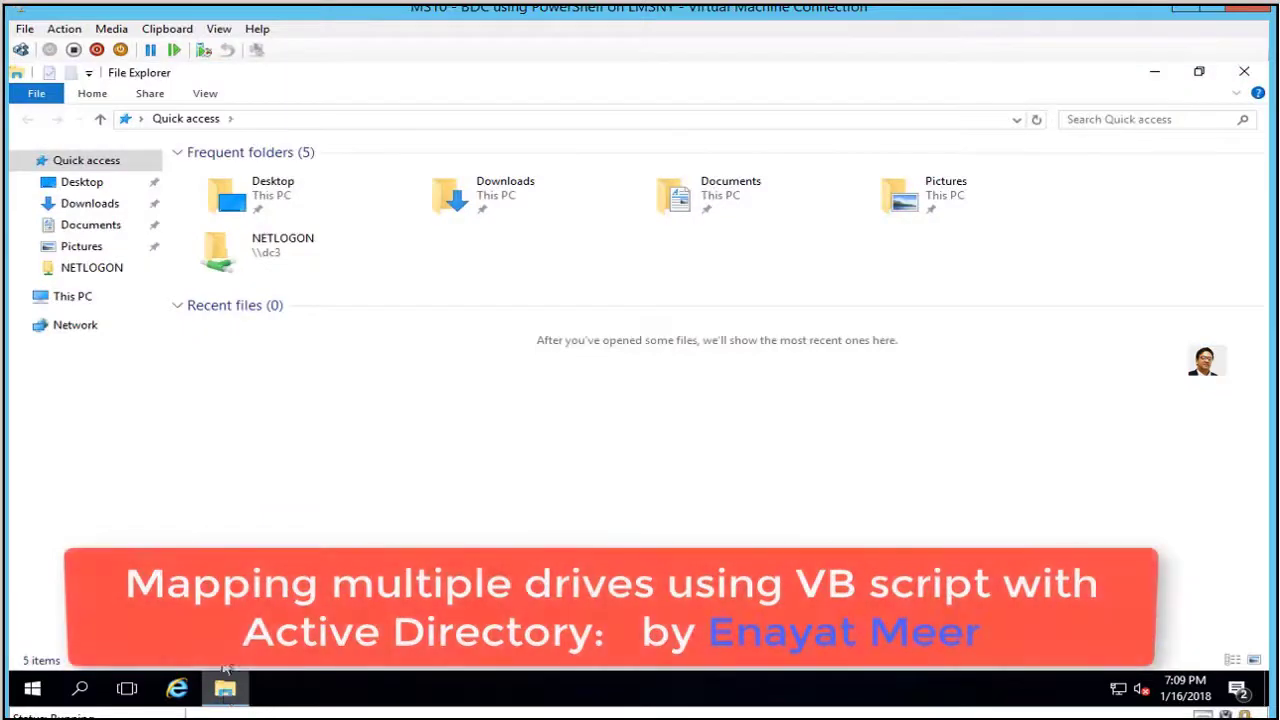
click(86, 296)
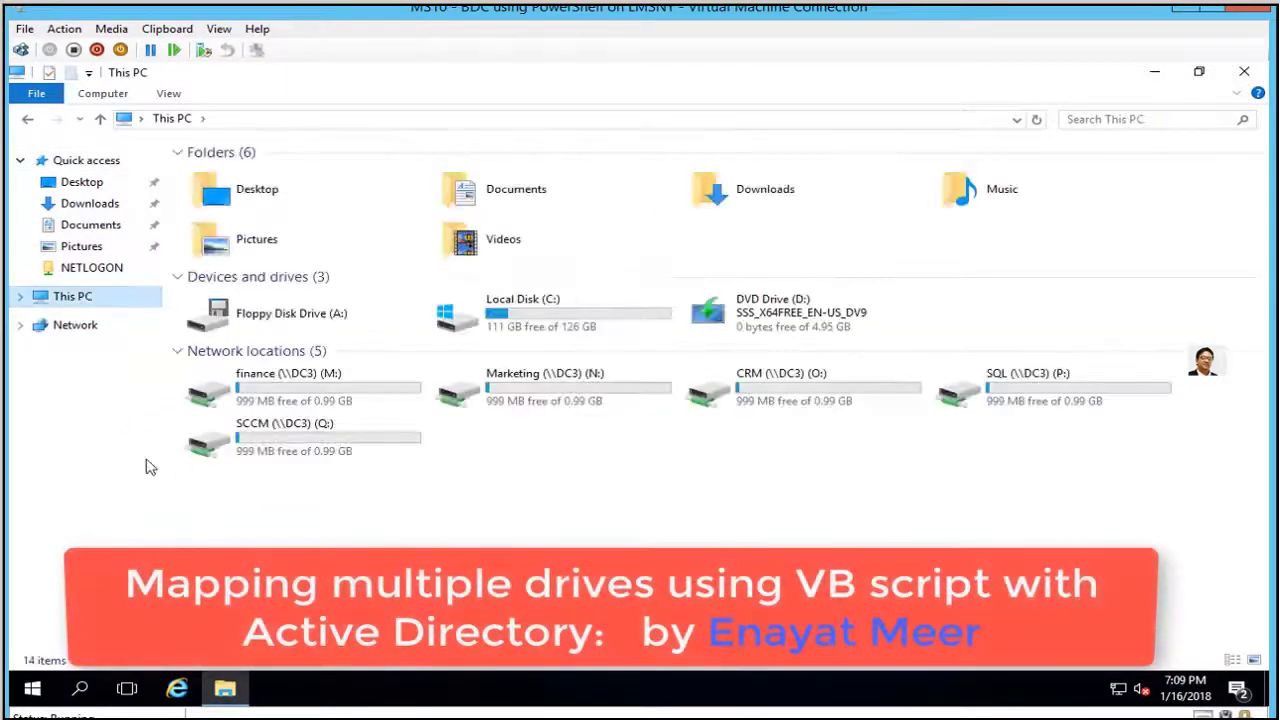
double_click(325, 375)
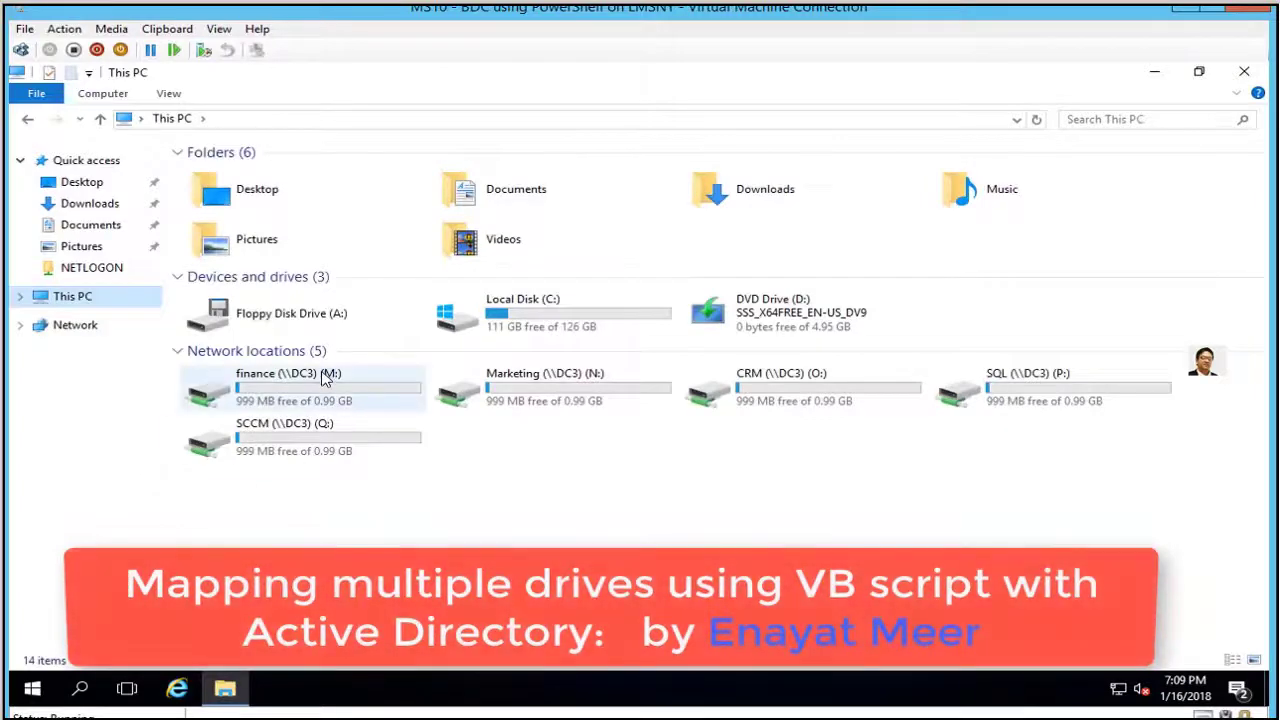
click(27, 118)
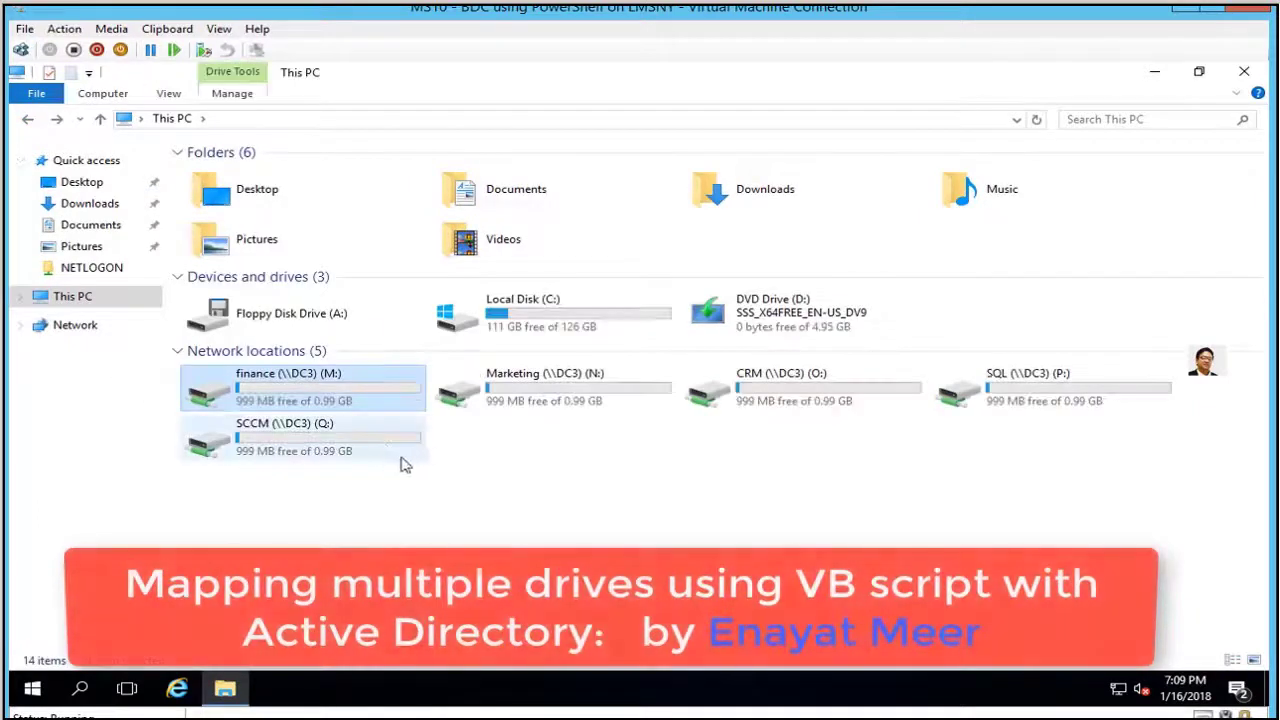
click(523, 398)
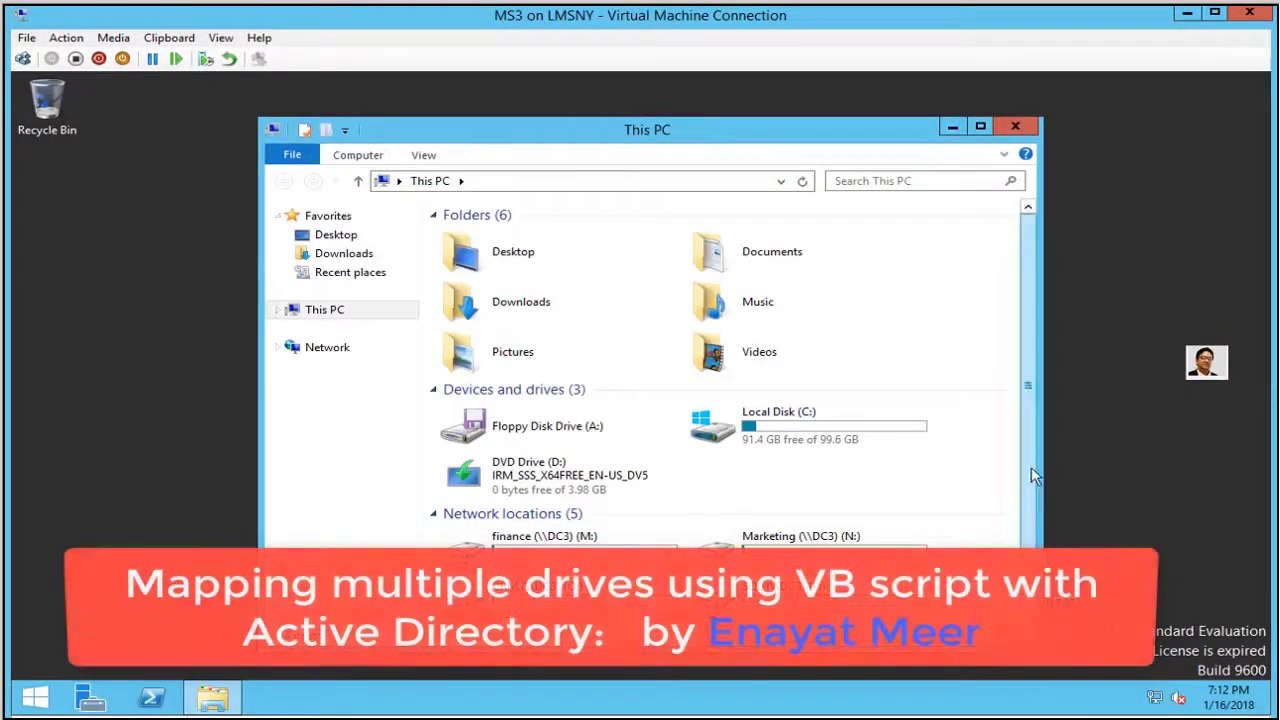
scroll(1030, 466, down, 1)
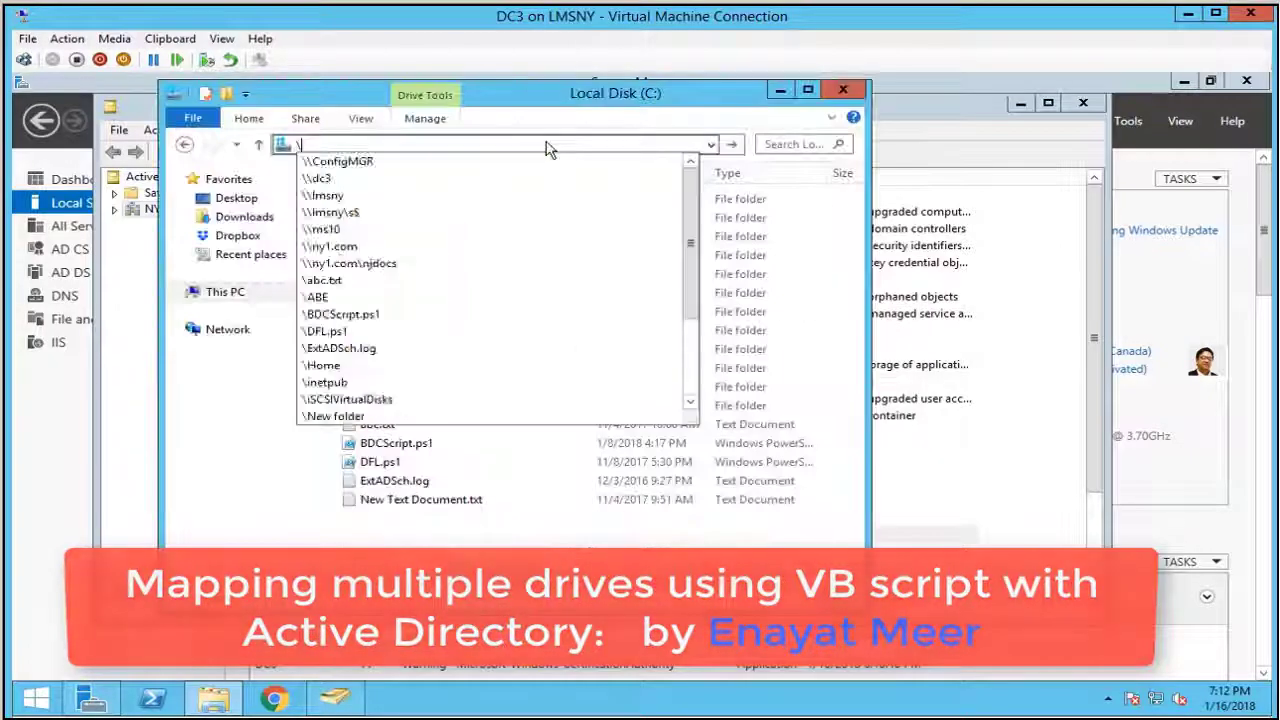
On DC3, go to \\dc3, enter the NETLOGON share, and open LogonScript.vbs in Notepad to review its drive mappings.
text(\dc)
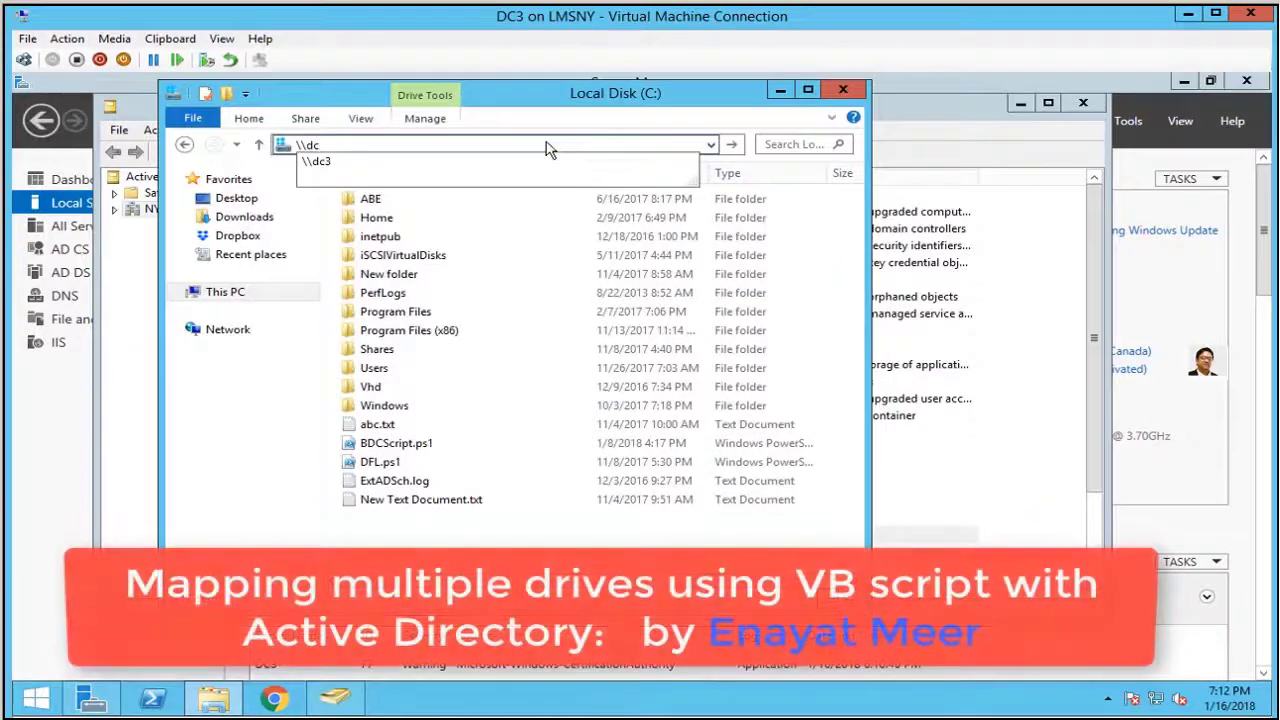
text(3)
key(Return)
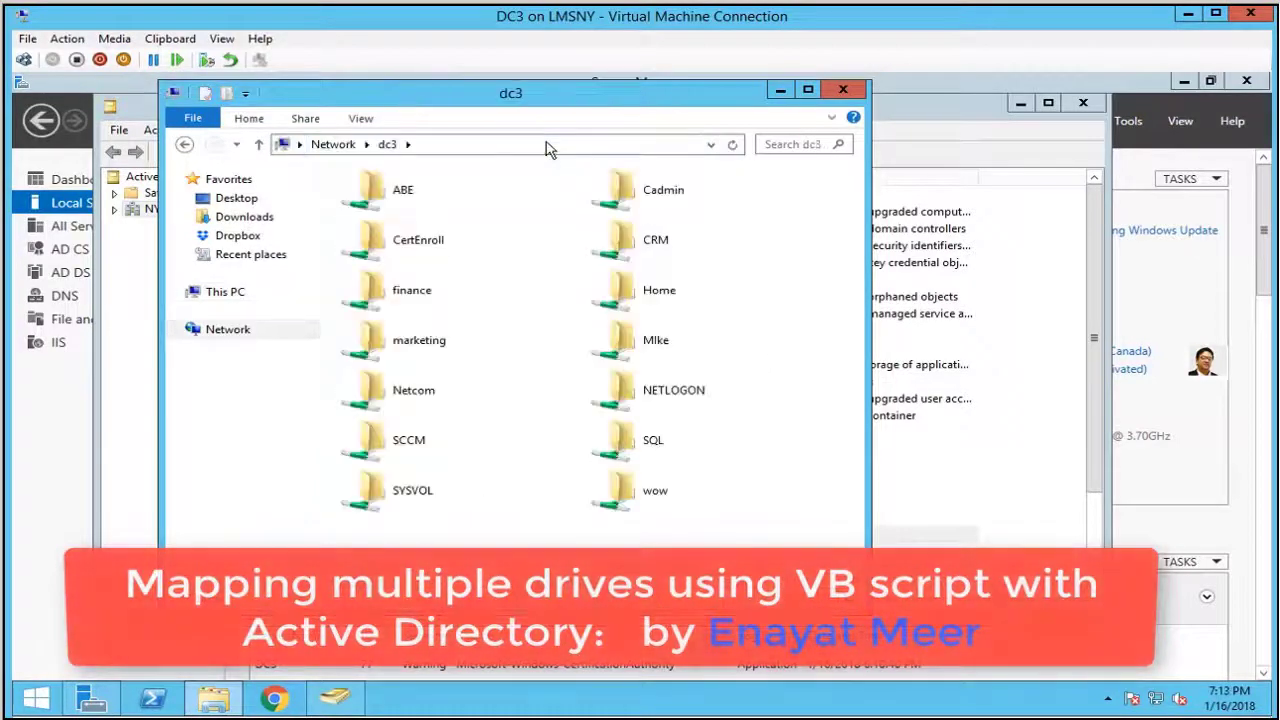
double_click(605, 397)
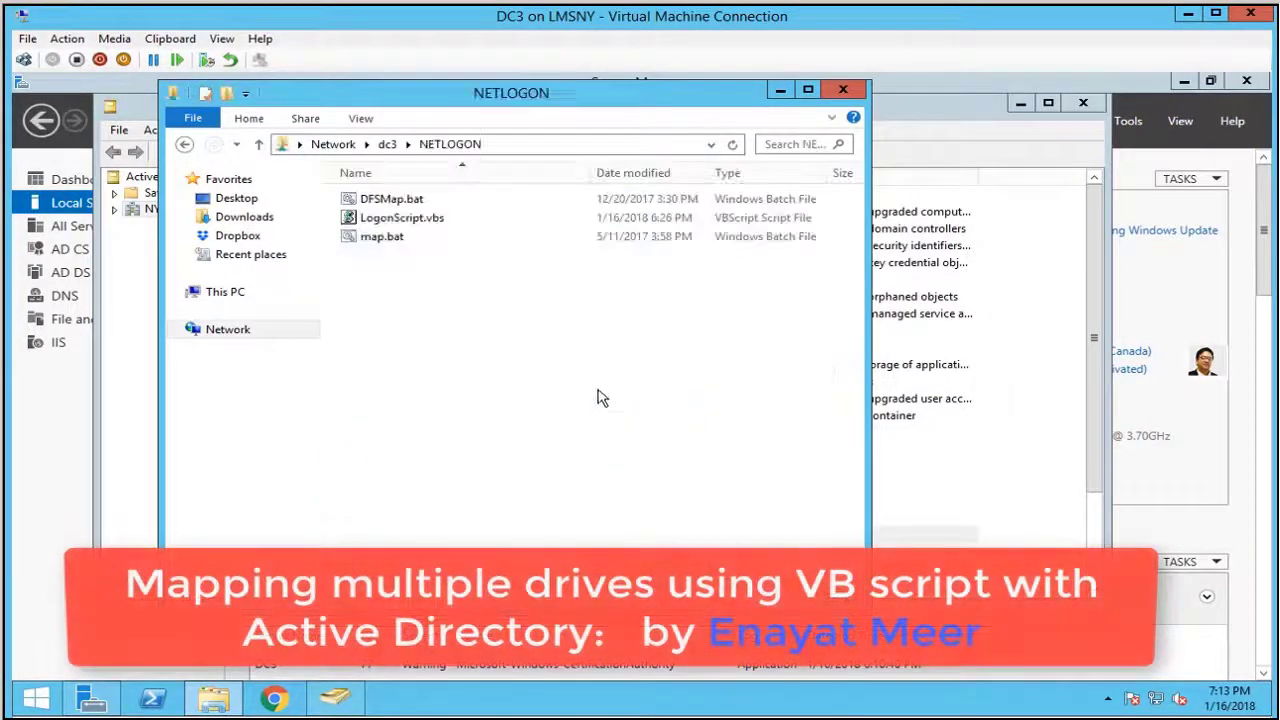
right_click(372, 218)
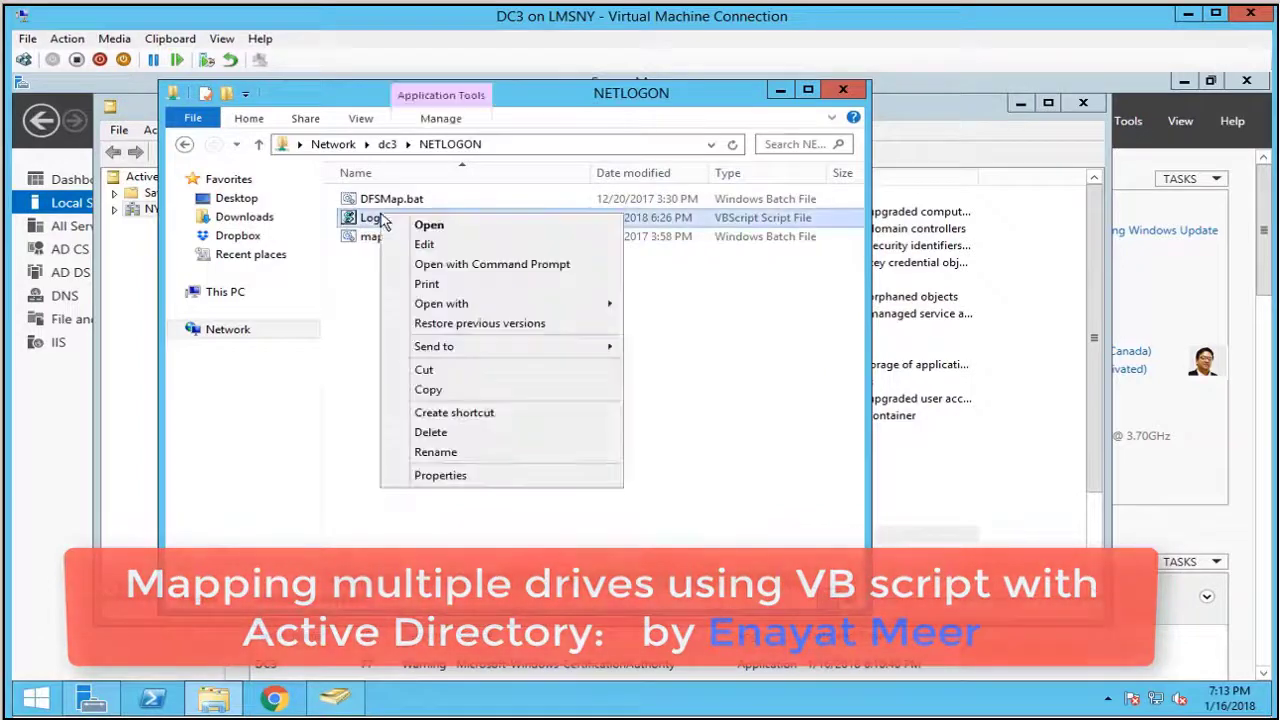
click(429, 240)
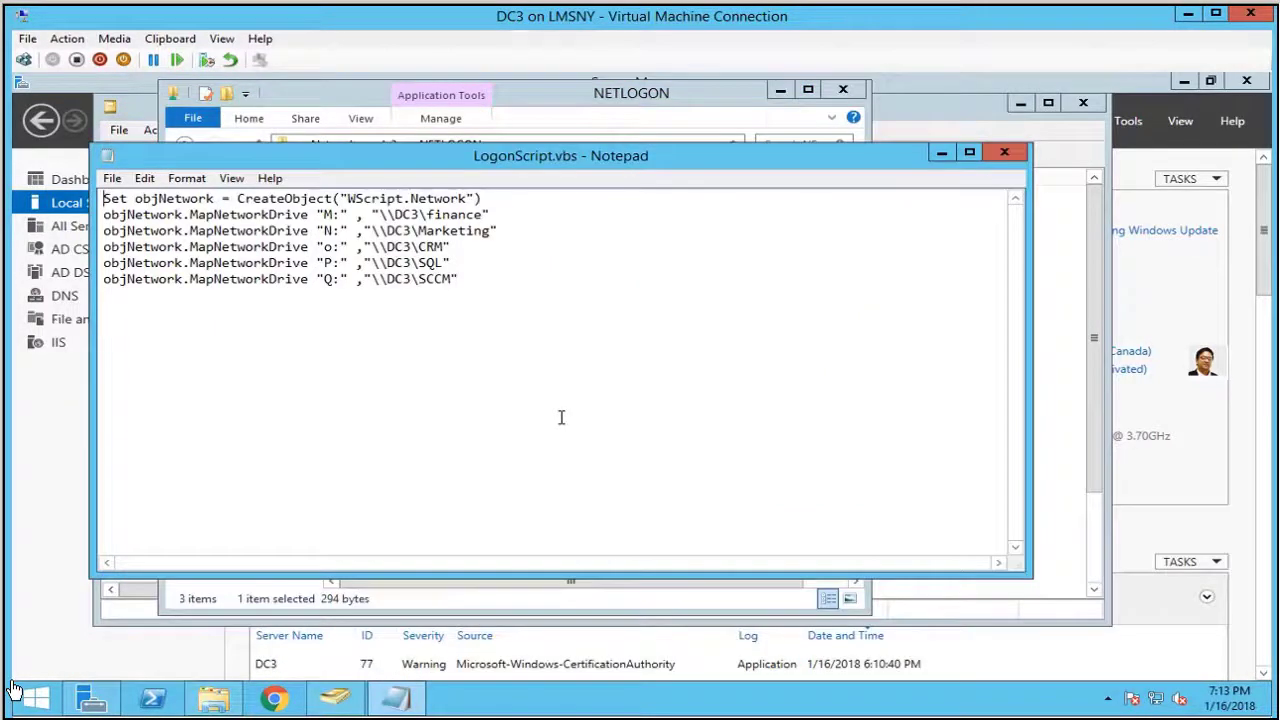